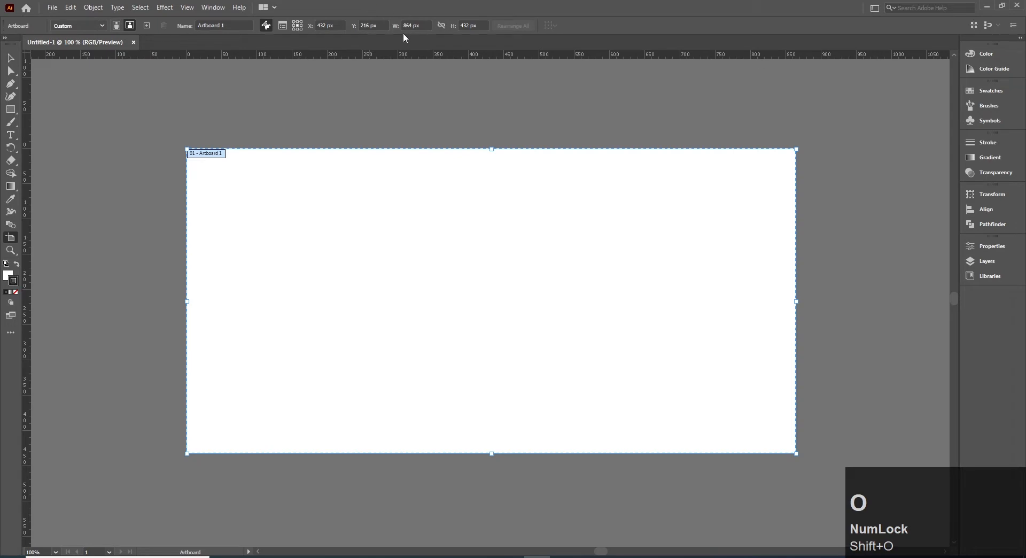
# Check the artboard's size in inches by changing the ruler units, and return the units to pixels.
pyautogui.rightClick(431, 57)
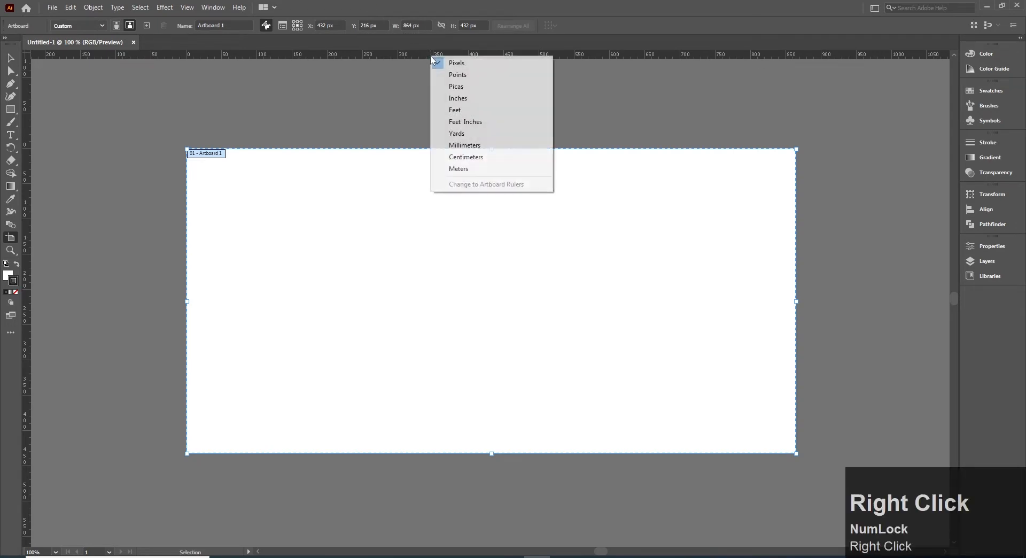
pyautogui.click(467, 99)
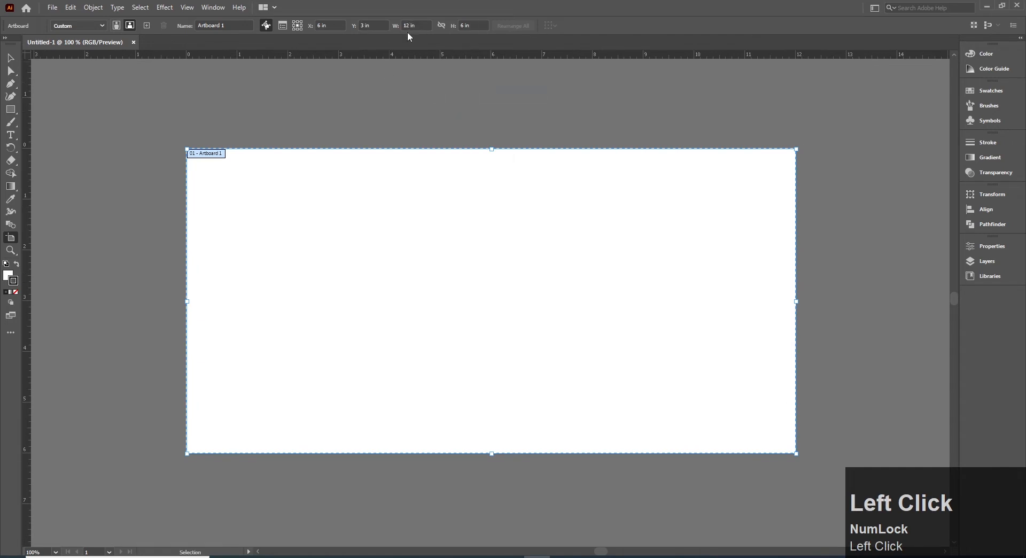
pyautogui.rightClick(475, 57)
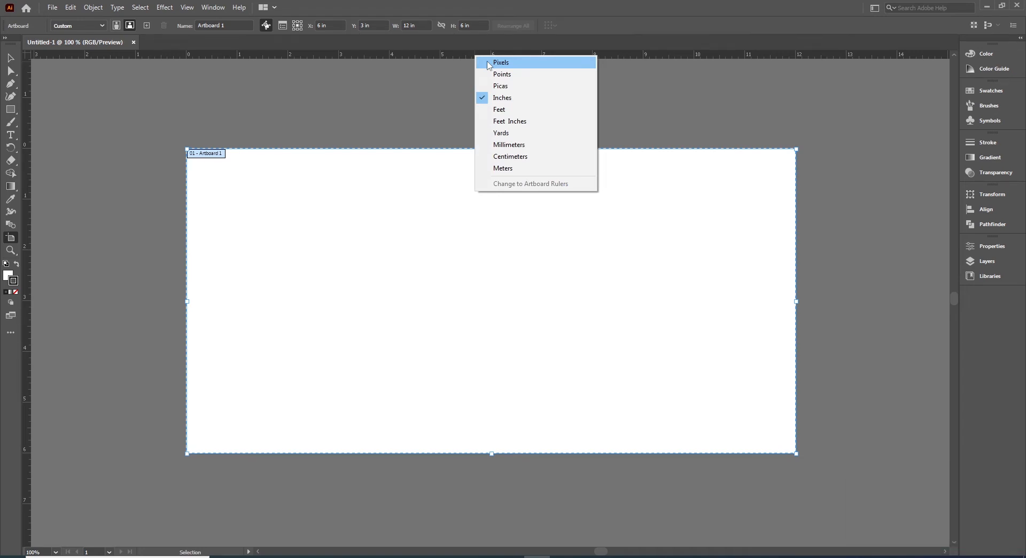
pyautogui.click(490, 63)
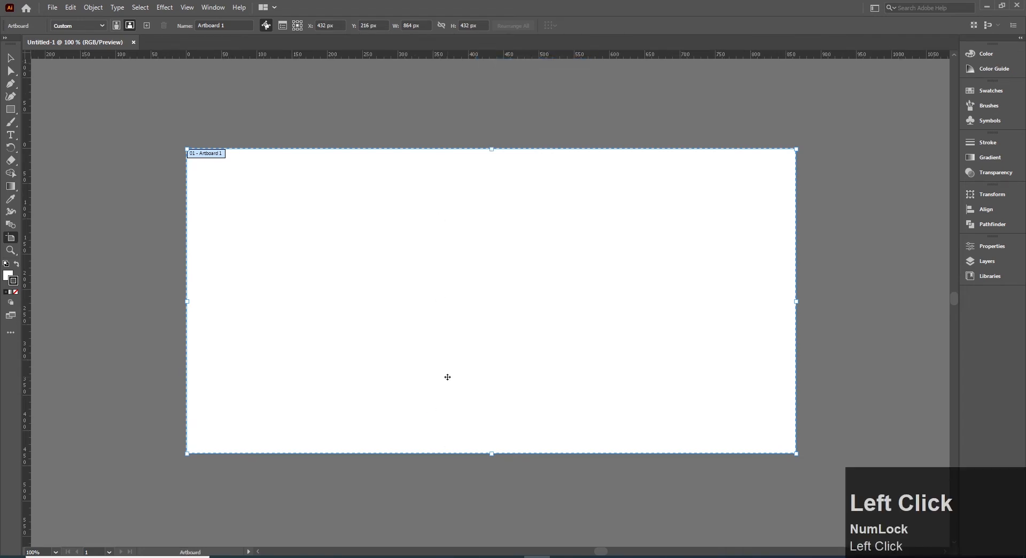
# Place the WS-47240_WP image from the Downloads folder in the document and centre it on the artboard.
pyautogui.press('super+e')
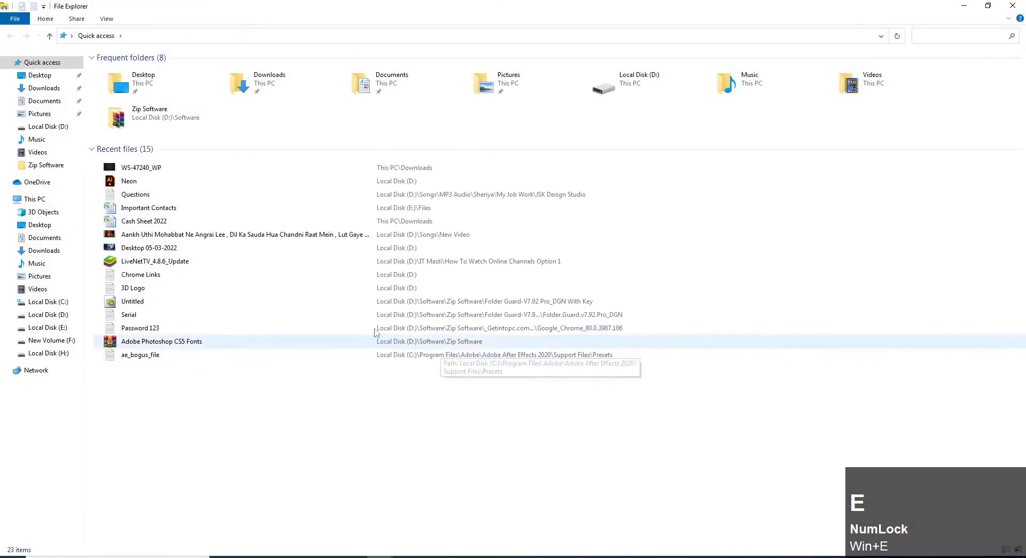
pyautogui.click(51, 88)
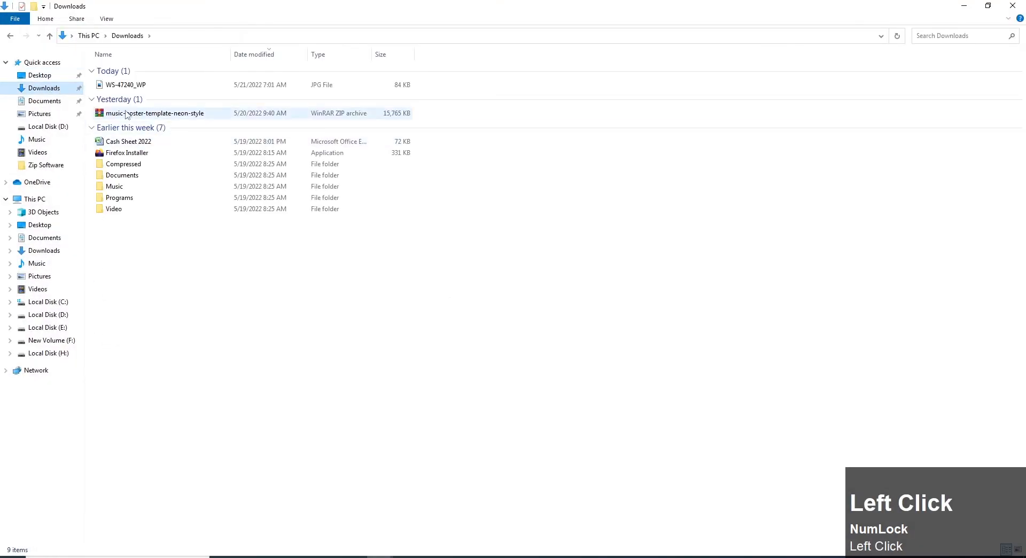
pyautogui.moveTo(118, 85); pyautogui.dragTo(486, 353)
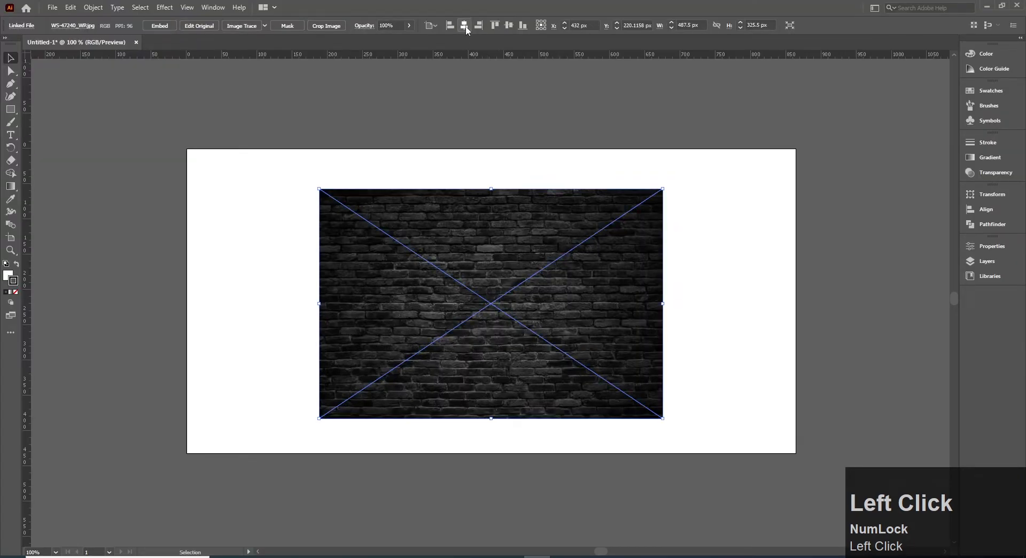
pyautogui.click(510, 27)
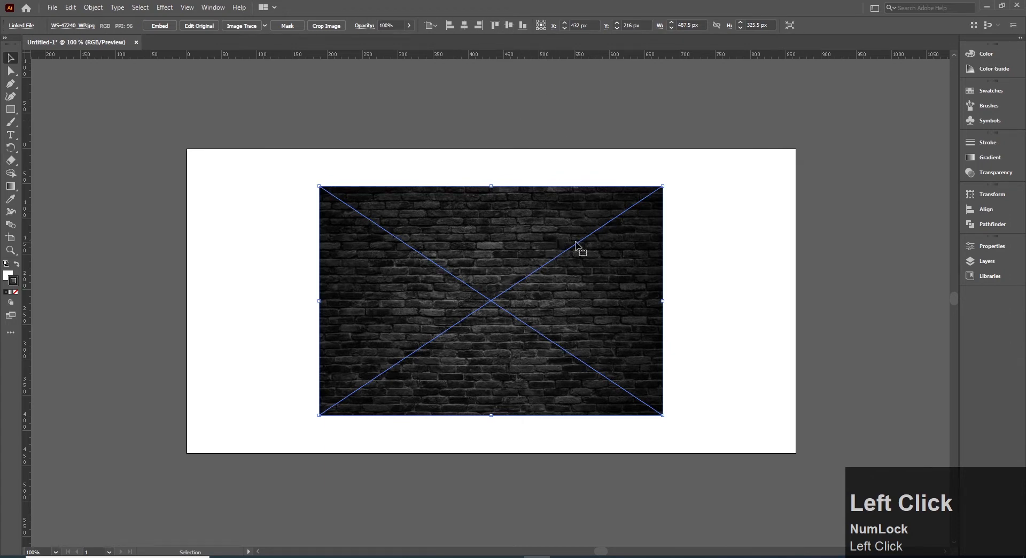
# Enlarge the brick wall image about its centre to about 869 × 580 px, covering the artboard, and lock it.
pyautogui.moveTo(662, 185); pyautogui.dragTo(842, 81)
pyautogui.click(857, 240)
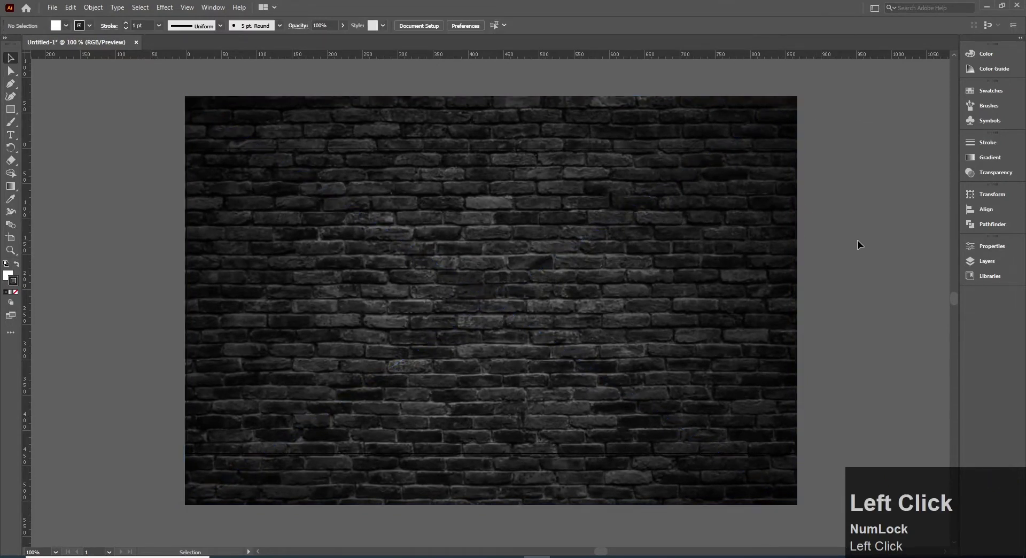
pyautogui.click(541, 178)
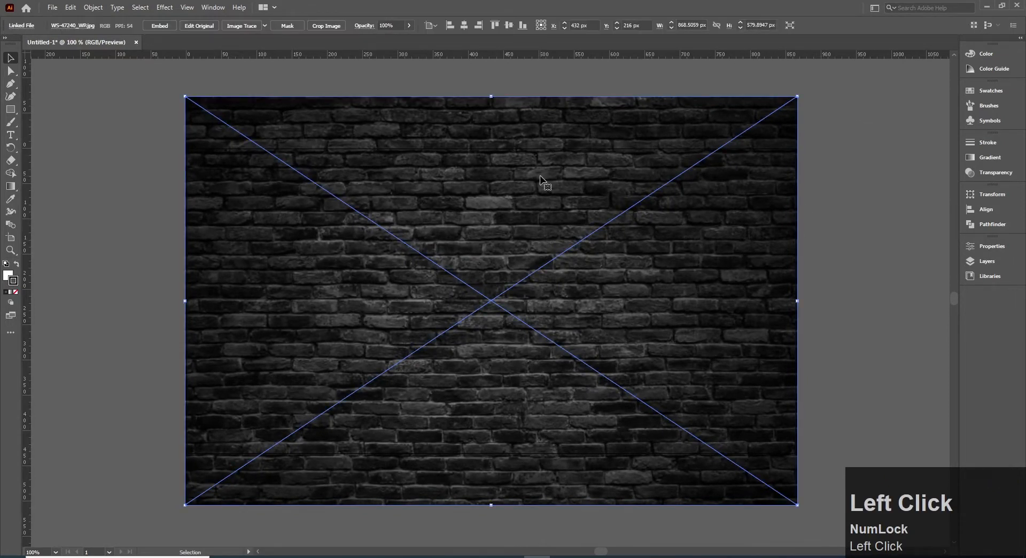
pyautogui.hotkey('ctrl', '2')
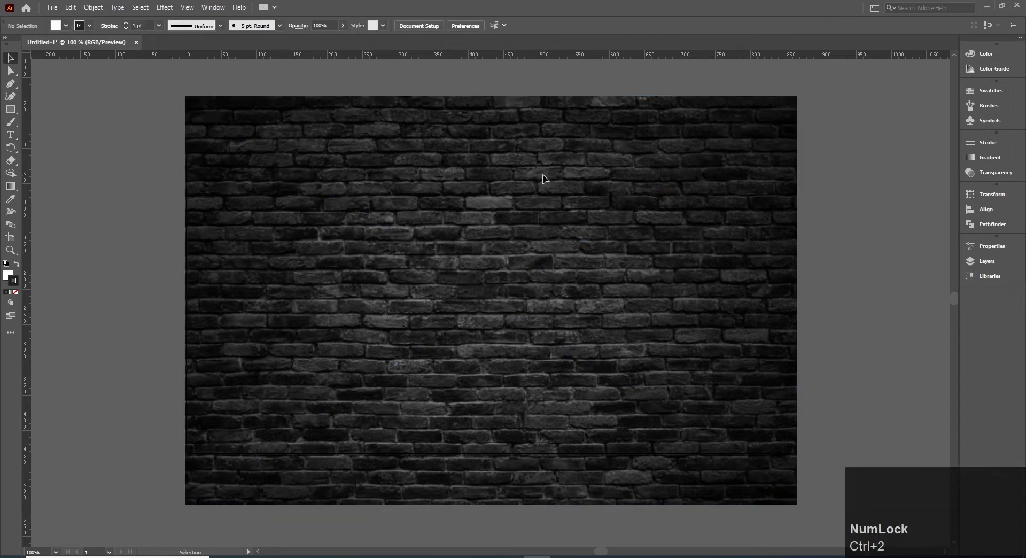
pyautogui.click(497, 289)
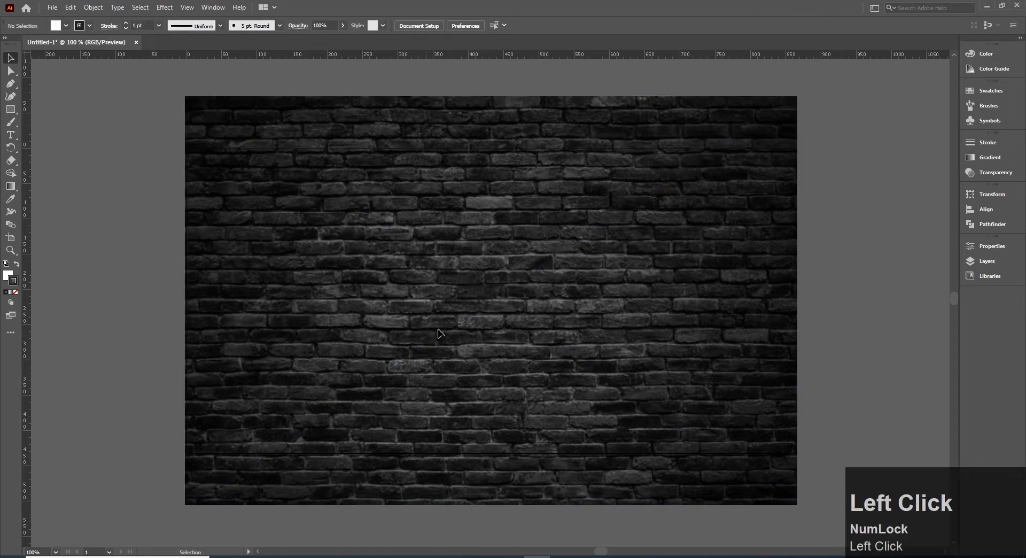
# Add a line of point text reading "NEON LIGHT" on the brick wall.
pyautogui.press('t')
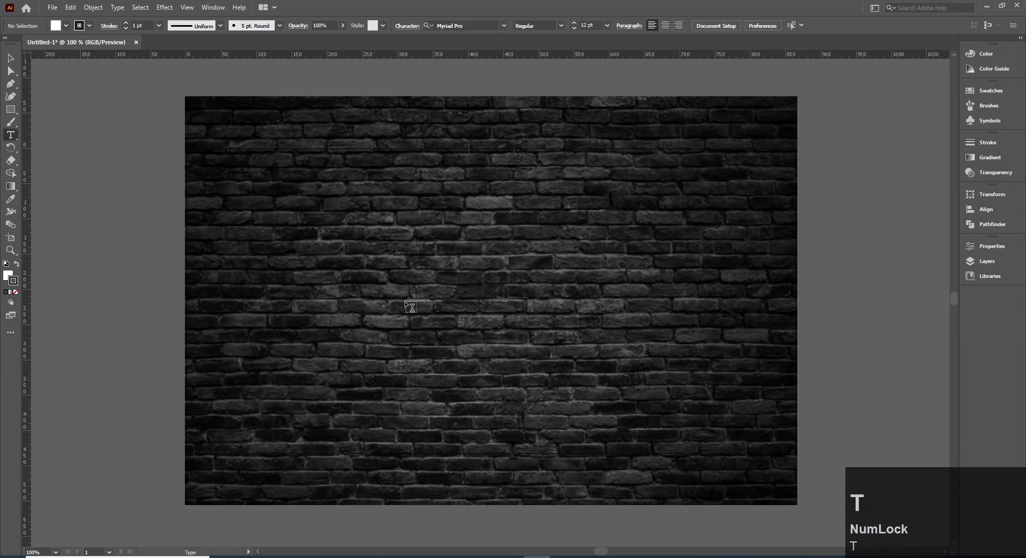
pyautogui.click(453, 242)
pyautogui.write('N')
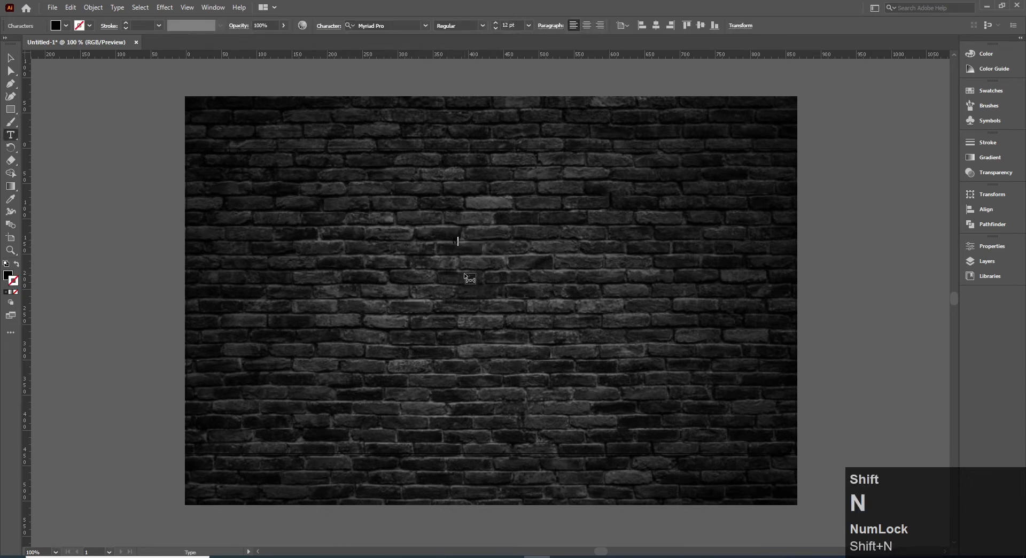
pyautogui.write('EON LIGHT')
pyautogui.press('Escape')
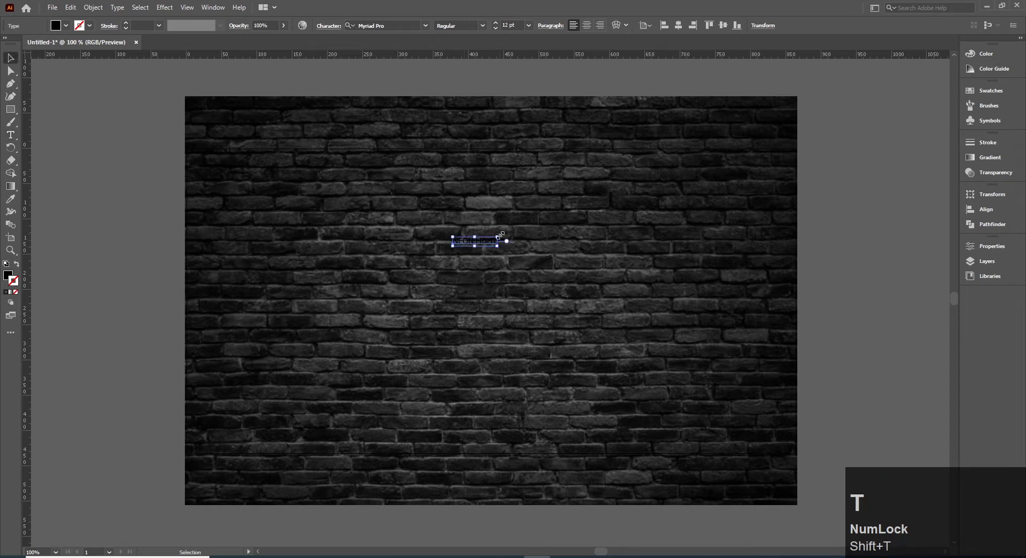
# Scale the NEON LIGHT text up to about 145 pt across the wall and fill it with white.
pyautogui.moveTo(498, 237); pyautogui.dragTo(714, 158)
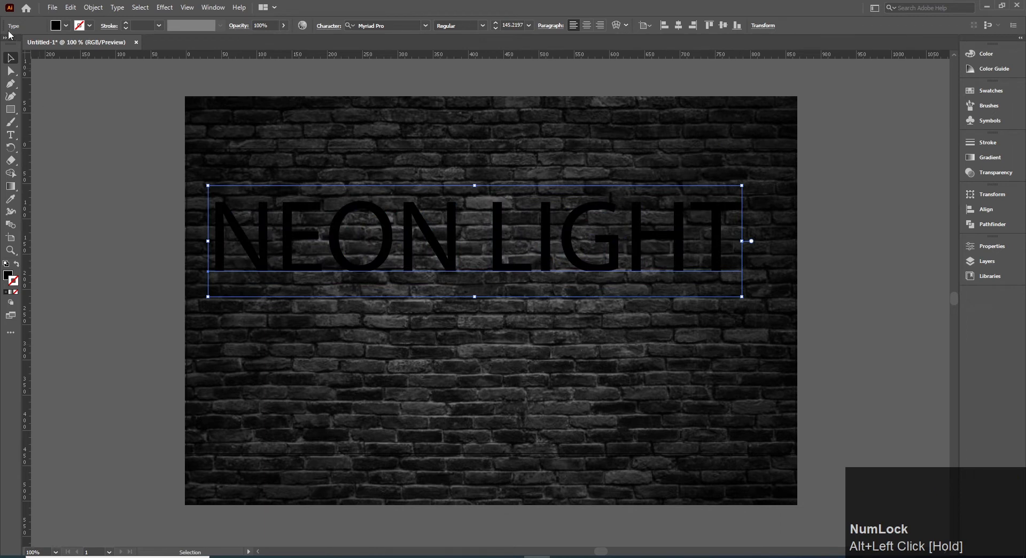
pyautogui.moveTo(483, 245); pyautogui.dragTo(498, 267)
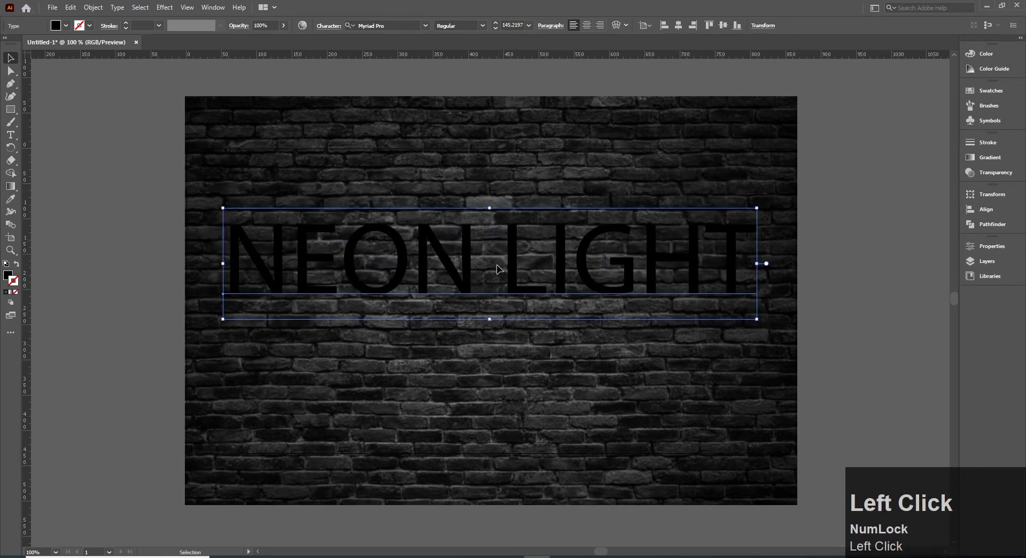
pyautogui.click(64, 28)
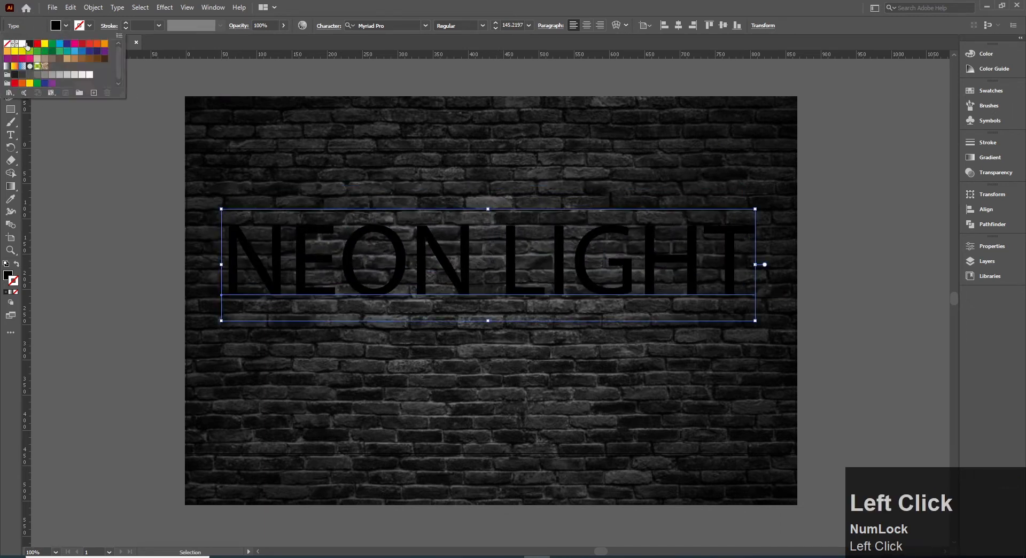
pyautogui.click(27, 46)
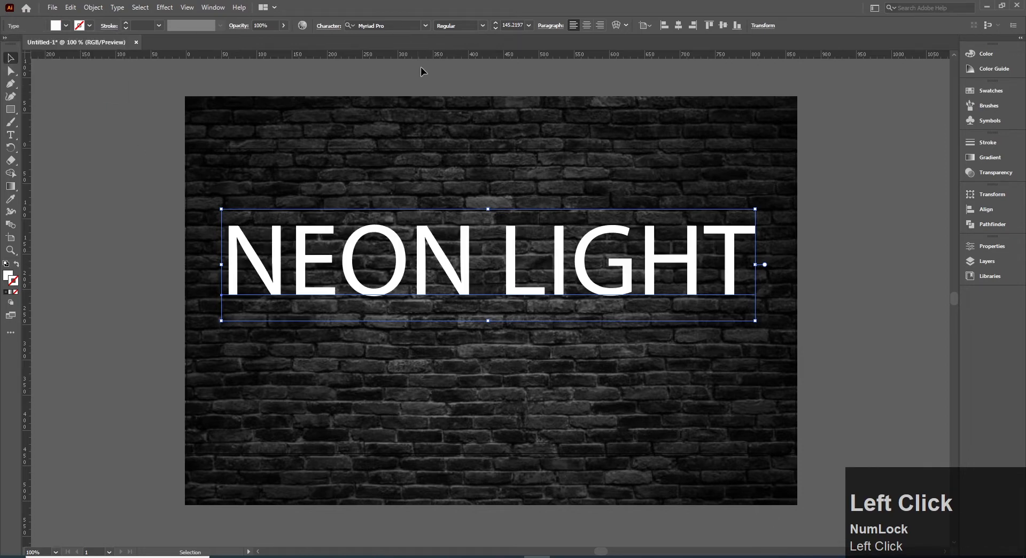
# Set the NEON LIGHT text's font to Arial Rounded MT Bold.
pyautogui.click(403, 26)
pyautogui.write('aria')
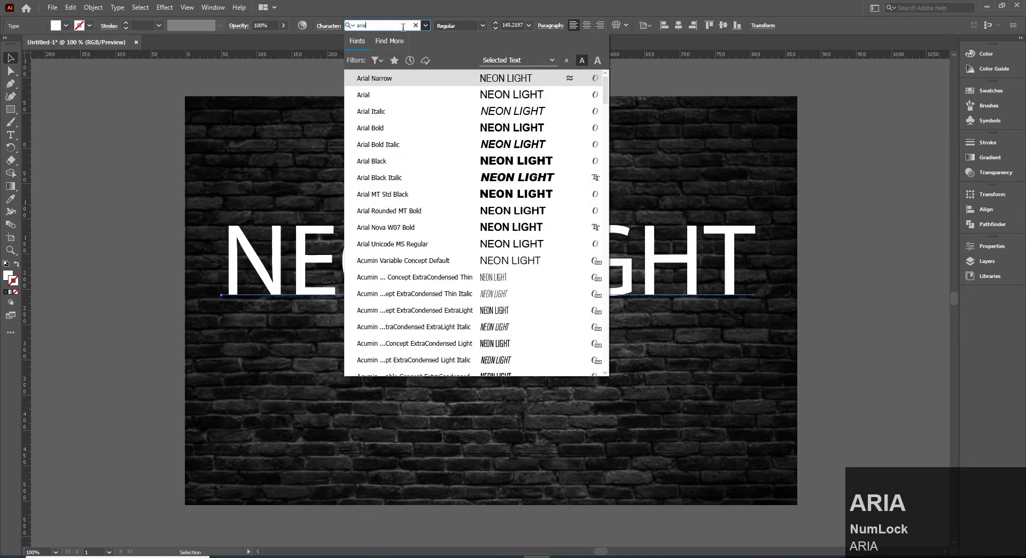
pyautogui.press('Return')
pyautogui.click(403, 26)
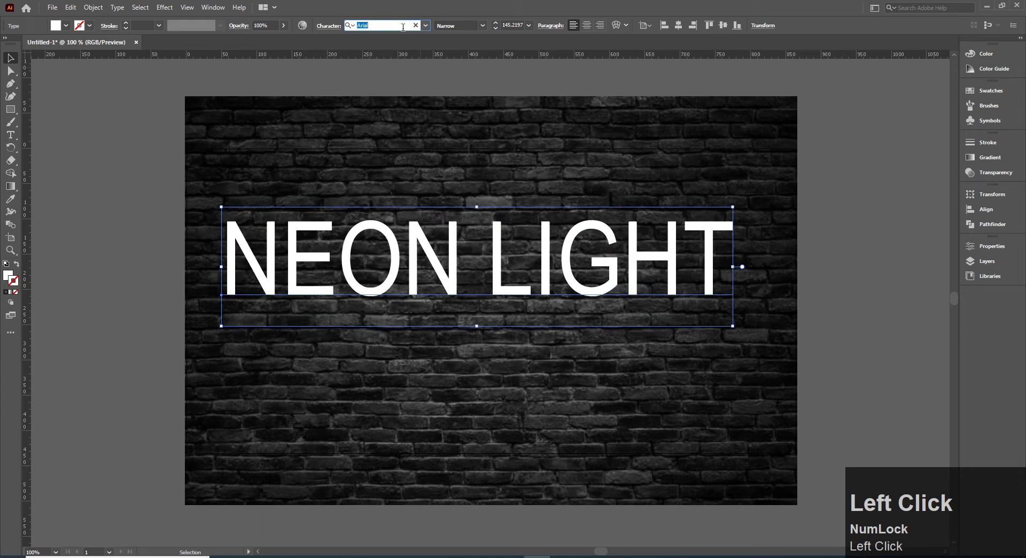
pyautogui.press('Down')
pyautogui.press('Down')
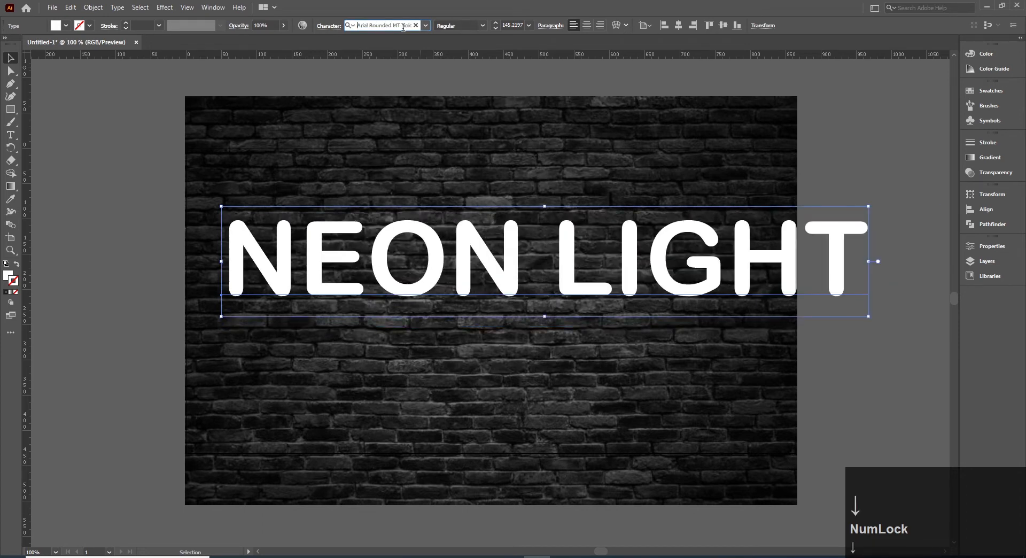
pyautogui.press('Return')
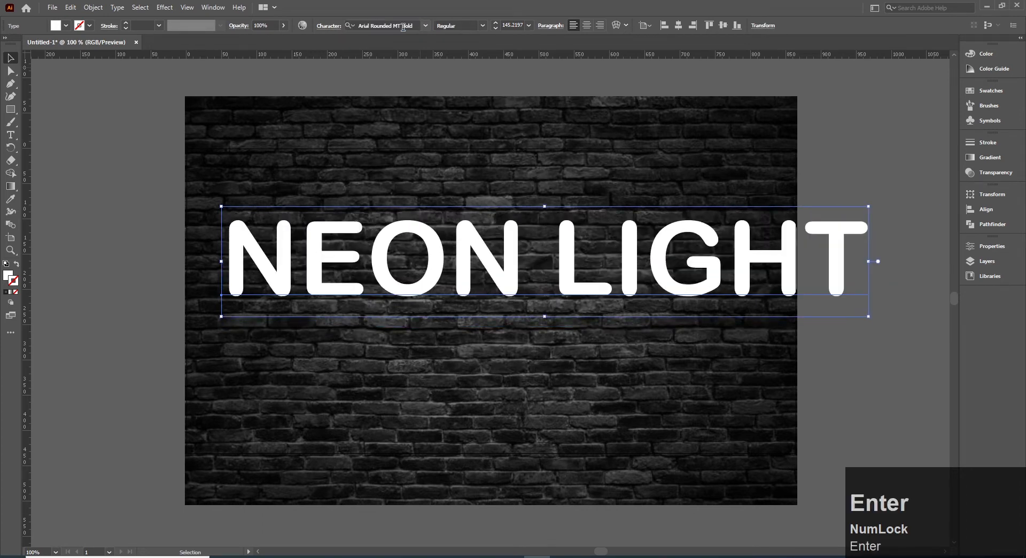
# Shift the NEON LIGHT text slightly left and up on the wall and set its font size to 130 pt.
pyautogui.click(534, 181)
pyautogui.moveTo(548, 256); pyautogui.dragTo(522, 250)
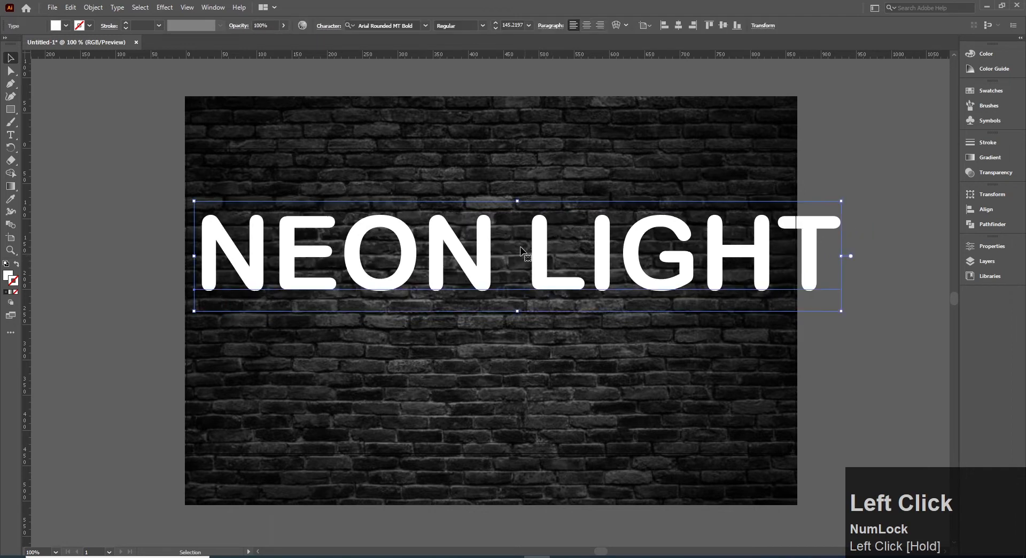
pyautogui.click(510, 25)
pyautogui.doubleClick(510, 26)
pyautogui.write('130pt')
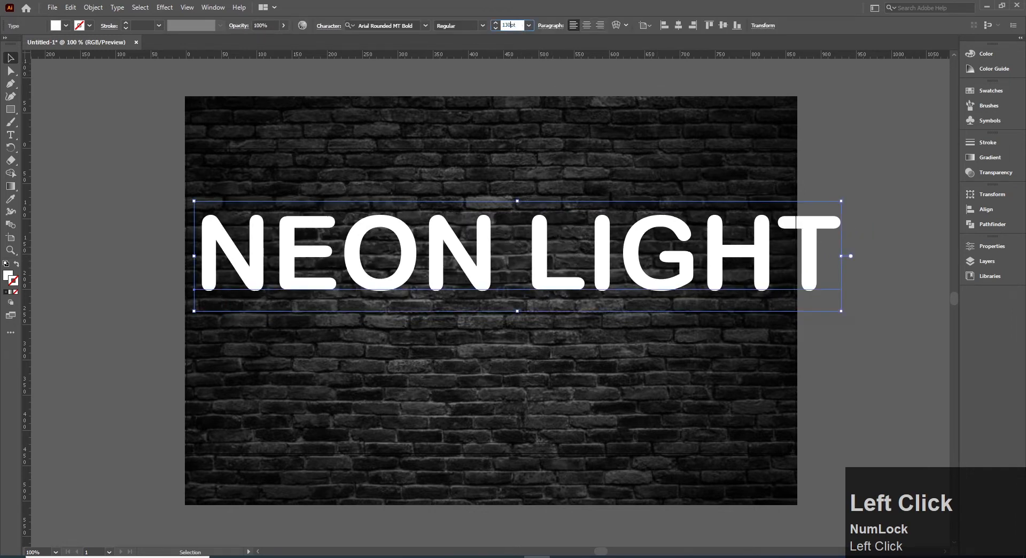
pyautogui.press('Return')
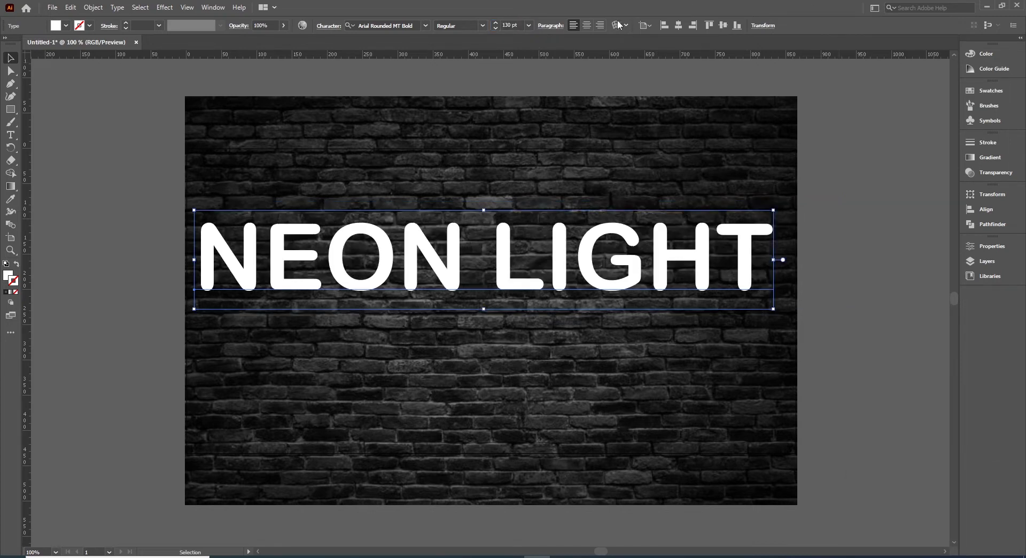
# Duplicate the NEON LIGHT text and place the copy above the brick wall image.
pyautogui.click(622, 278)
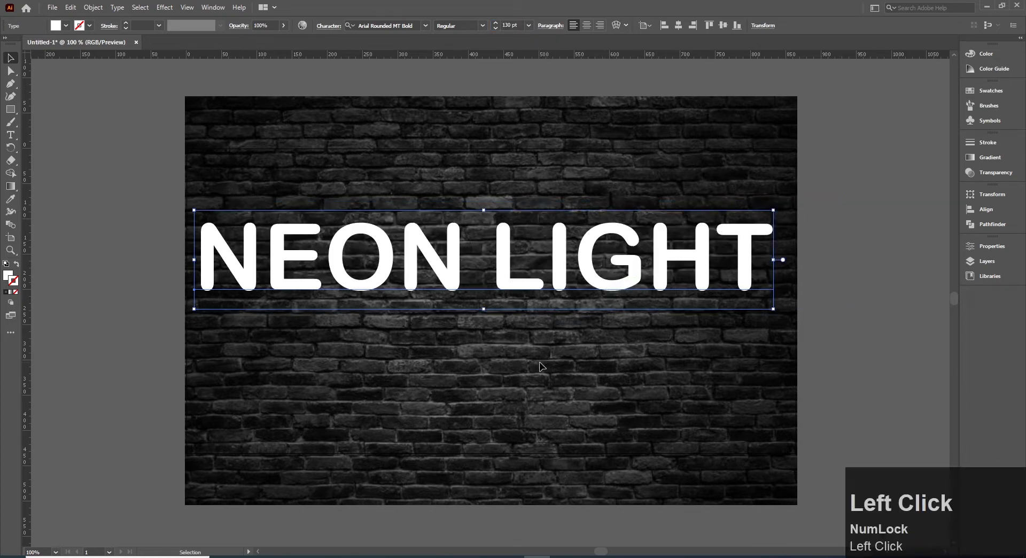
pyautogui.moveTo(622, 284); pyautogui.dragTo(649, 108)
pyautogui.click(630, 230)
pyautogui.moveTo(631, 230); pyautogui.dragTo(637, 207)
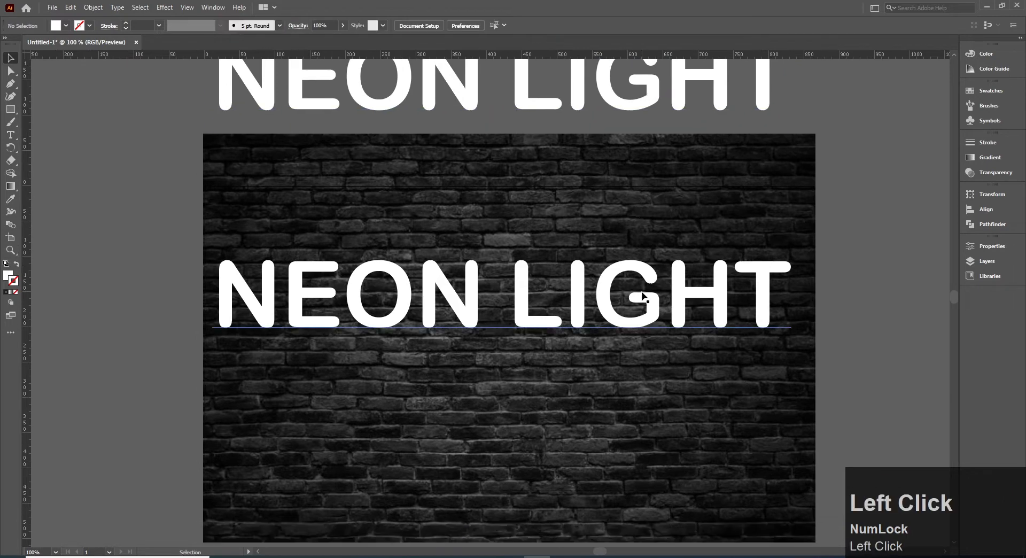
# Convert the NEON LIGHT text on the brick wall to outlines.
pyautogui.click(637, 310)
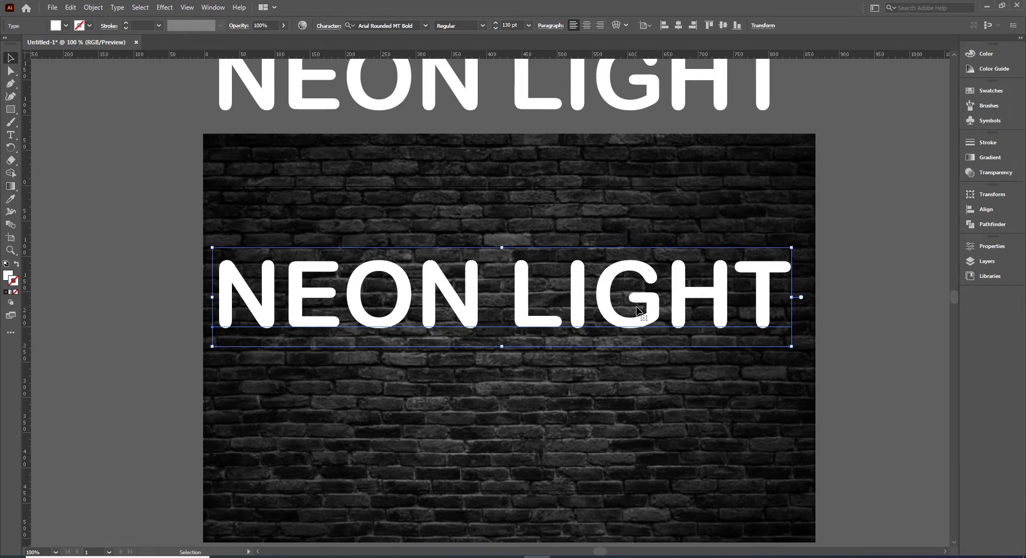
pyautogui.rightClick(637, 310)
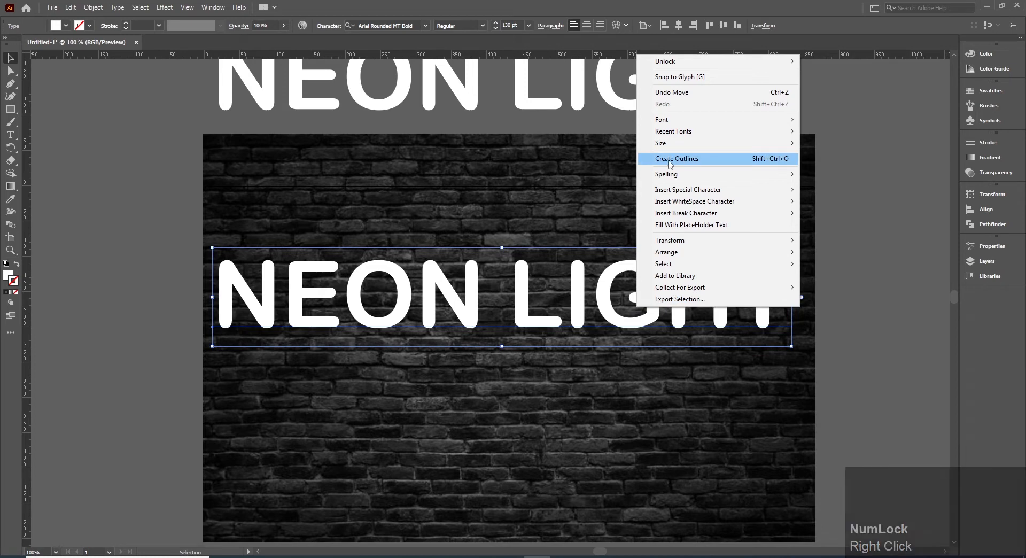
pyautogui.click(724, 161)
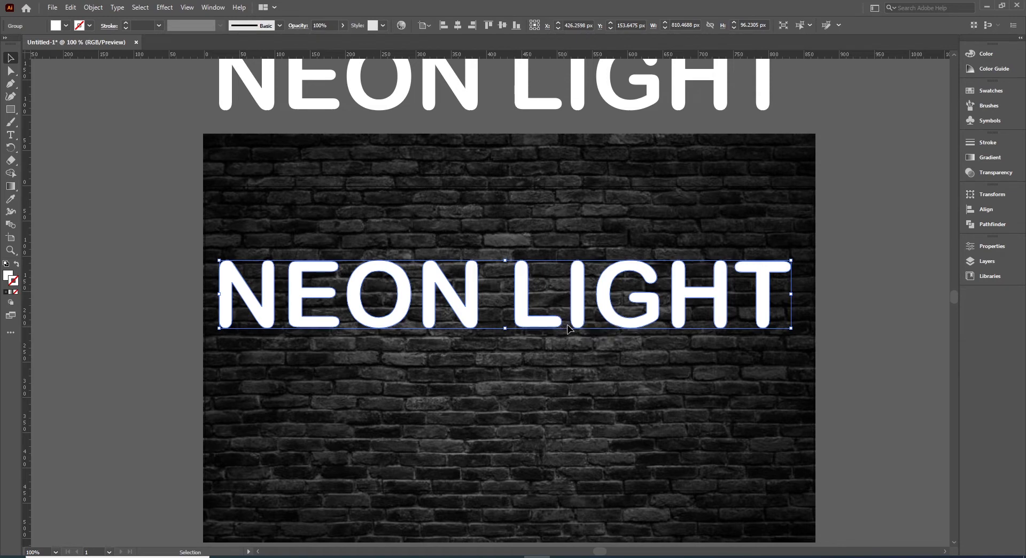
# Centre the outlined NEON LIGHT lettering horizontally and vertically on the artboard.
pyautogui.moveTo(573, 302); pyautogui.dragTo(576, 334)
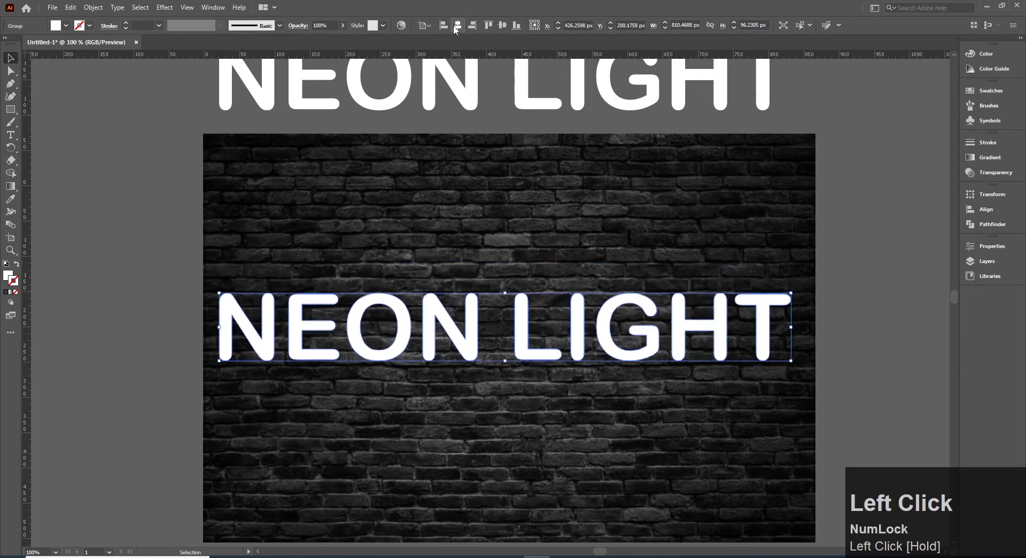
pyautogui.click(458, 26)
pyautogui.click(504, 27)
pyautogui.click(567, 240)
# Remove the white fill from the outlined NEON LIGHT lettering on the brick wall.
pyautogui.press('space')
pyautogui.moveTo(556, 256); pyautogui.dragTo(555, 248)
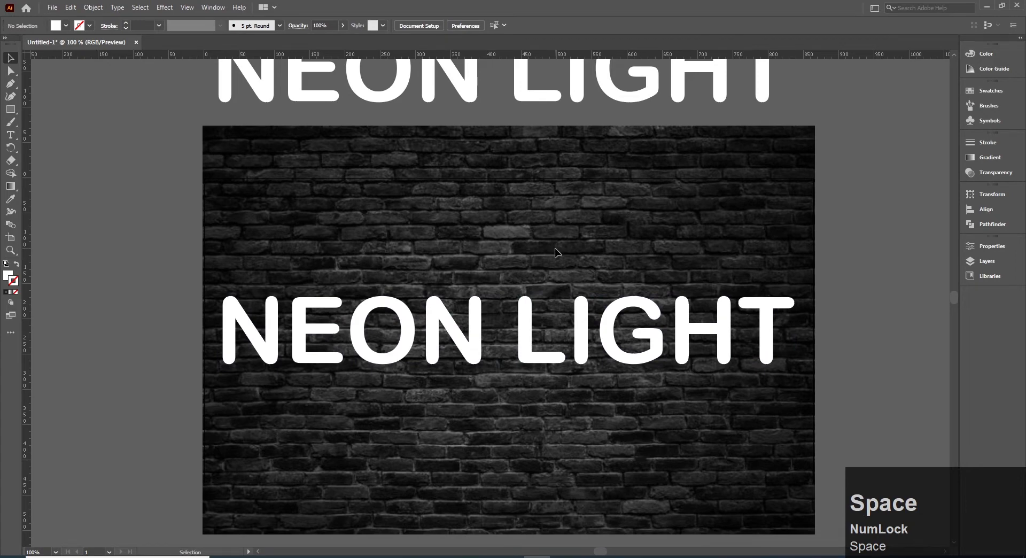
pyautogui.scroll(2, 555, 248)
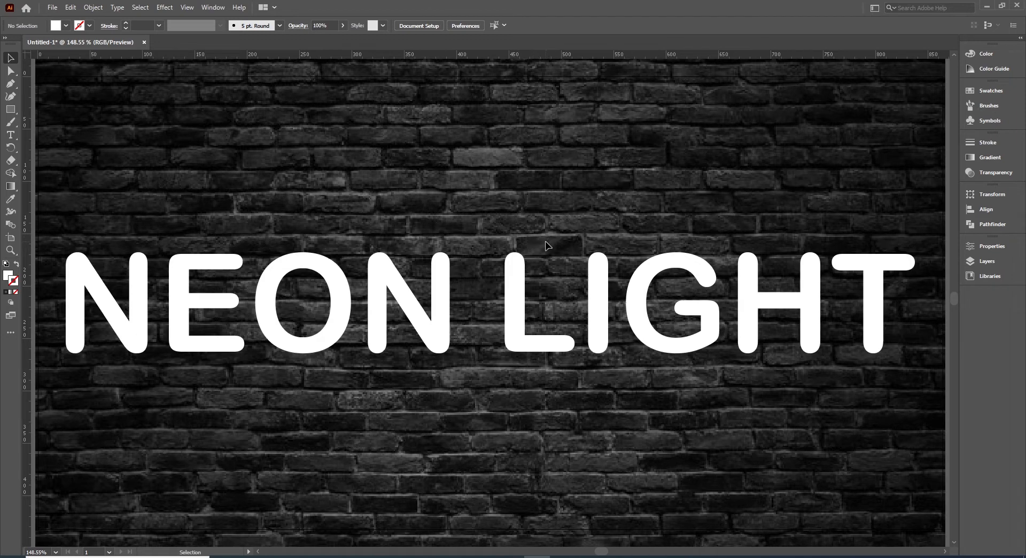
pyautogui.click(508, 314)
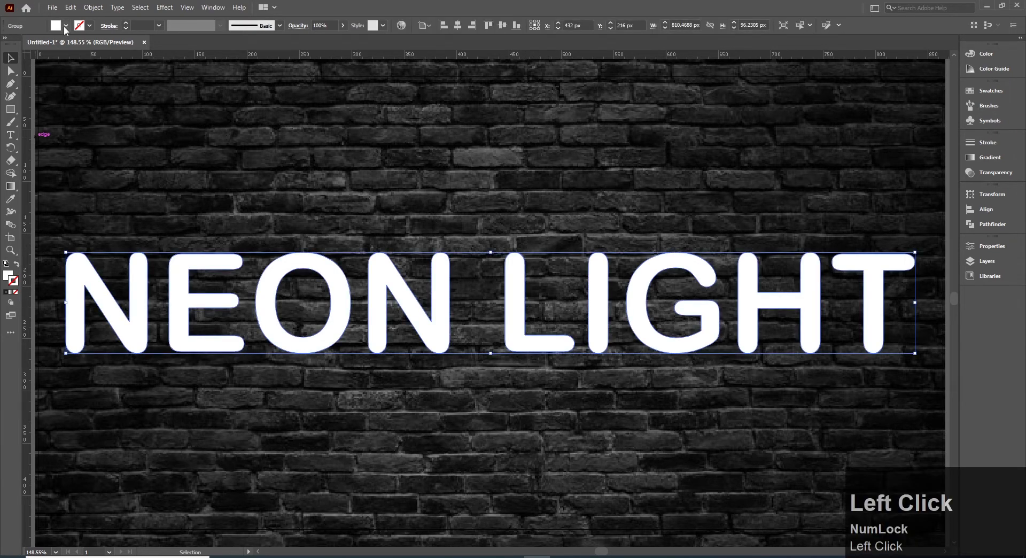
pyautogui.click(65, 26)
pyautogui.click(8, 43)
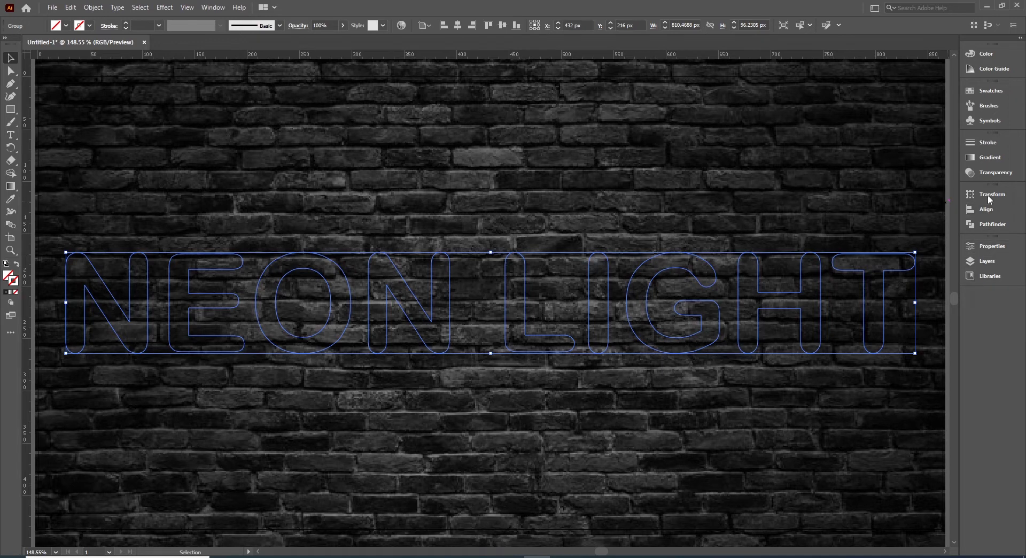
# Show the Appearance panel, shorten it and move it above the lettering so that the text is uncovered.
pyautogui.click(212, 7)
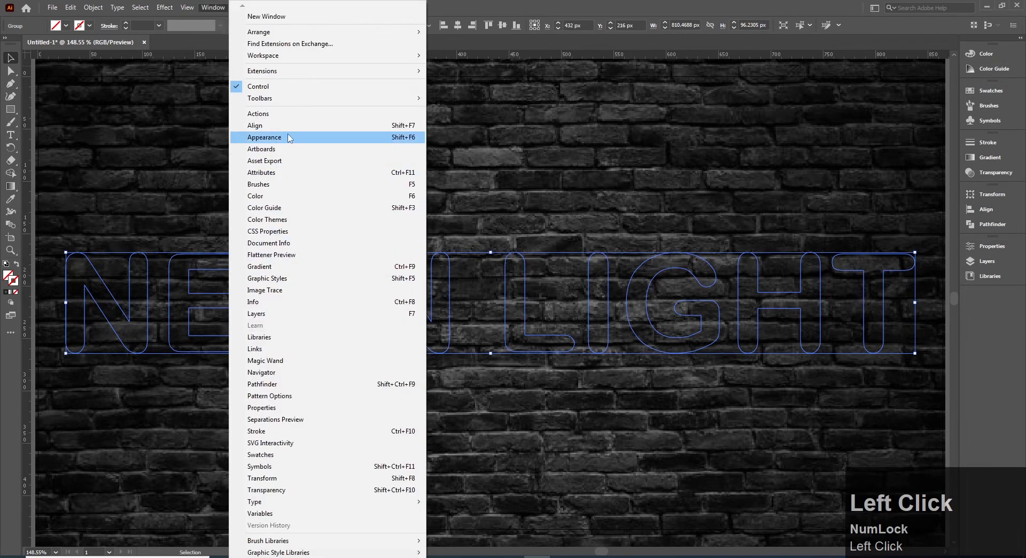
pyautogui.click(319, 141)
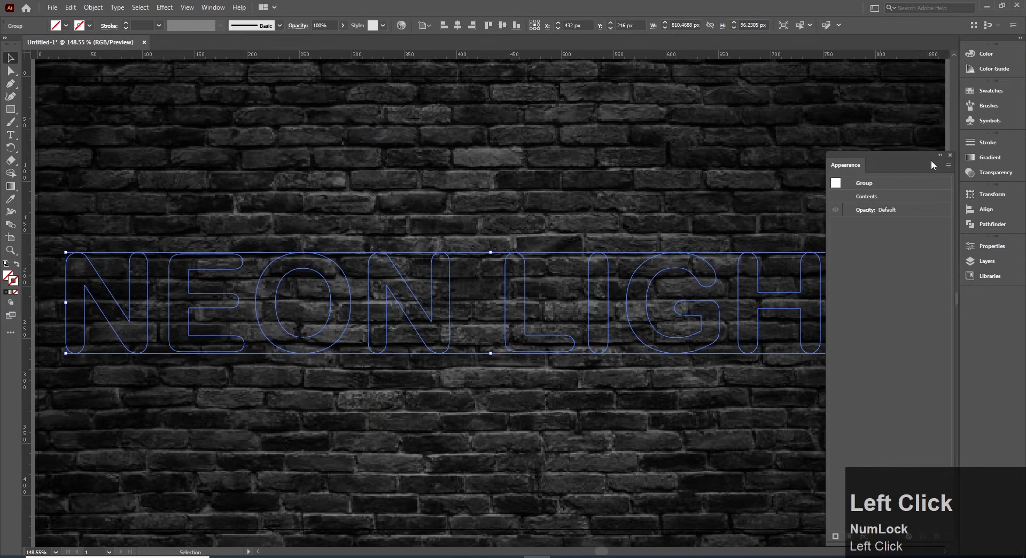
pyautogui.moveTo(925, 155); pyautogui.dragTo(915, 133)
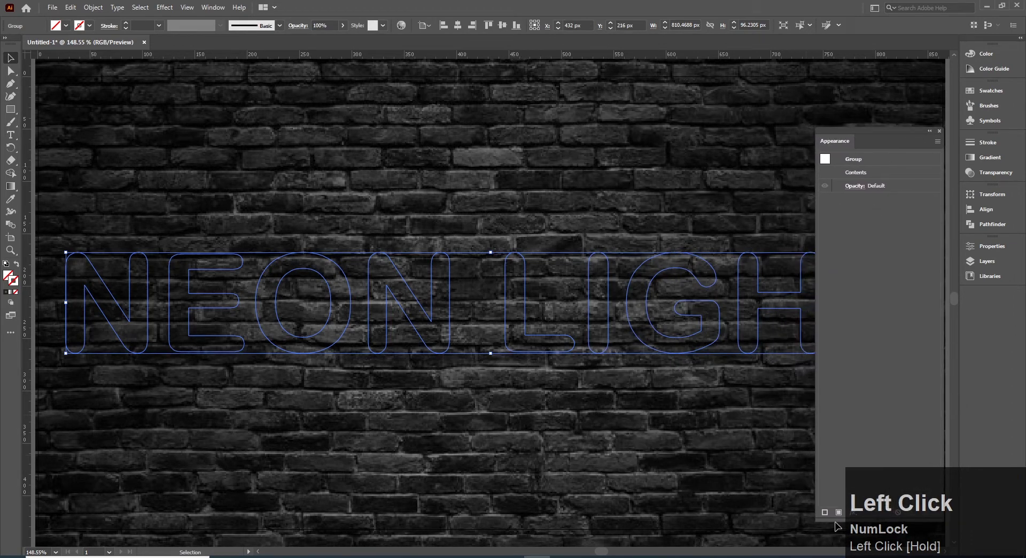
pyautogui.moveTo(835, 521); pyautogui.dragTo(835, 329)
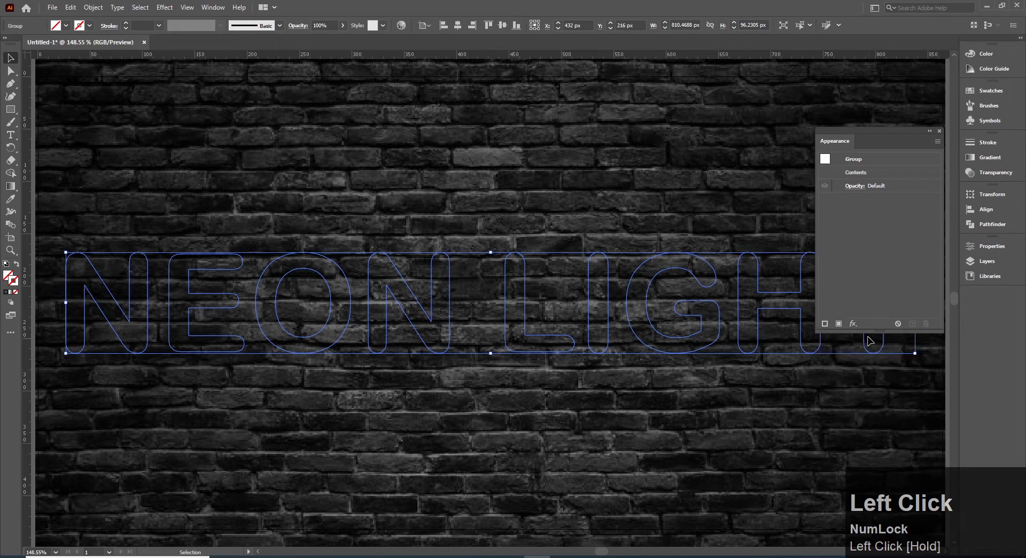
pyautogui.moveTo(905, 131); pyautogui.dragTo(898, 7)
pyautogui.moveTo(898, 205); pyautogui.dragTo(895, 228)
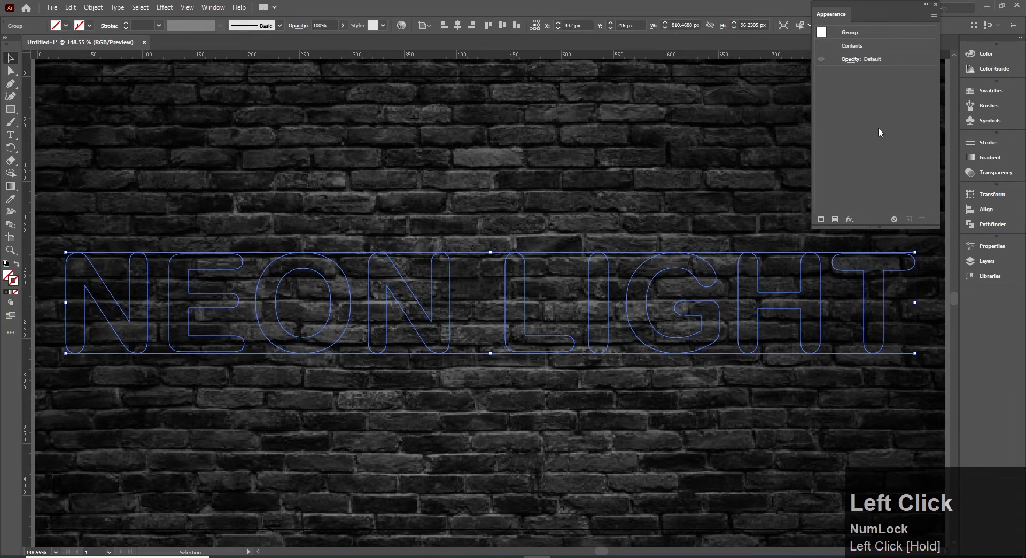
pyautogui.moveTo(880, 5); pyautogui.dragTo(880, 13)
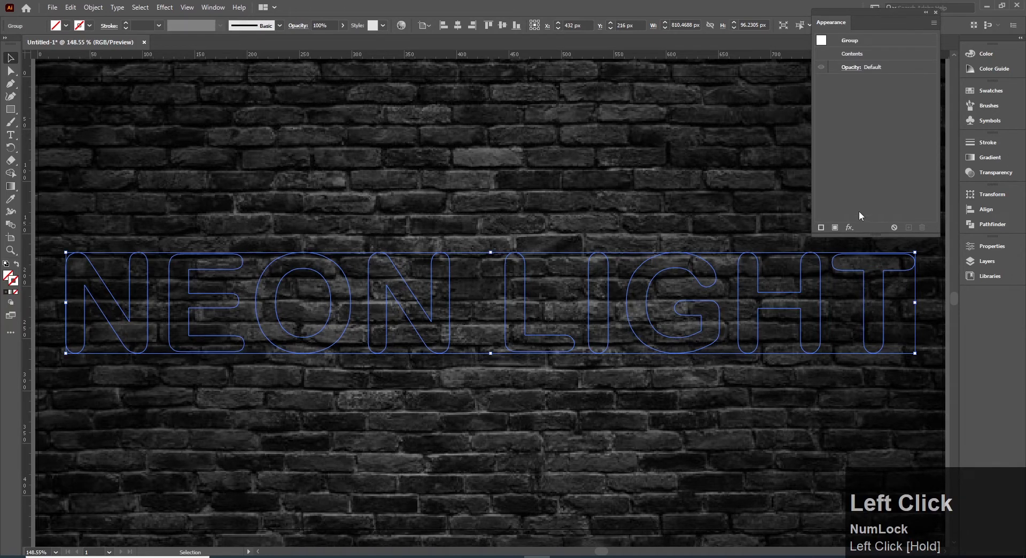
# Add a new stroke to the NEON LIGHT group's appearance and colour it white.
pyautogui.click(935, 23)
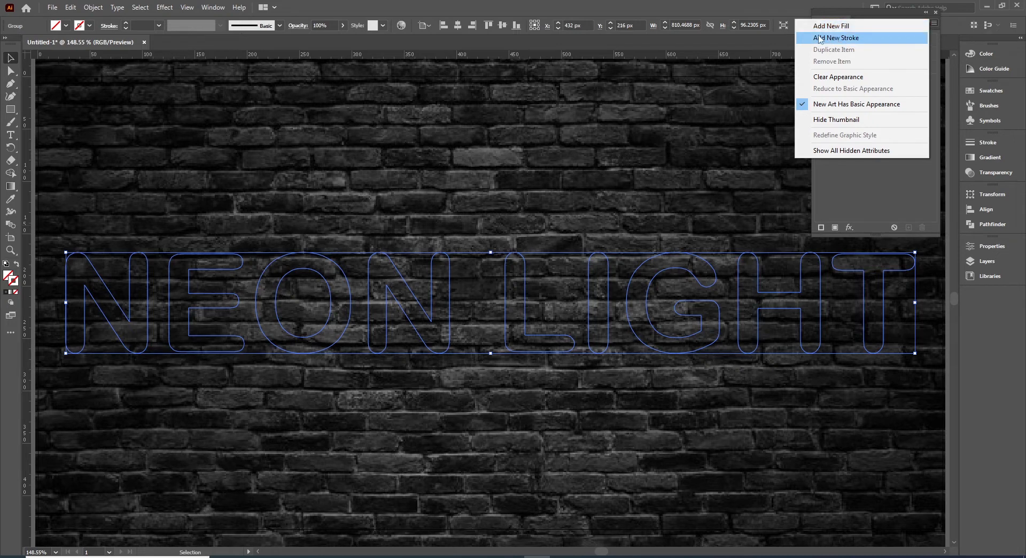
pyautogui.click(862, 38)
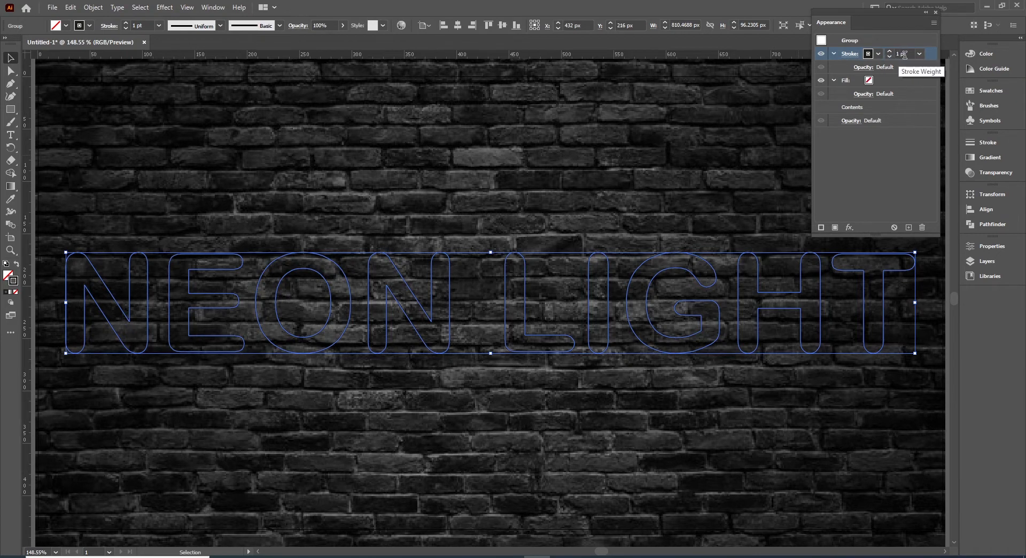
pyautogui.click(879, 54)
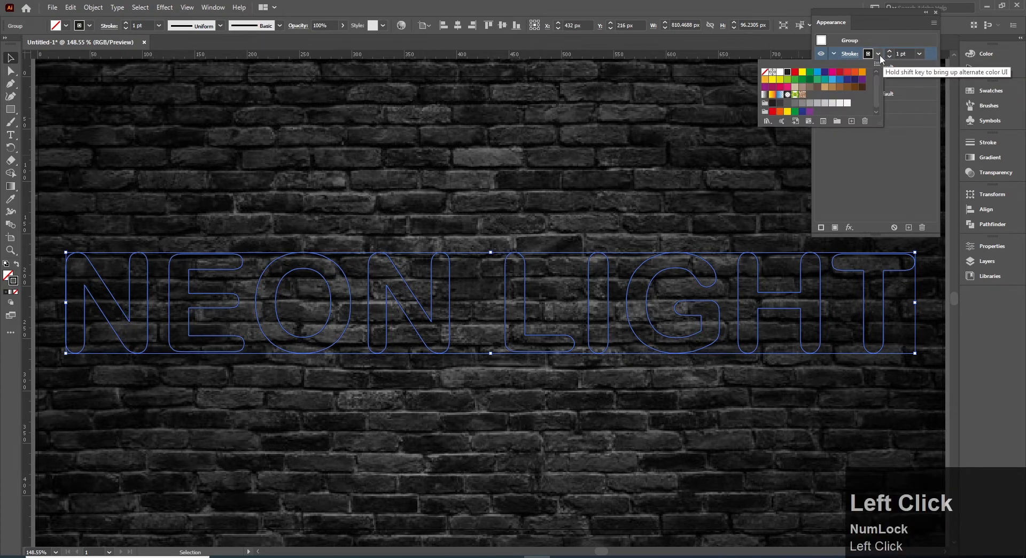
pyautogui.click(874, 161)
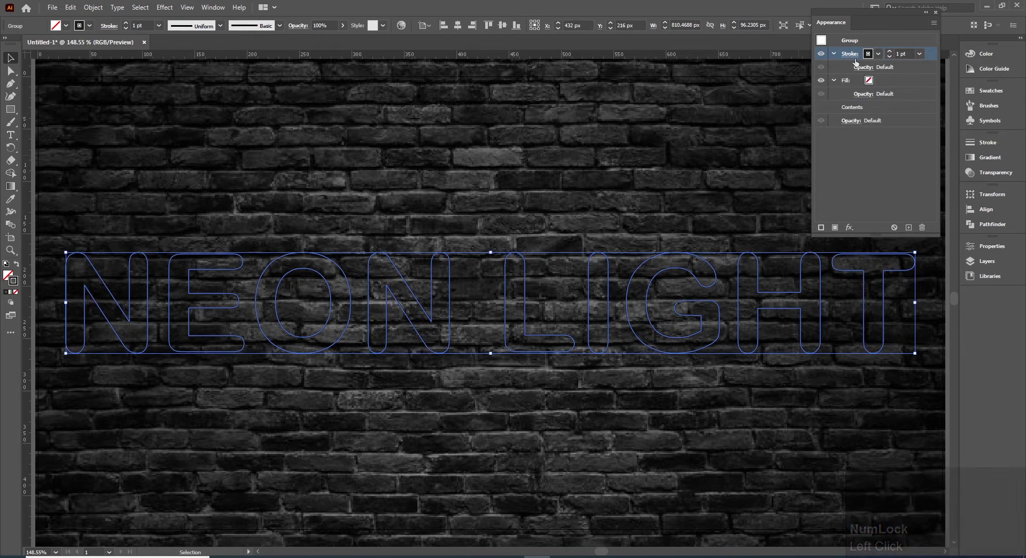
pyautogui.click(878, 53)
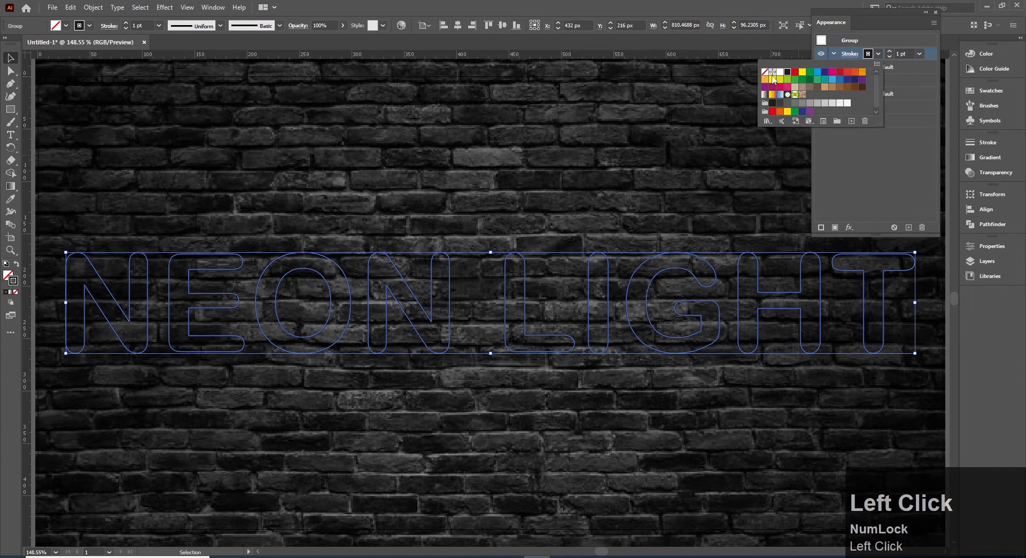
pyautogui.click(783, 74)
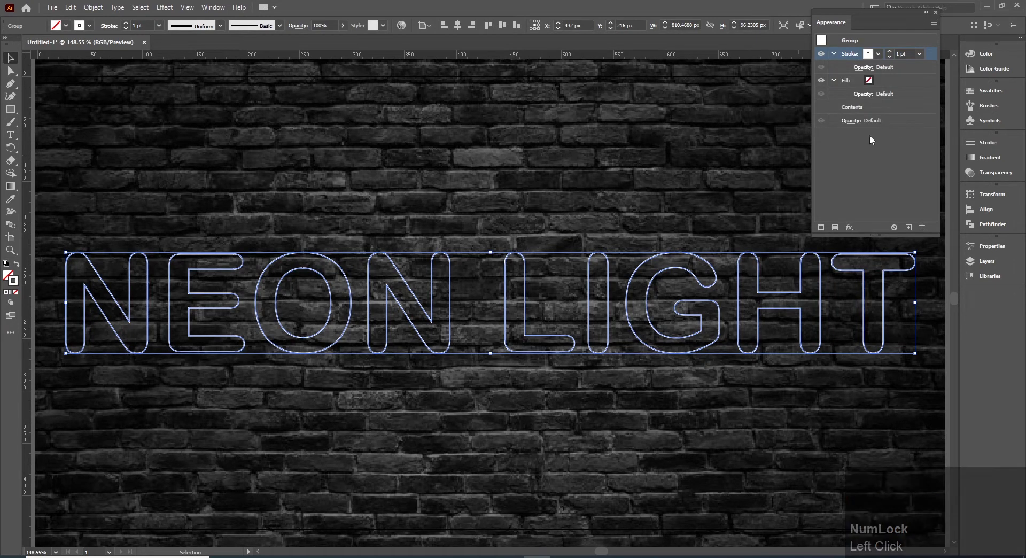
# Bring up the document's colour swatches and enlarge their panel.
pyautogui.click(987, 54)
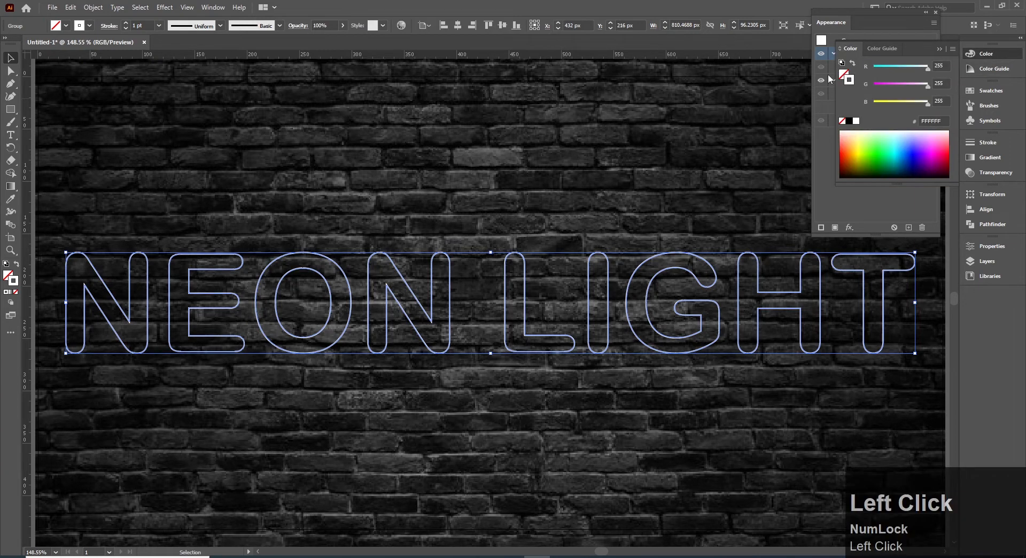
pyautogui.click(996, 91)
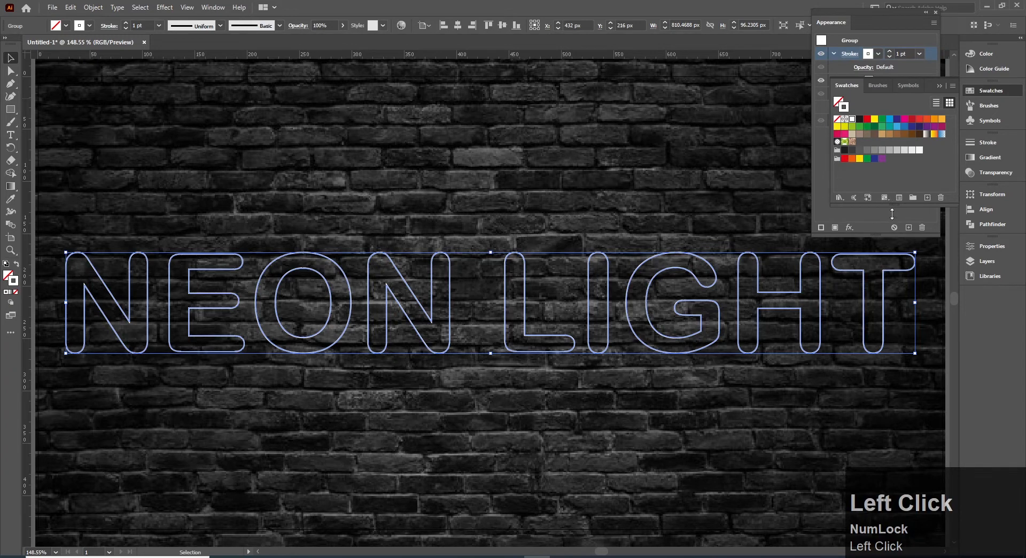
pyautogui.moveTo(892, 213); pyautogui.dragTo(893, 236)
# Try several swatch colours on the lettering's stroke, ending with yellow, and inspect the yellow swatch's options without changing them.
pyautogui.click(880, 126)
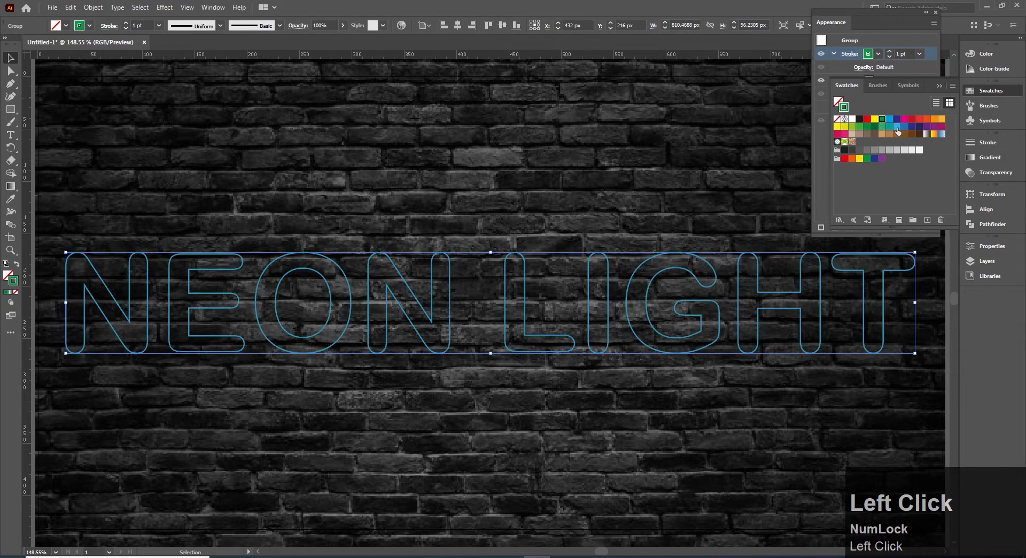
pyautogui.click(917, 128)
pyautogui.click(942, 119)
pyautogui.click(837, 126)
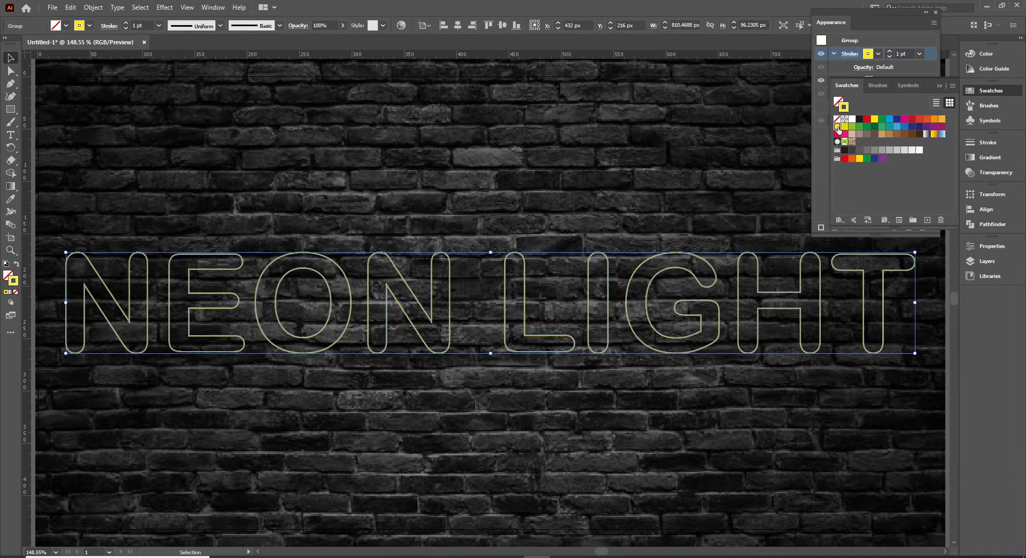
pyautogui.click(839, 130)
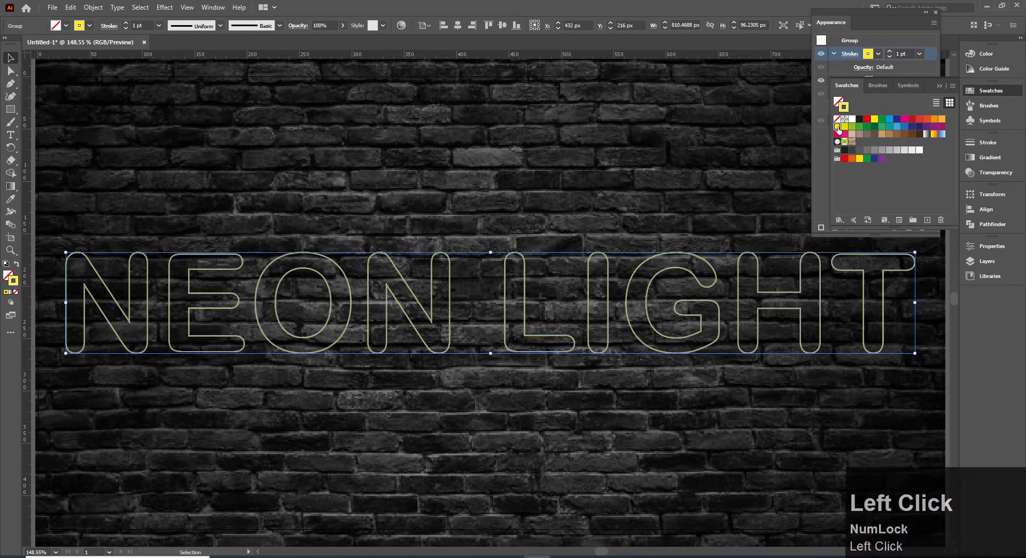
pyautogui.doubleClick(838, 131)
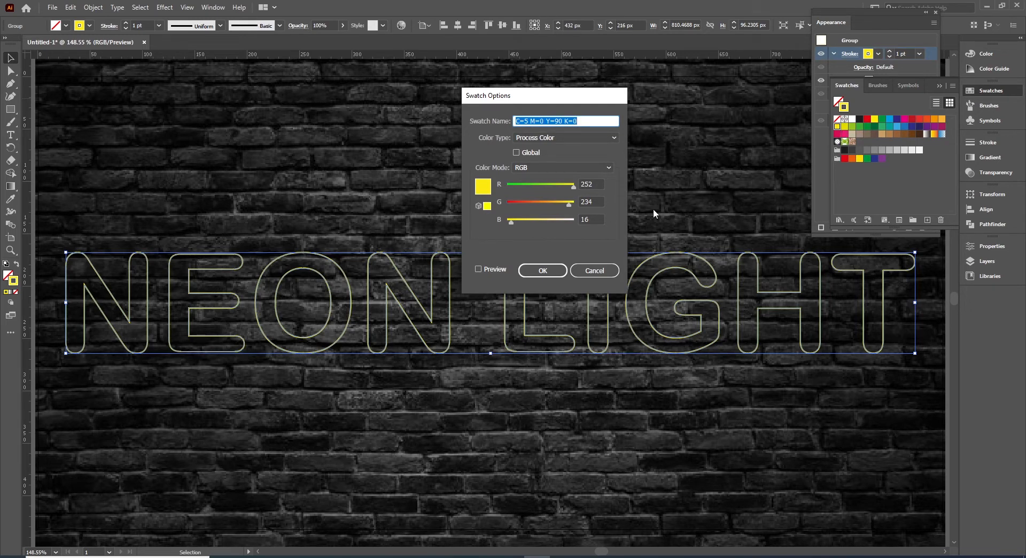
pyautogui.click(595, 271)
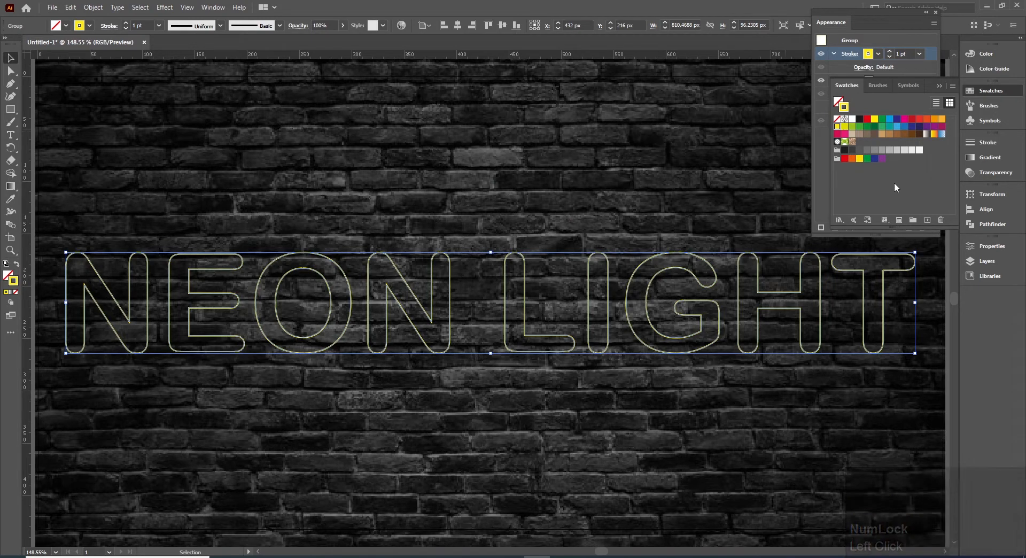
# Start a new swatch for the stroke in RGB colour mode with R 238, G 200 and B 64.
pyautogui.click(927, 220)
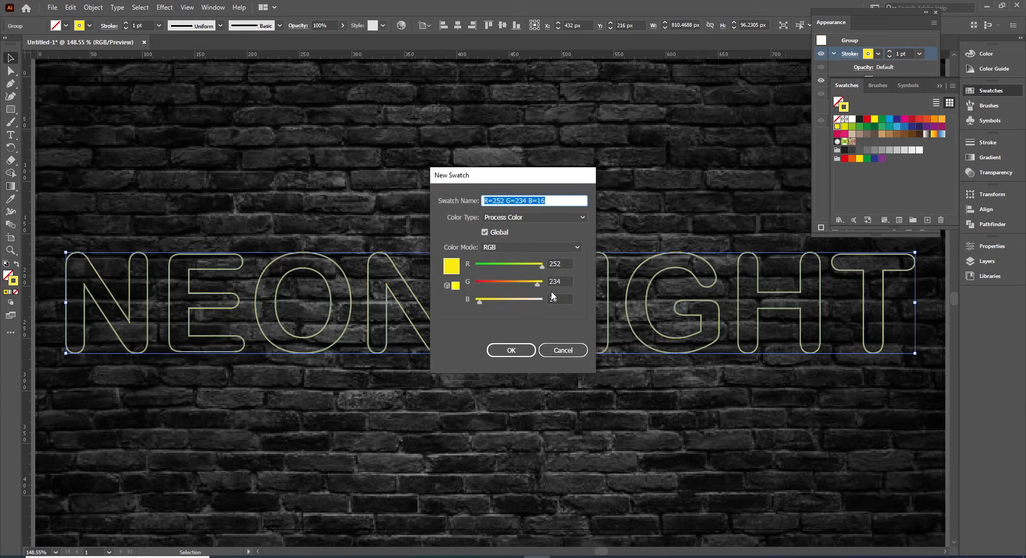
pyautogui.click(493, 249)
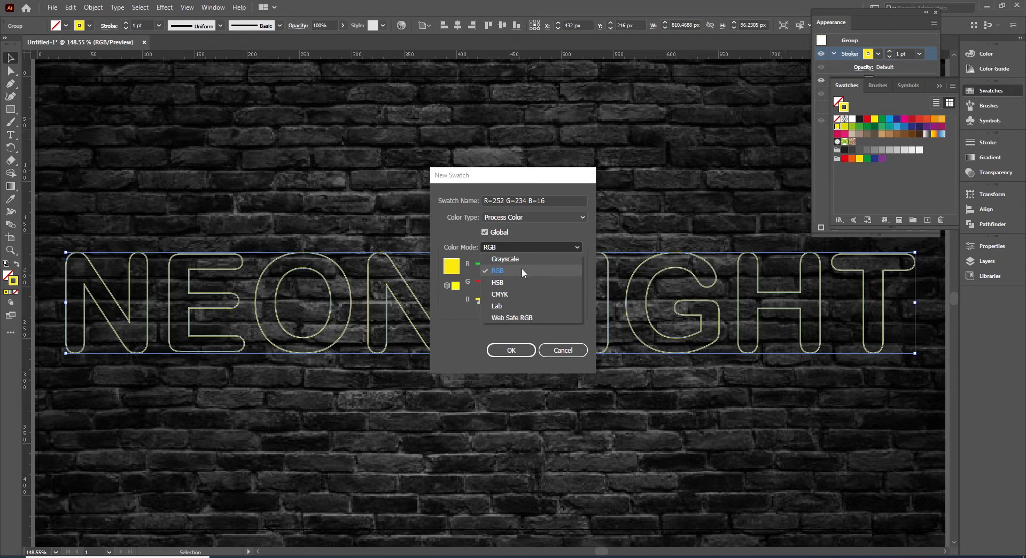
pyautogui.click(522, 268)
pyautogui.click(566, 263)
pyautogui.doubleClick(567, 263)
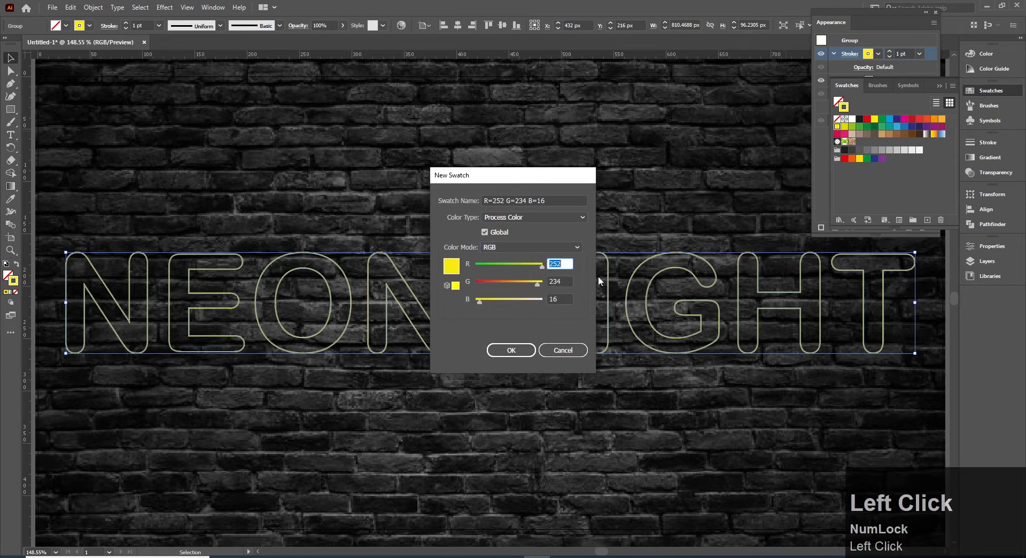
pyautogui.write('238')
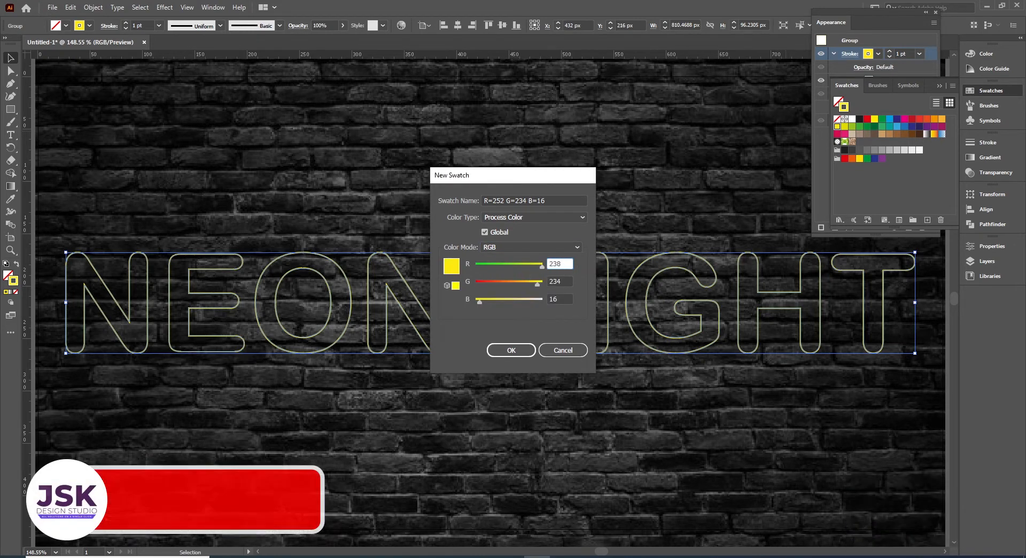
pyautogui.press('Tab')
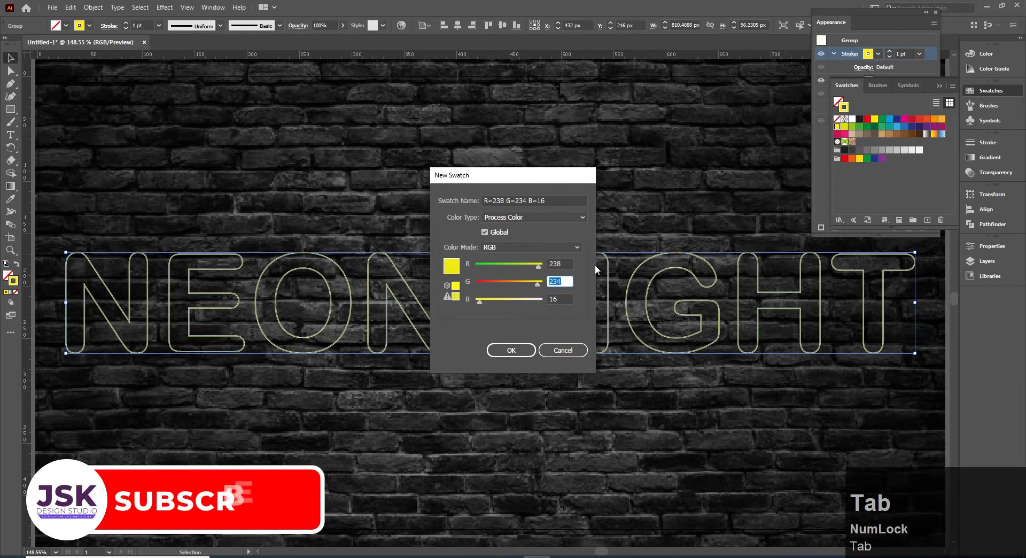
pyautogui.write('200')
pyautogui.press('Tab')
pyautogui.write('64')
pyautogui.press('Tab')
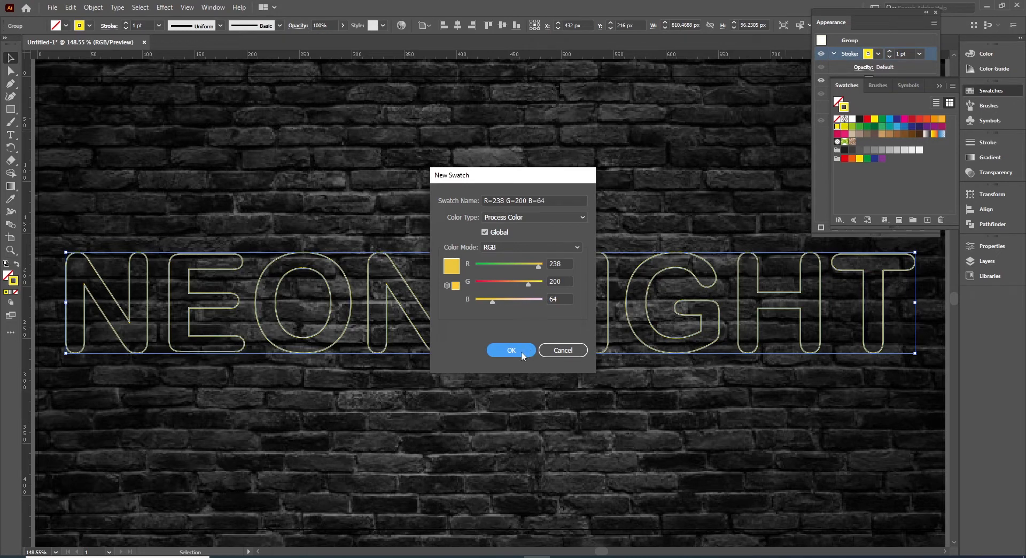
# Keep the new swatch as a global Process Color and save it as the stroke colour.
pyautogui.click(485, 233)
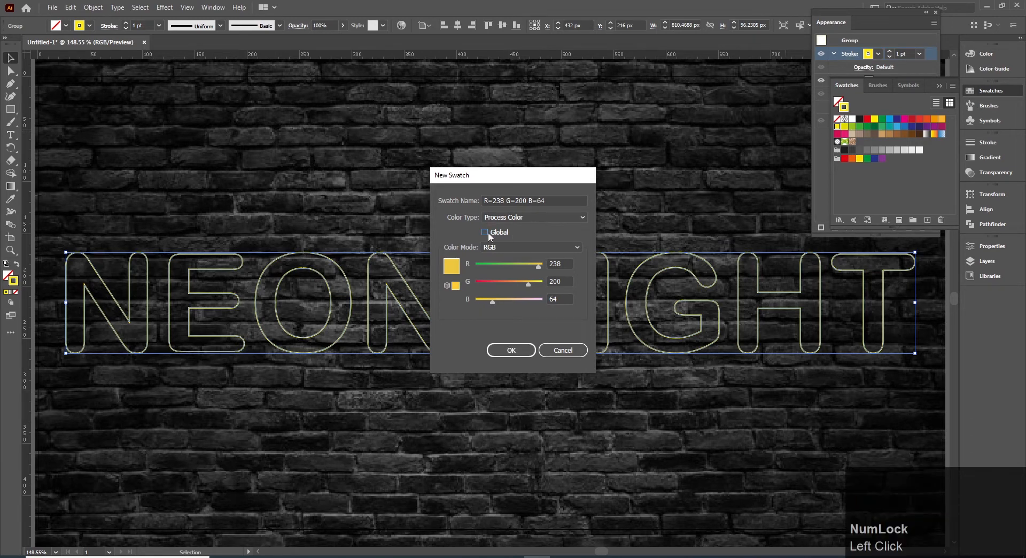
pyautogui.click(485, 233)
pyautogui.click(537, 216)
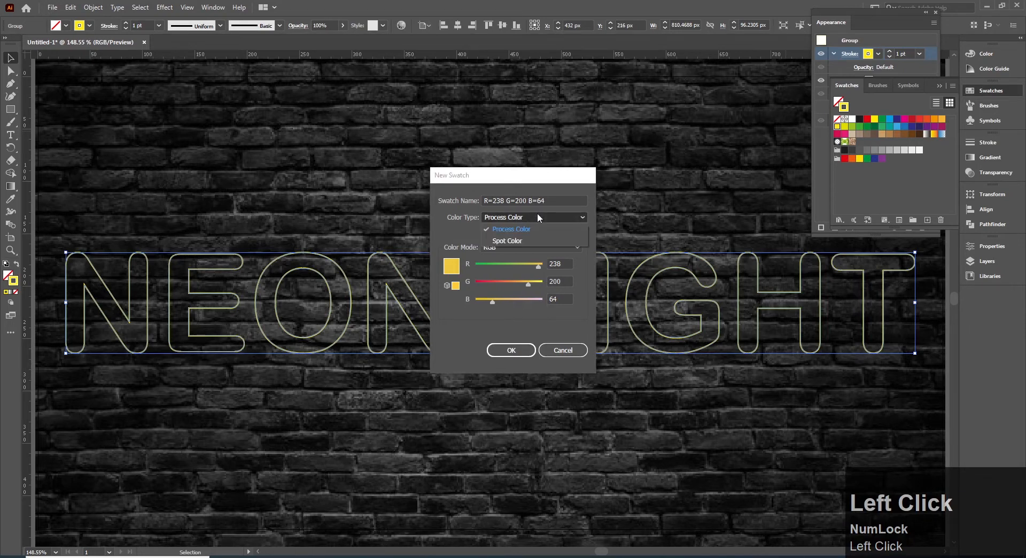
pyautogui.click(583, 233)
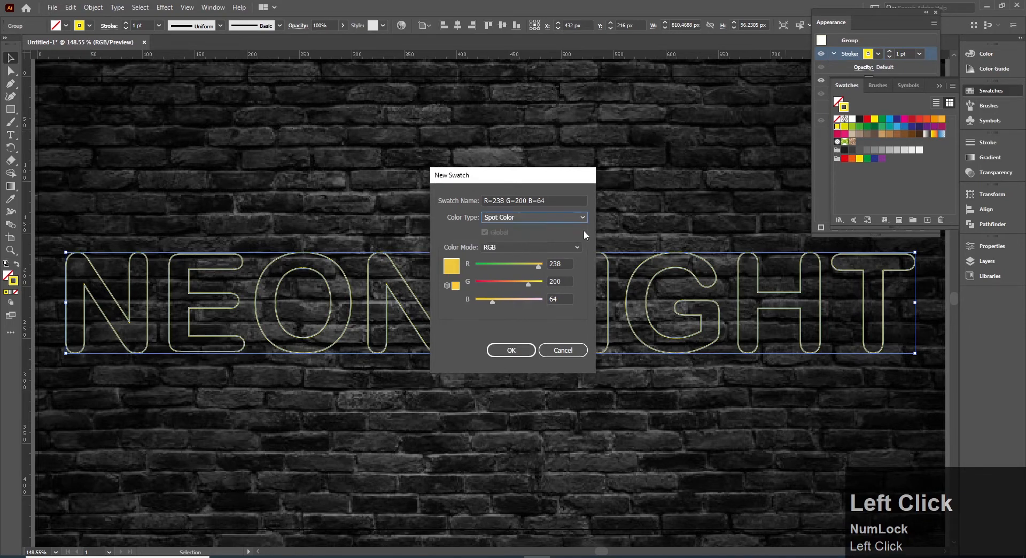
pyautogui.click(536, 217)
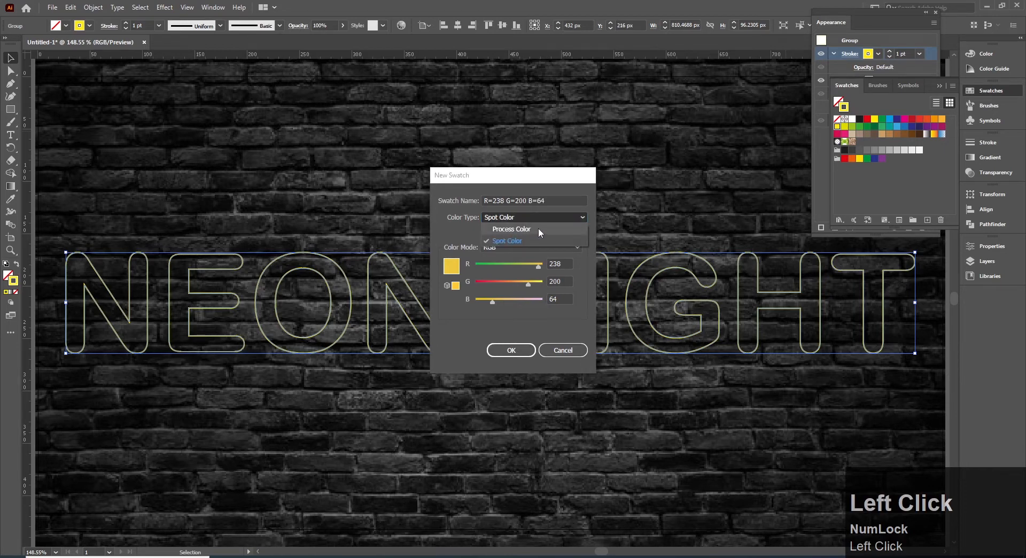
pyautogui.click(538, 228)
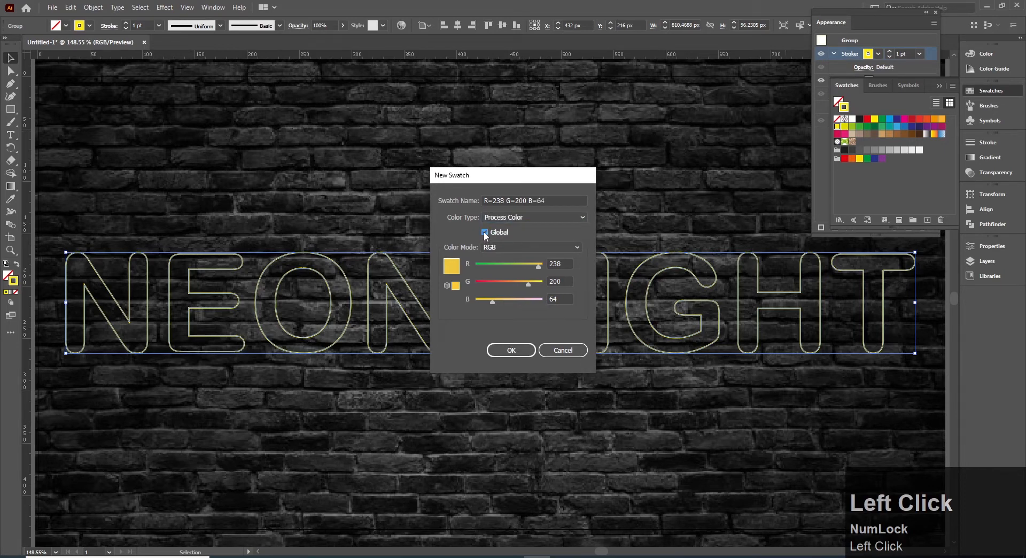
pyautogui.click(511, 350)
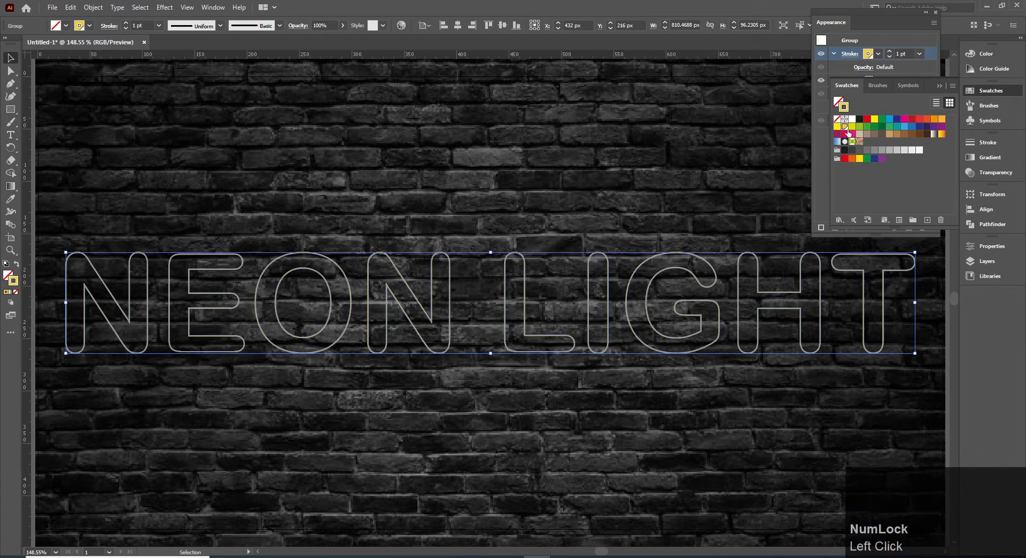
# Move the new yellow global swatch to the end of the main swatches, after the pattern swatches.
pyautogui.moveTo(846, 131)
pyautogui.mouseDown()
pyautogui.moveTo(837, 168)
pyautogui.moveTo(863, 147)
pyautogui.moveTo(890, 159)
pyautogui.mouseUp()
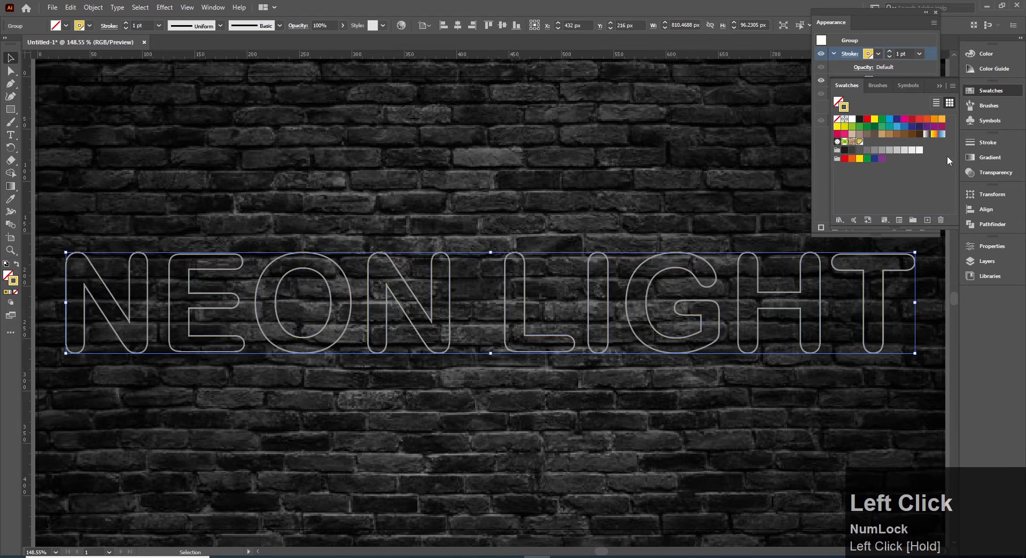
# Preview other RGB mixes of the yellow global swatch on the lettering, ending at R 44, G 230 and B 25, and discard them.
pyautogui.doubleClick(859, 142)
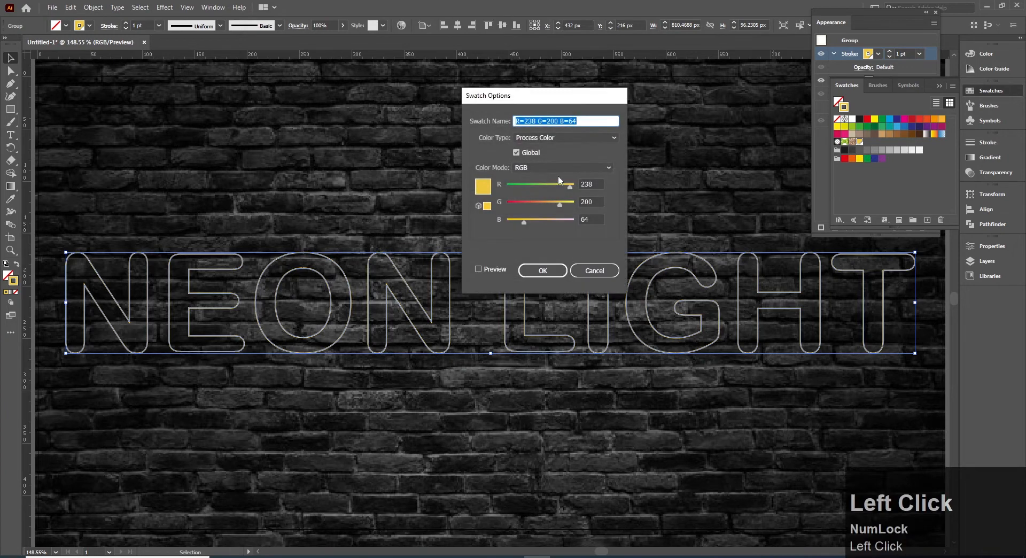
pyautogui.moveTo(524, 203); pyautogui.dragTo(538, 208)
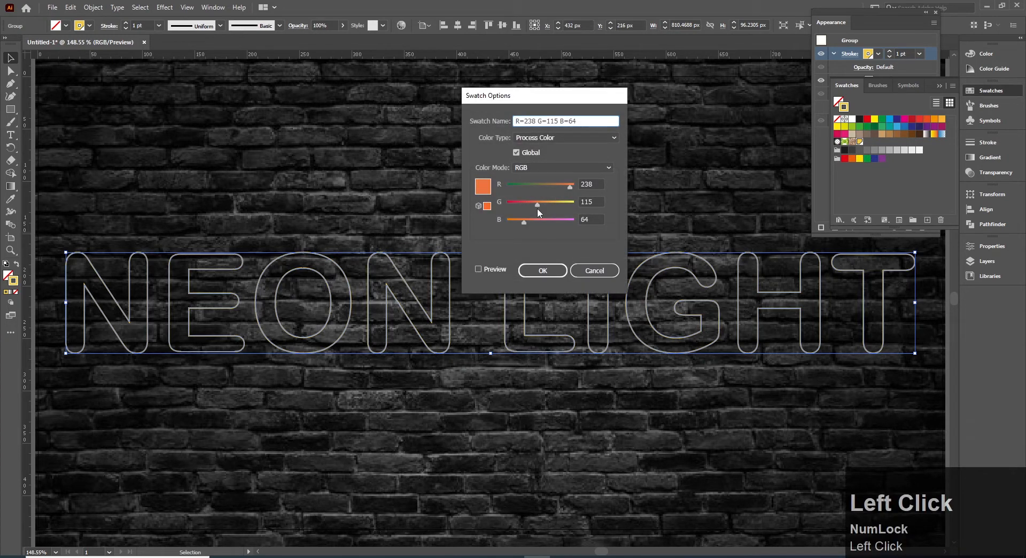
pyautogui.click(489, 269)
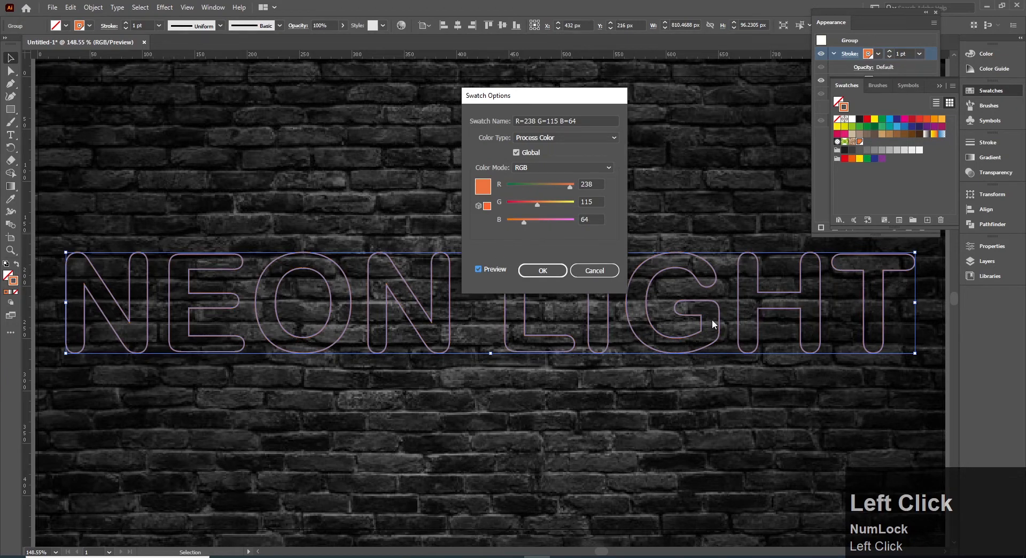
pyautogui.moveTo(538, 185); pyautogui.dragTo(561, 220)
pyautogui.moveTo(519, 185); pyautogui.dragTo(519, 185)
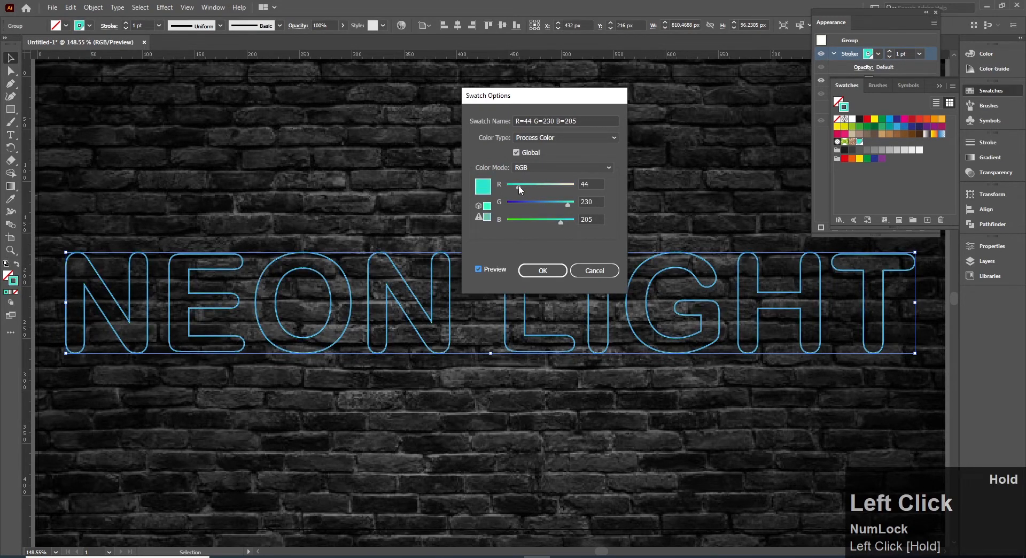
pyautogui.click(515, 222)
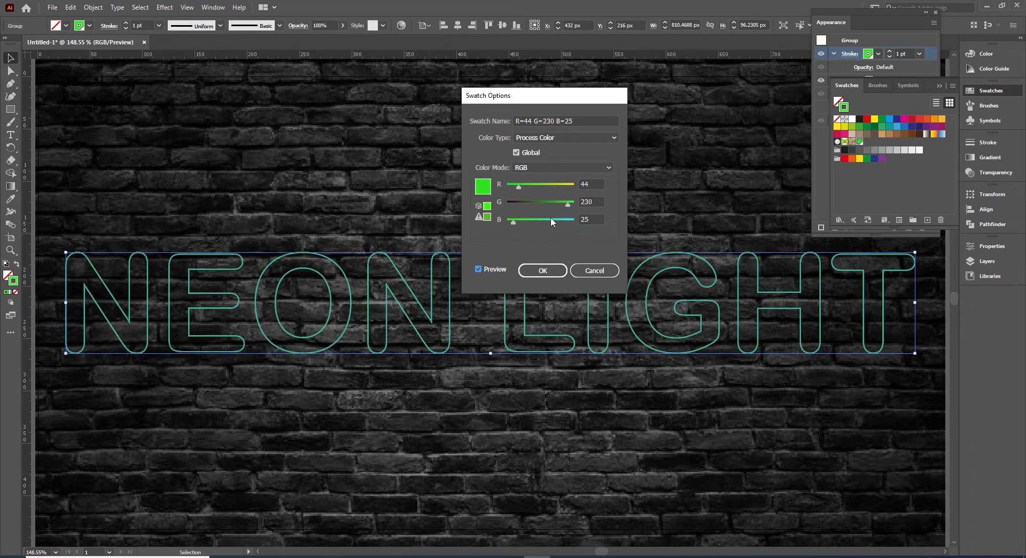
pyautogui.click(595, 271)
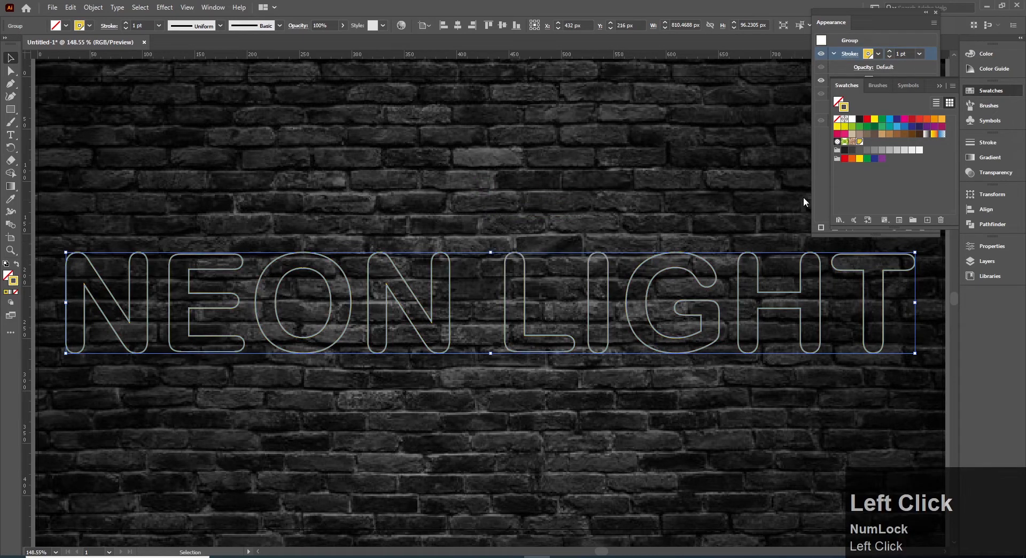
pyautogui.click(612, 217)
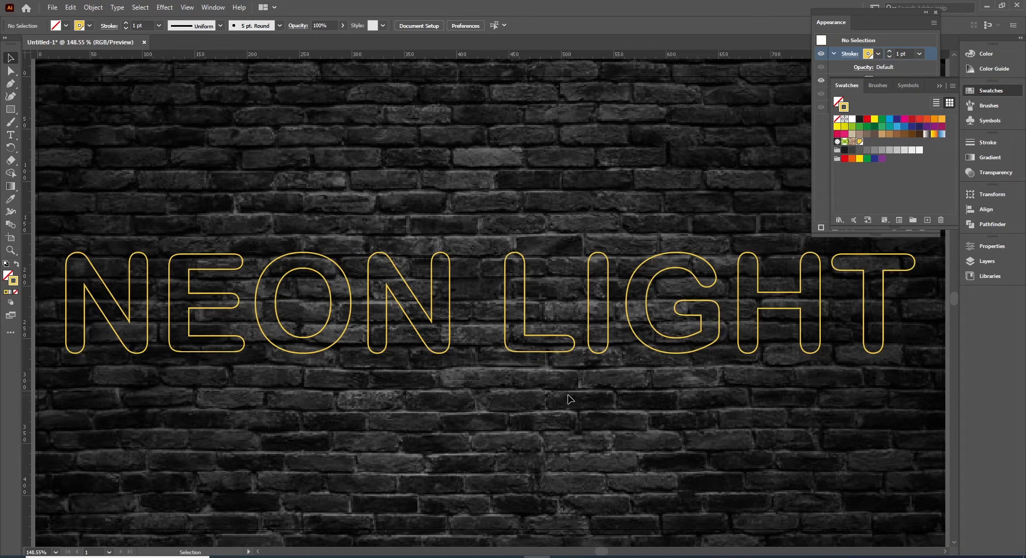
pyautogui.click(607, 317)
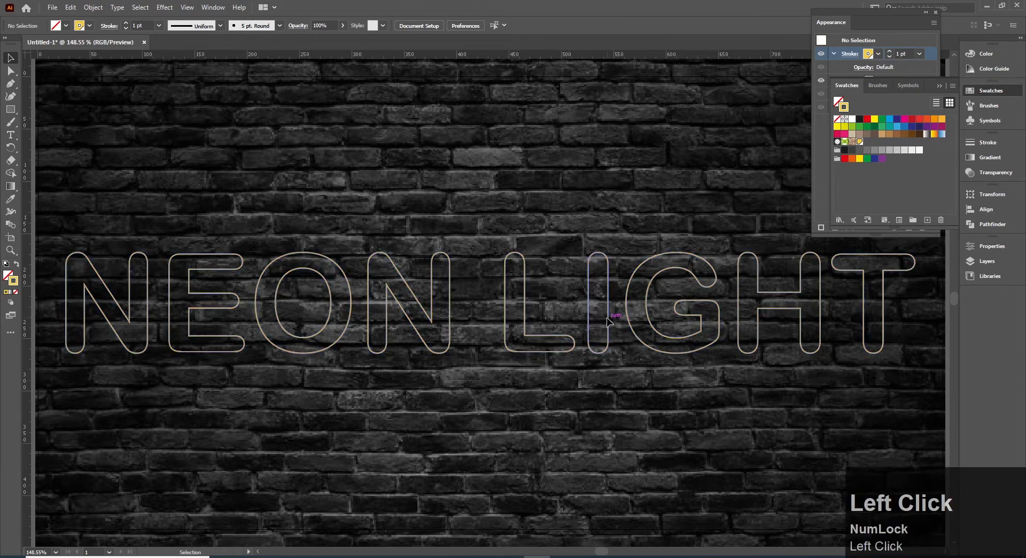
pyautogui.click(608, 391)
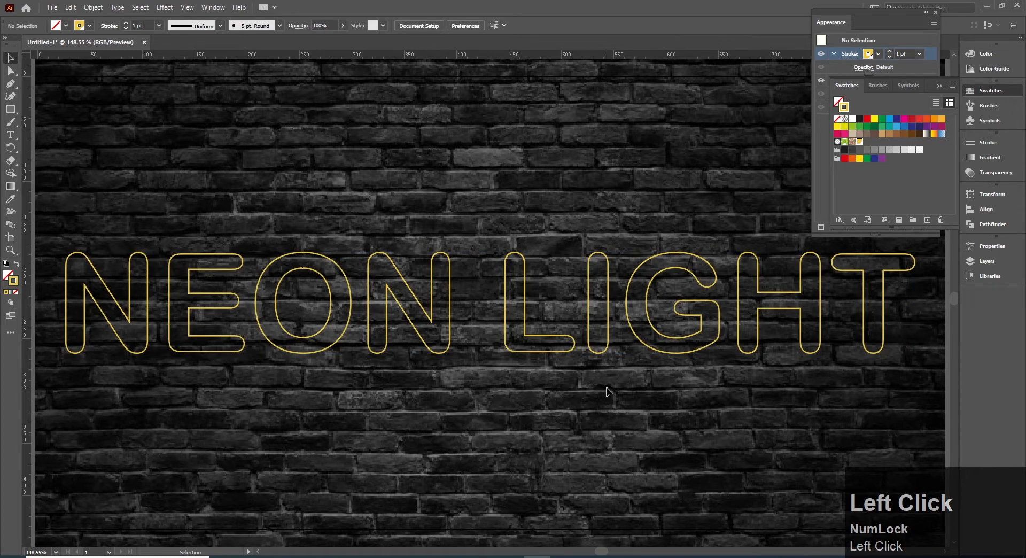
# Reselect the lettering, move the Appearance panel clear of the swatches and set the stroke weight to 2 pt.
pyautogui.click(676, 342)
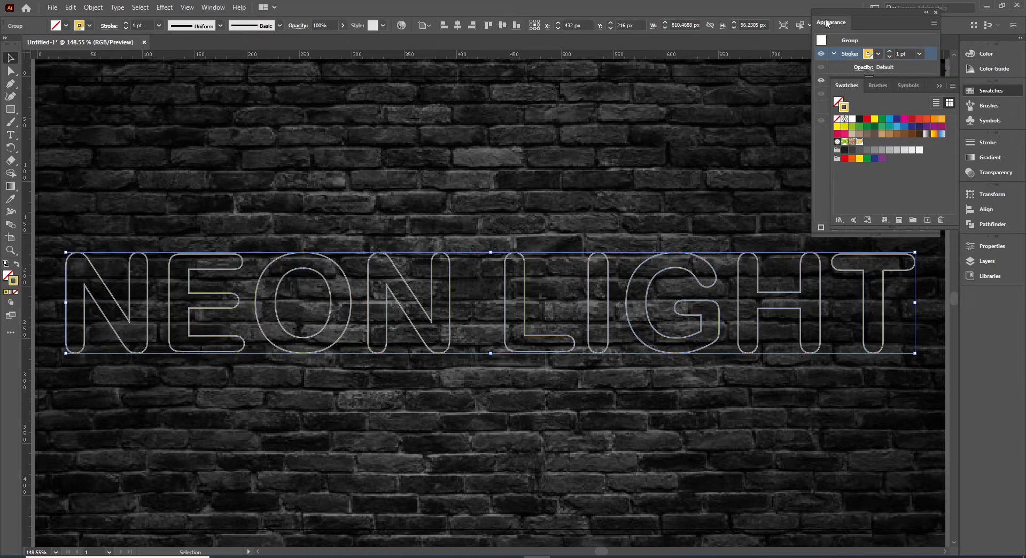
pyautogui.moveTo(842, 22); pyautogui.dragTo(376, 4)
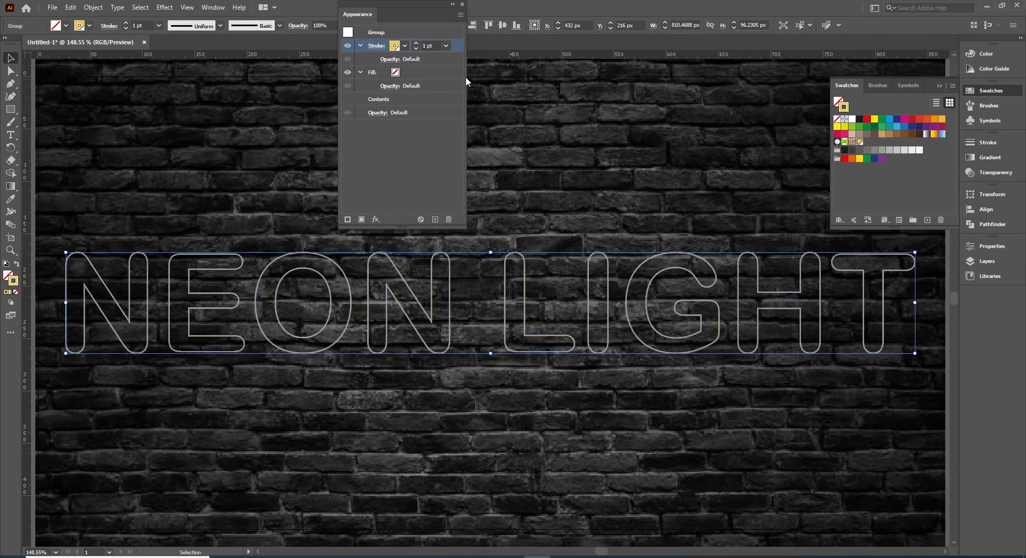
pyautogui.click(404, 47)
pyautogui.click(405, 47)
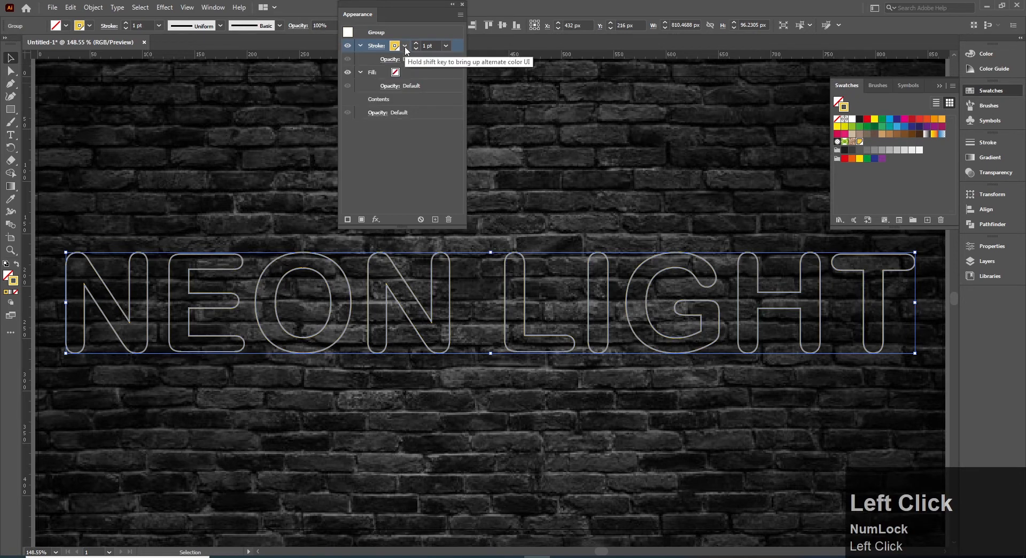
pyautogui.click(417, 45)
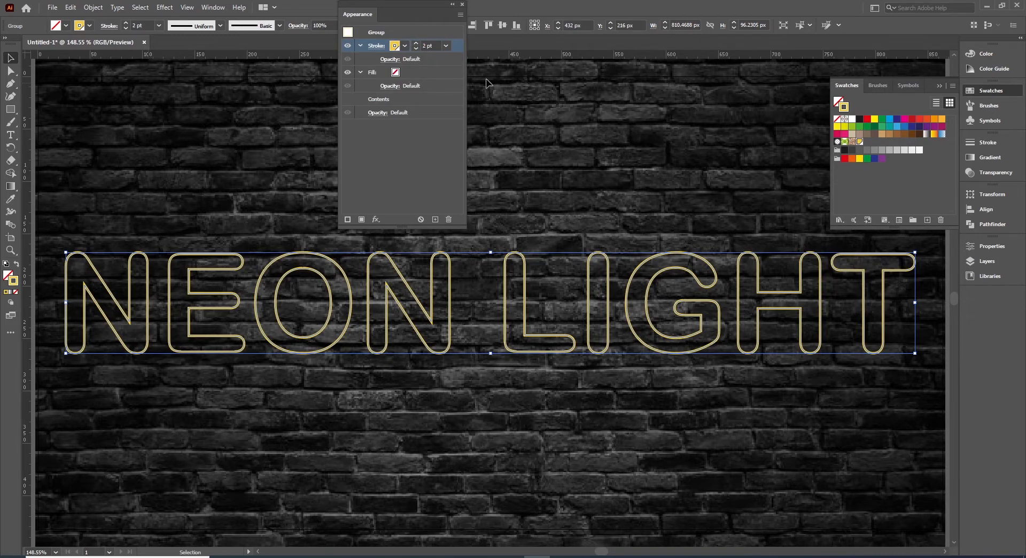
# Reduce the tint of the lettering's yellow stroke colour to 10%.
pyautogui.click(992, 52)
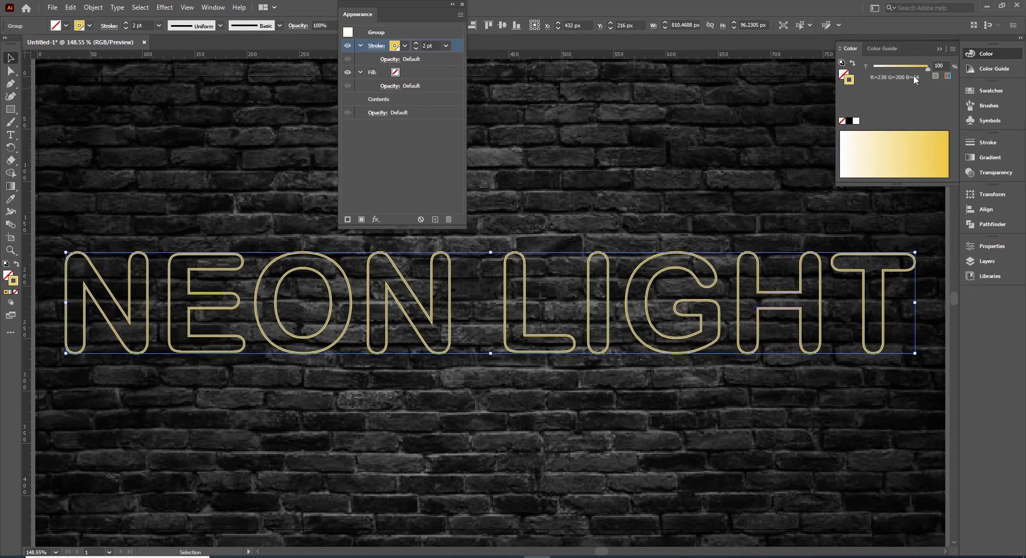
pyautogui.moveTo(902, 72); pyautogui.dragTo(893, 70)
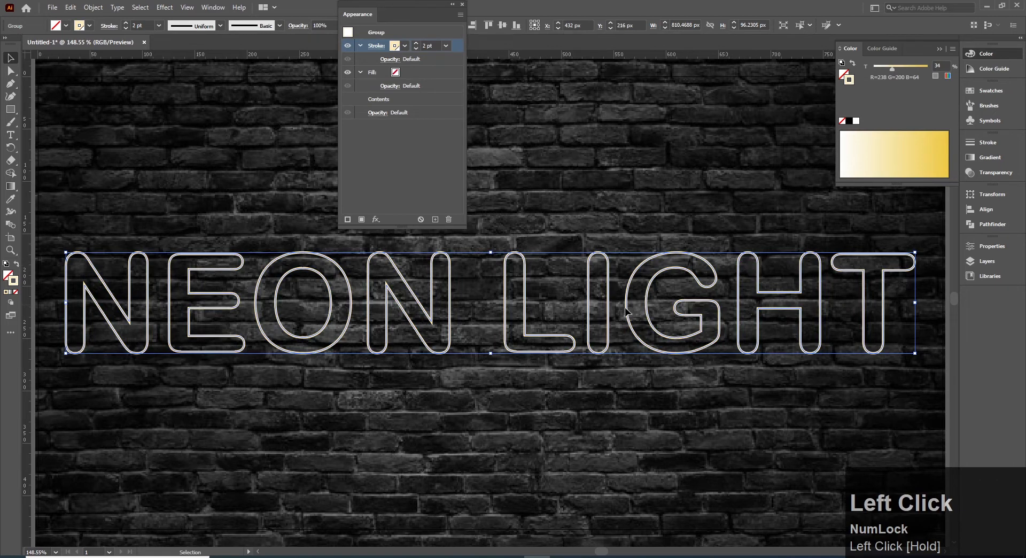
pyautogui.click(943, 64)
pyautogui.write('10')
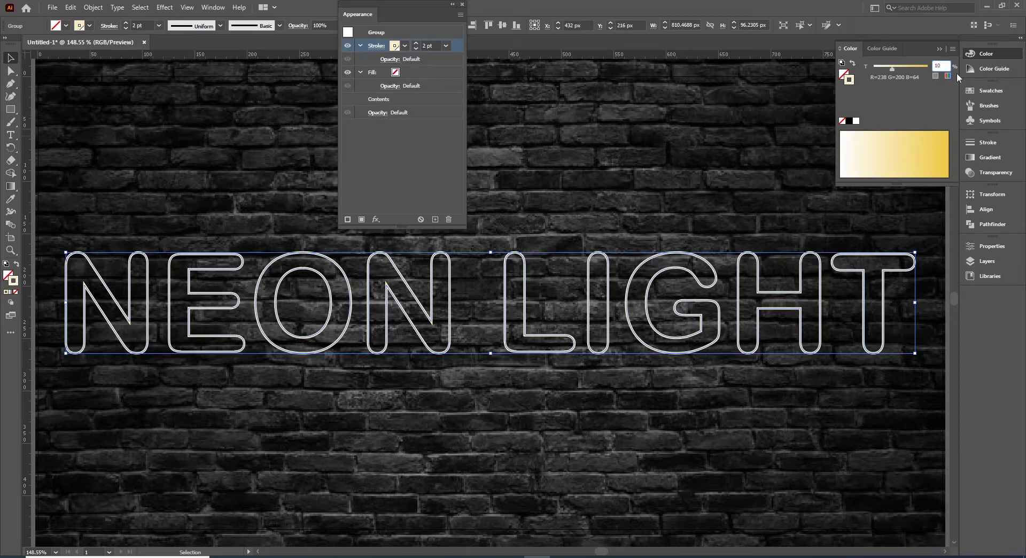
pyautogui.press('Return')
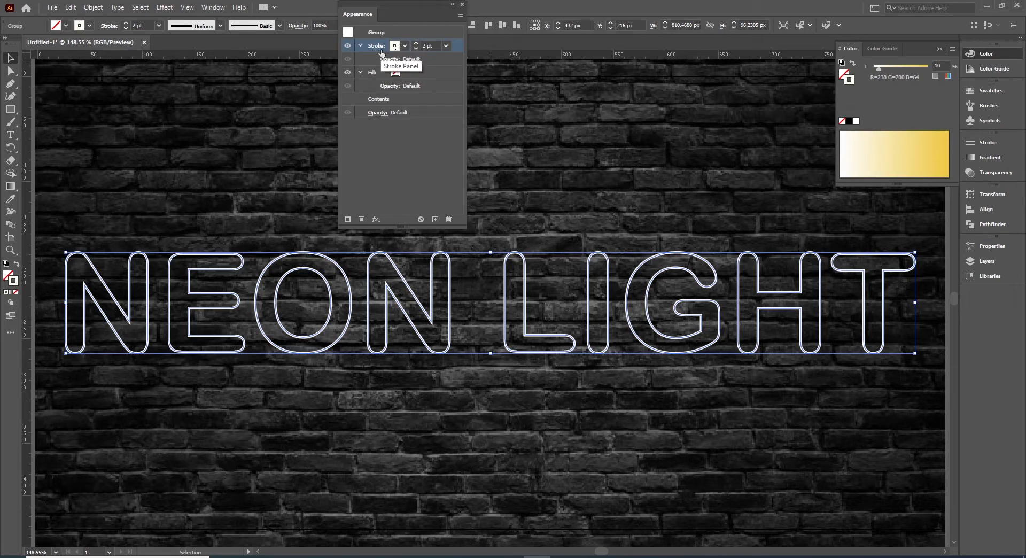
# Add a new stroke to the lettering's appearance and duplicate it.
pyautogui.click(462, 19)
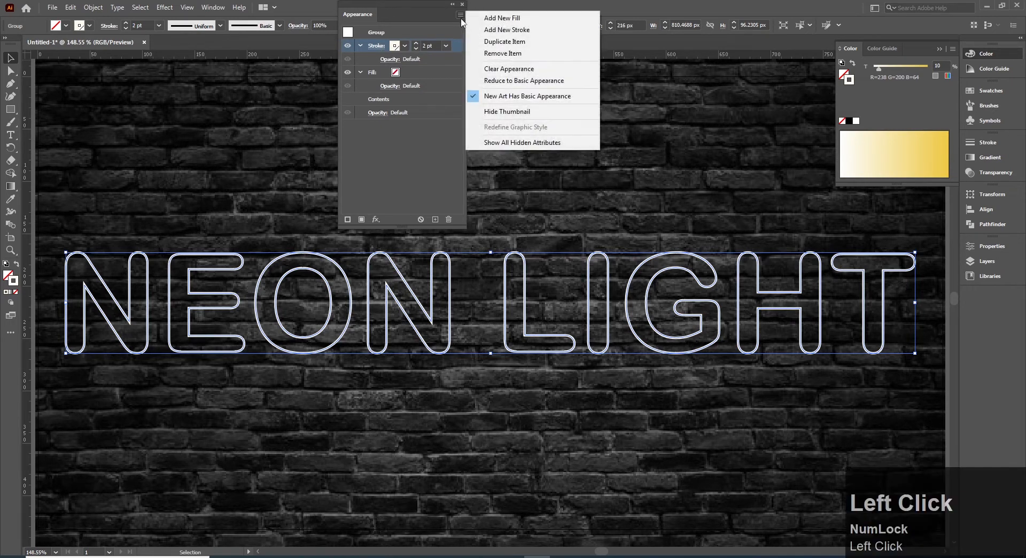
pyautogui.click(508, 30)
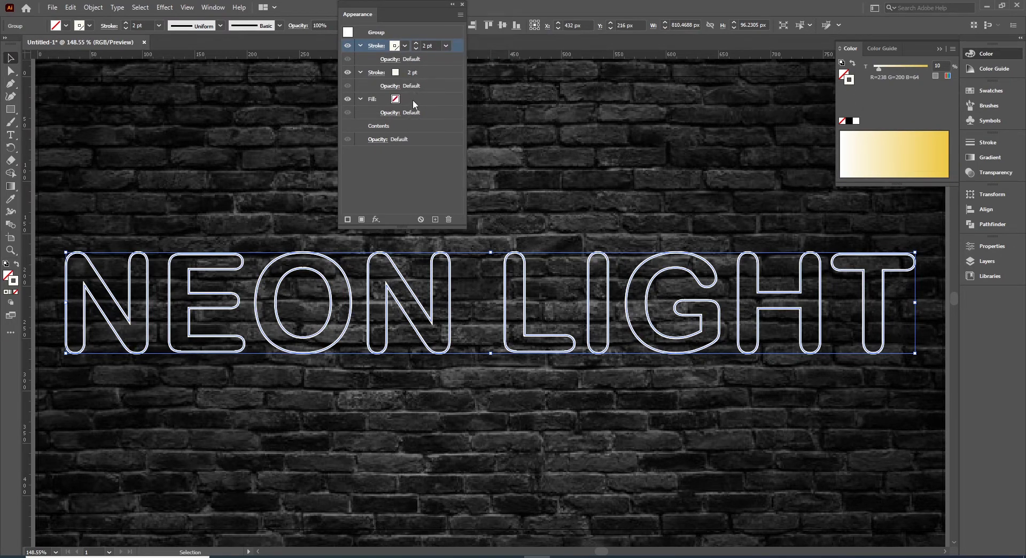
pyautogui.click(460, 15)
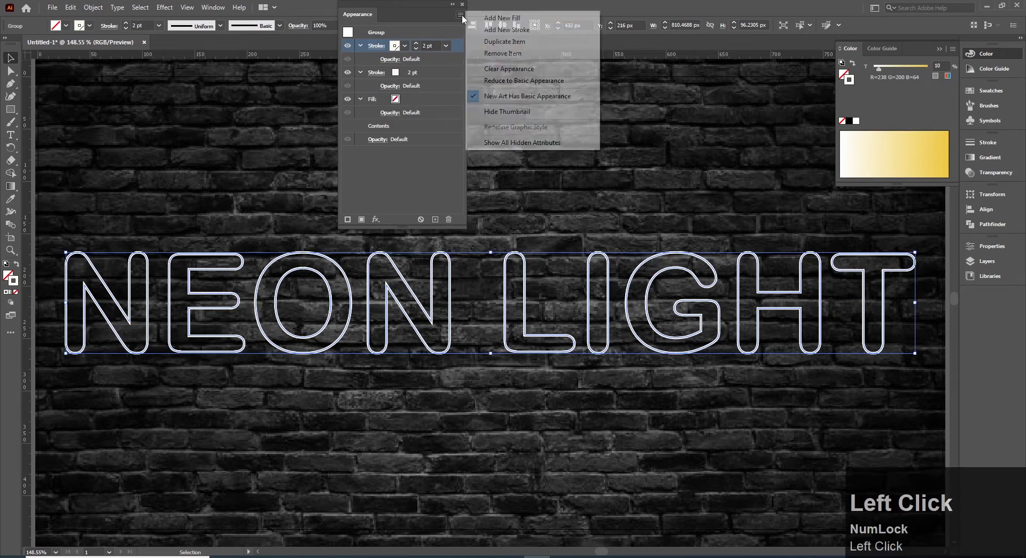
pyautogui.click(488, 43)
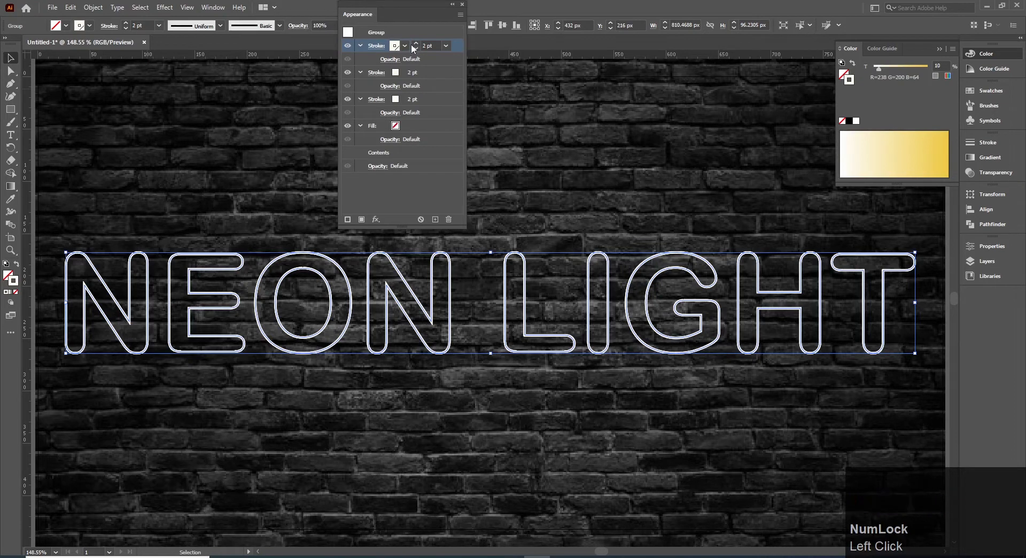
# Set the middle stroke of the lettering to 4 pt weight and 80% opacity.
pyautogui.click(432, 73)
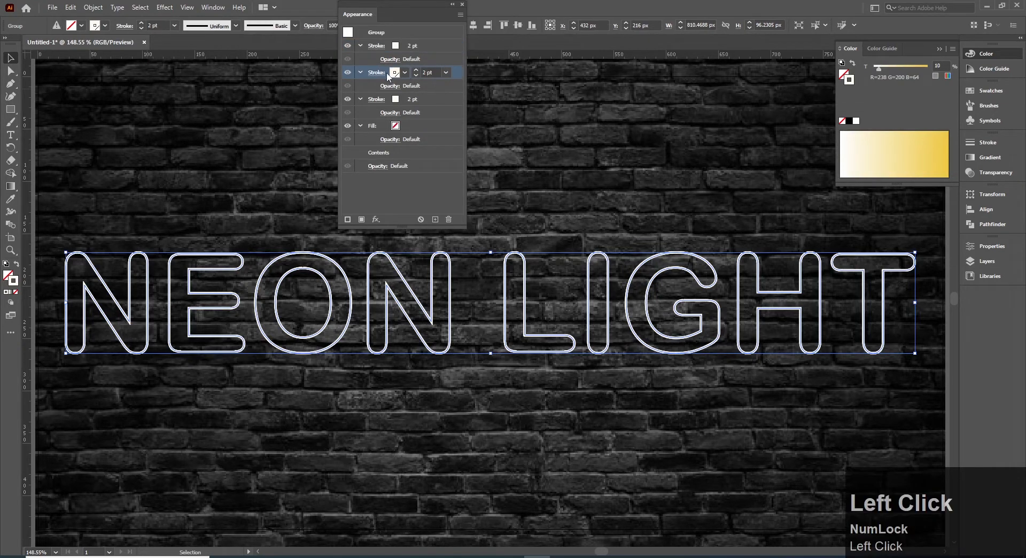
pyautogui.click(417, 70)
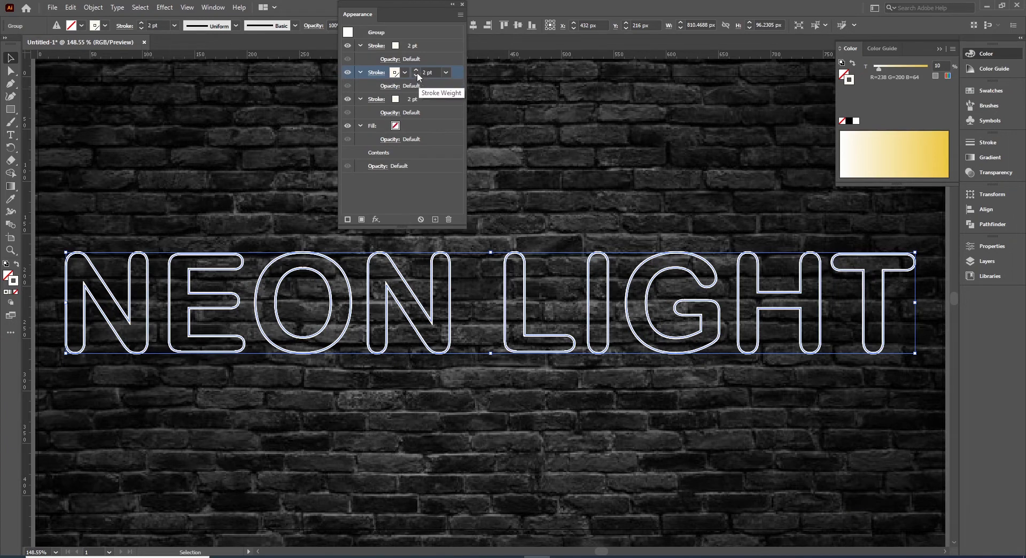
pyautogui.click(446, 72)
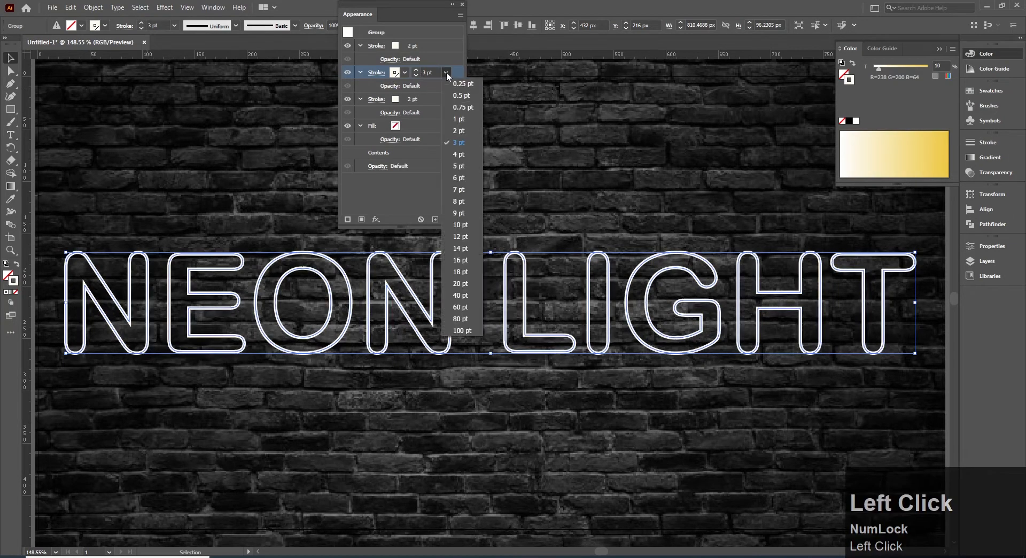
pyautogui.click(459, 154)
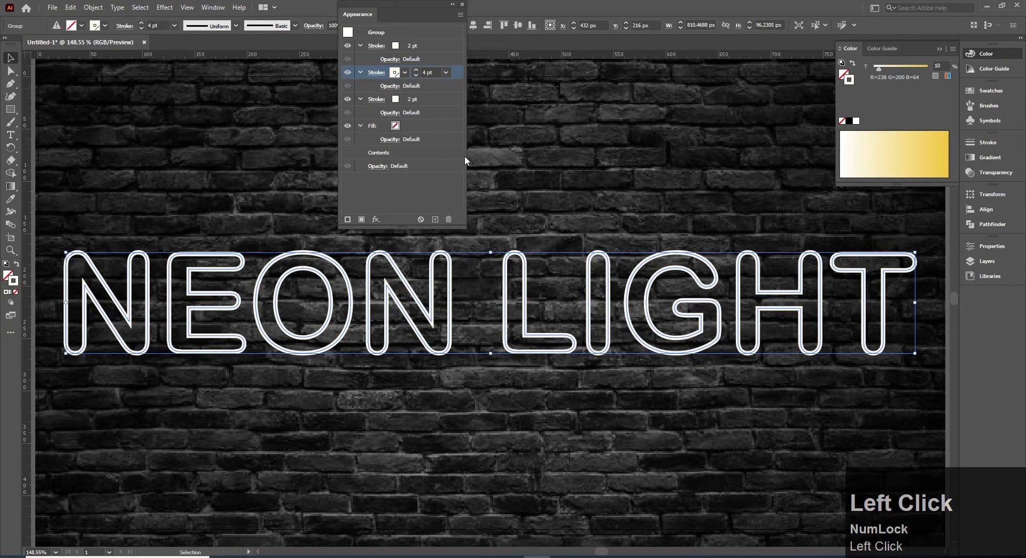
pyautogui.click(392, 87)
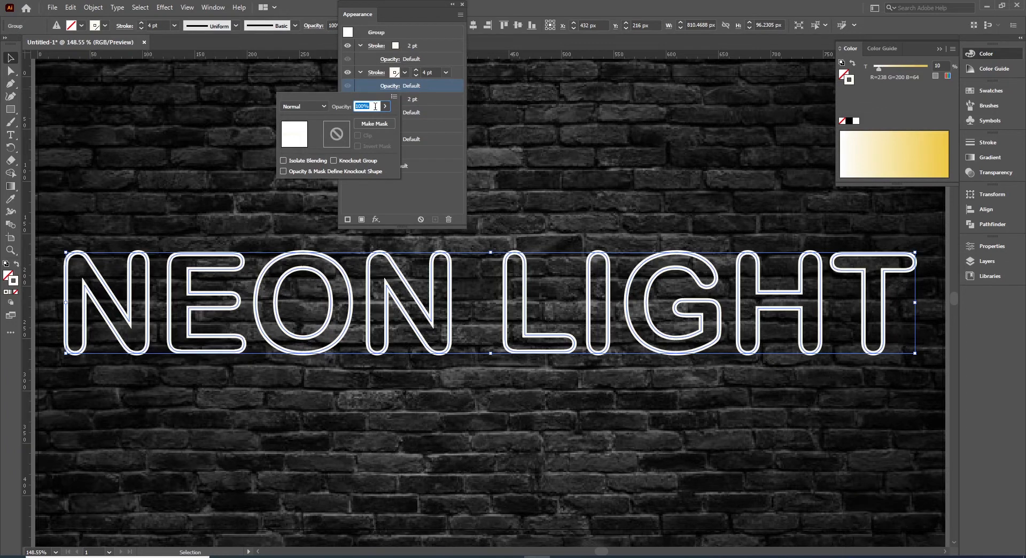
pyautogui.write('80')
pyautogui.press('Return')
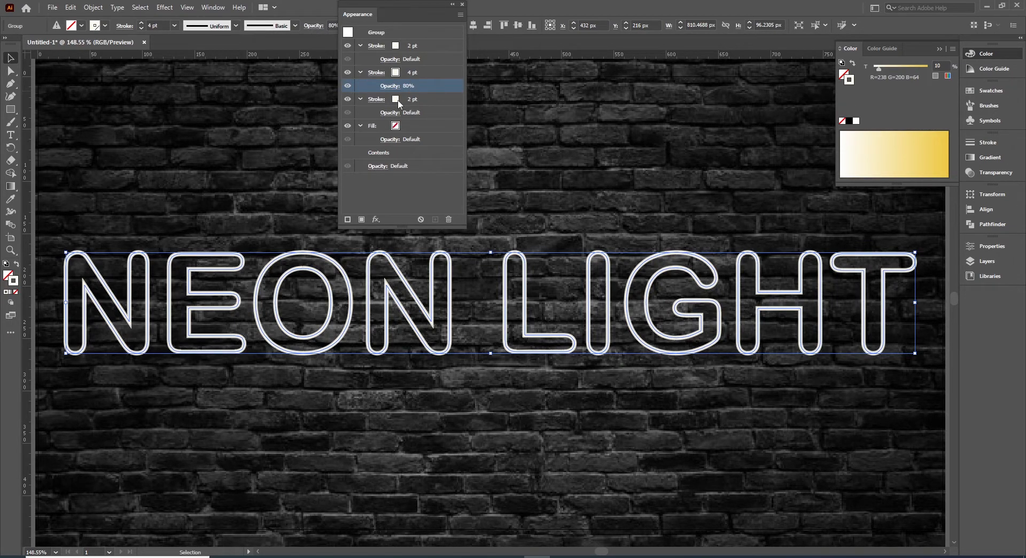
# Set the lowest stroke of the lettering to 6 pt weight and 60% opacity.
pyautogui.click(421, 100)
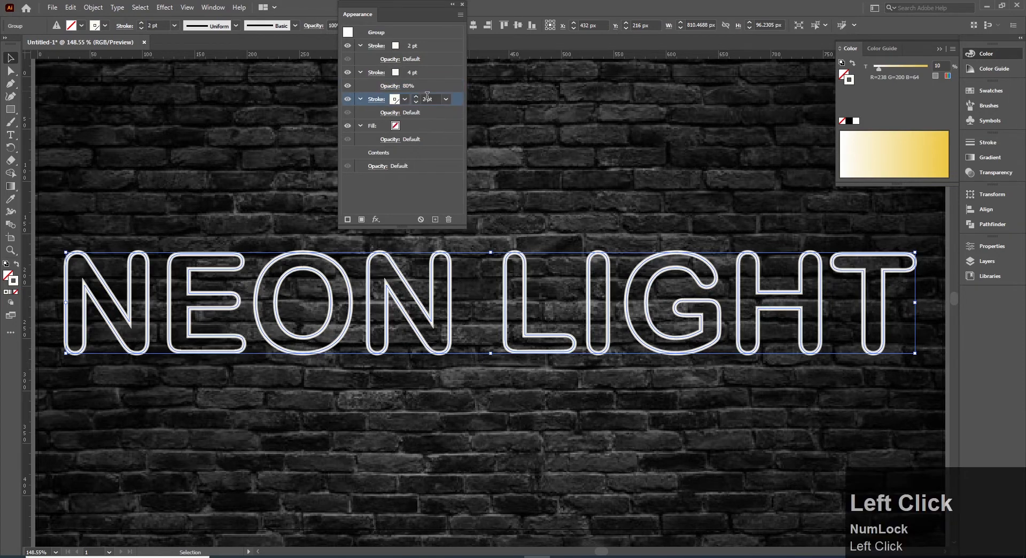
pyautogui.click(445, 99)
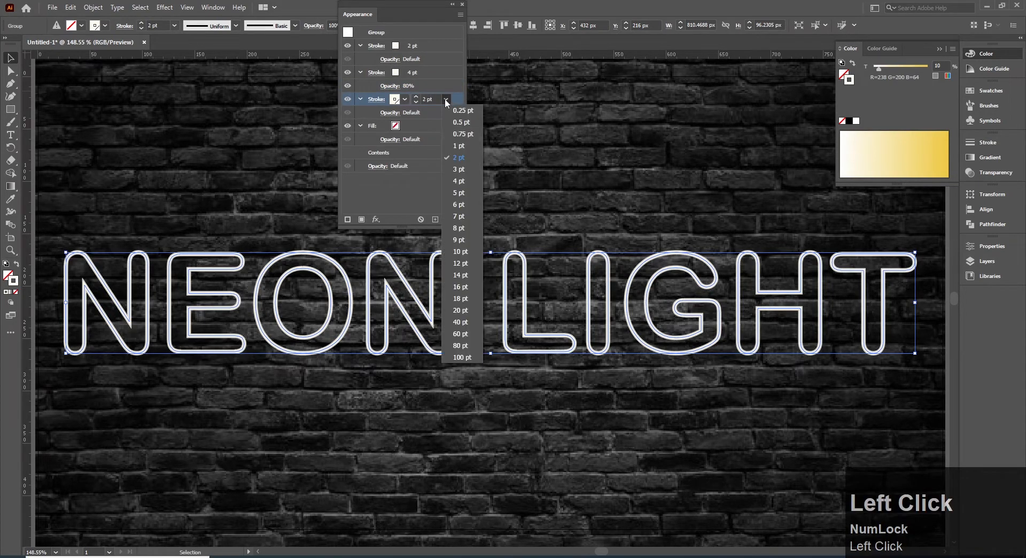
pyautogui.click(459, 204)
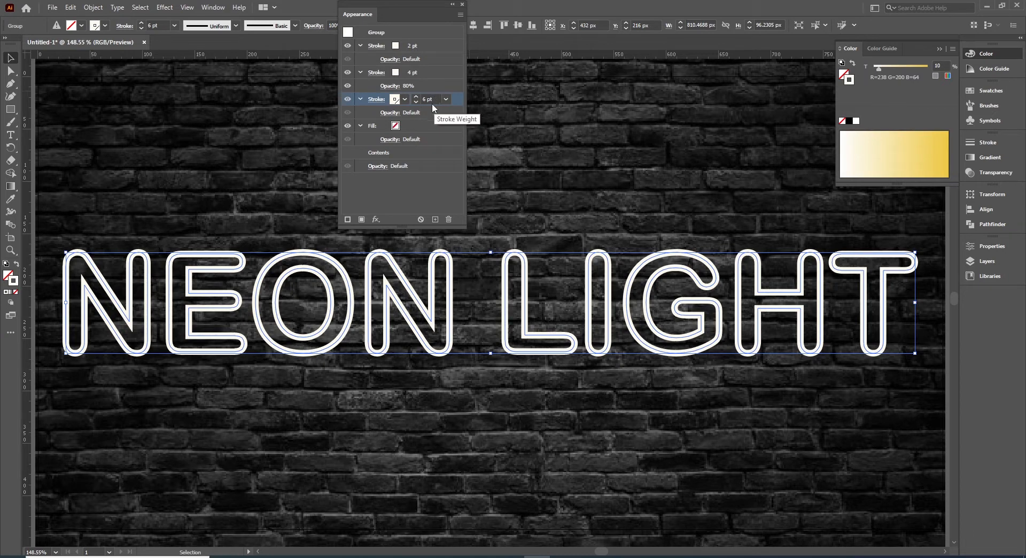
pyautogui.click(390, 113)
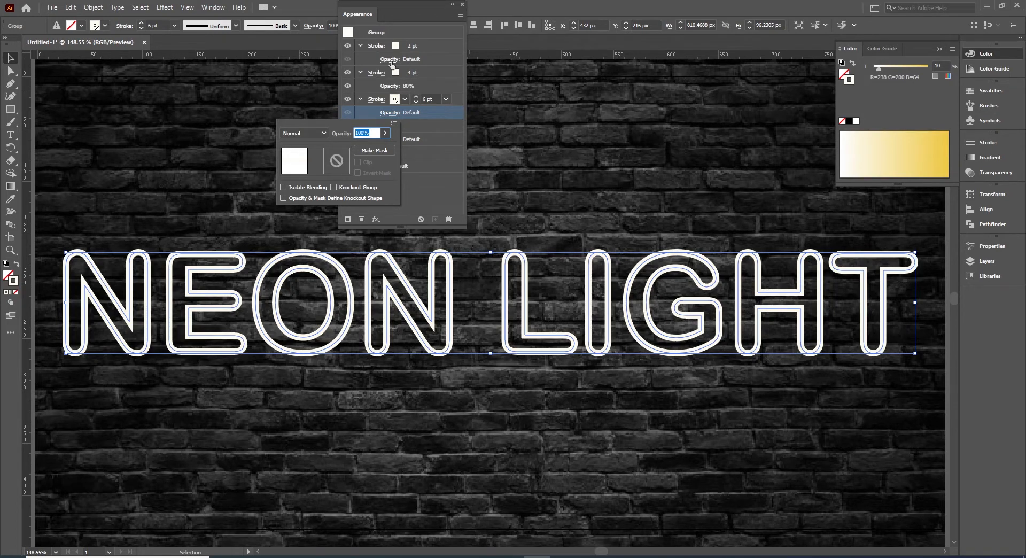
pyautogui.write('60')
pyautogui.press('Return')
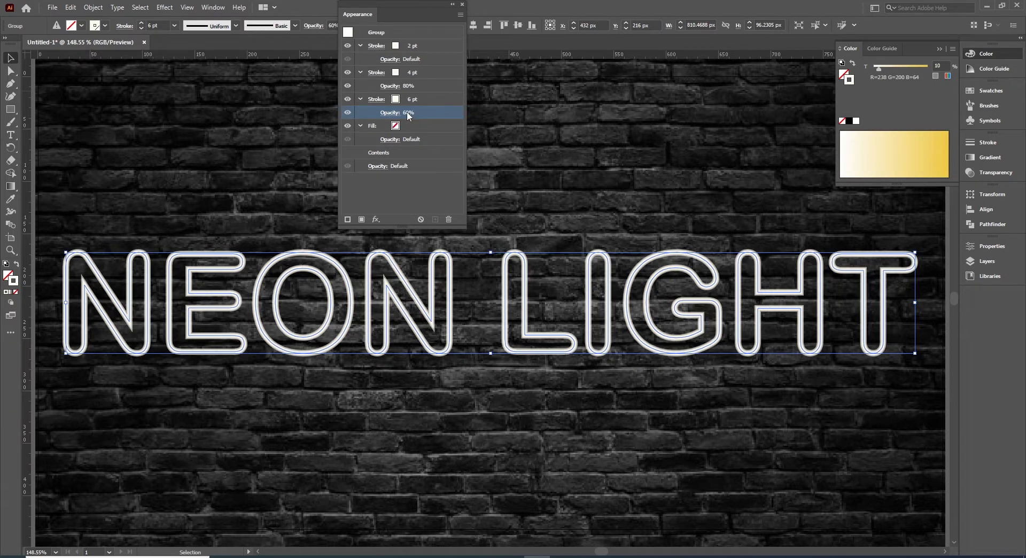
# Set the tint of the lettering's 4 pt stroke colour to 30%.
pyautogui.click(426, 46)
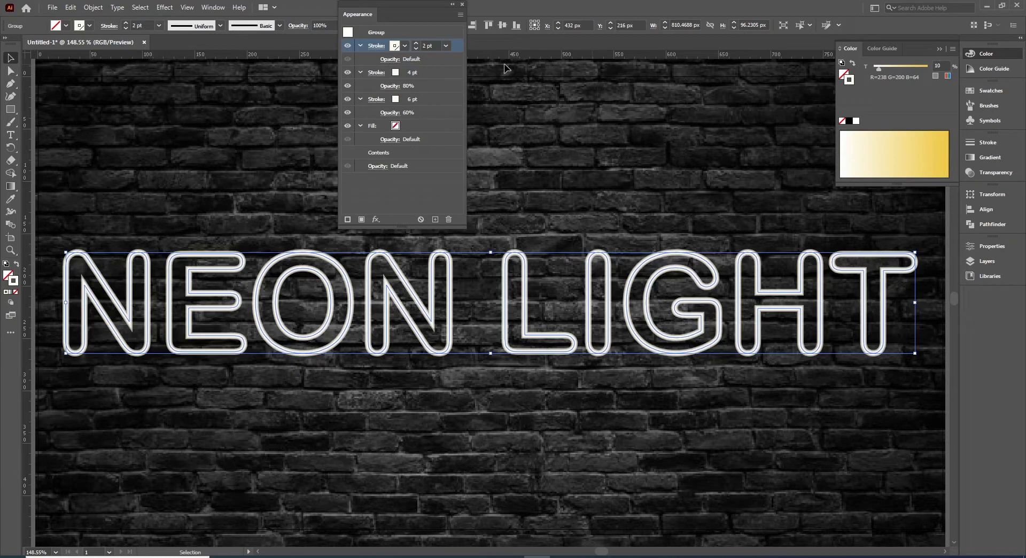
pyautogui.click(460, 72)
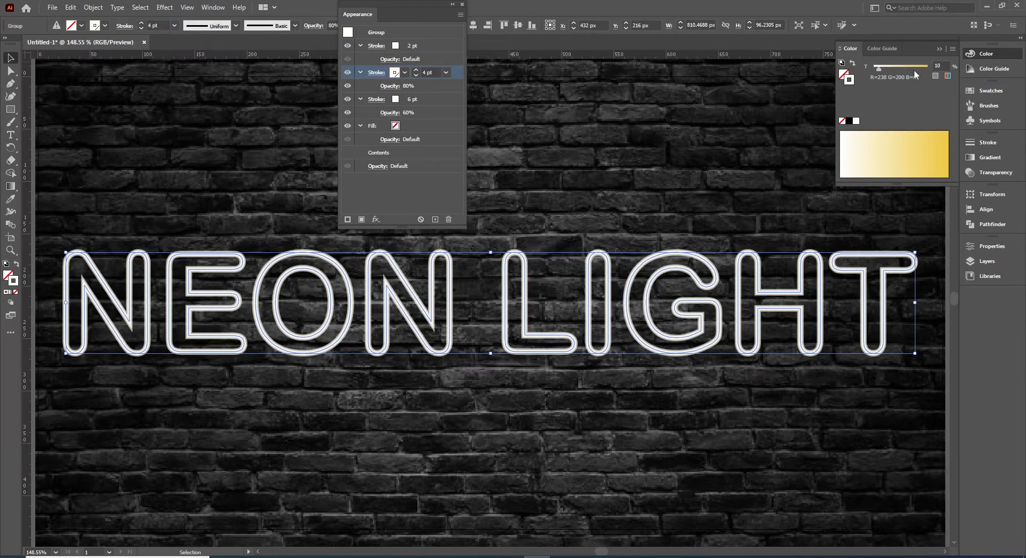
pyautogui.moveTo(943, 65); pyautogui.dragTo(878, 119)
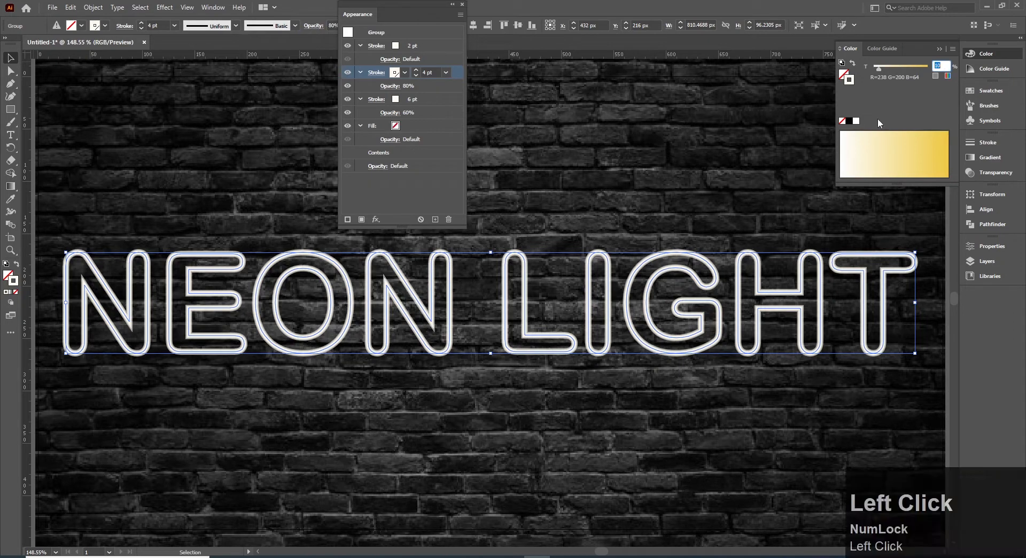
pyautogui.write('30')
pyautogui.press('Return')
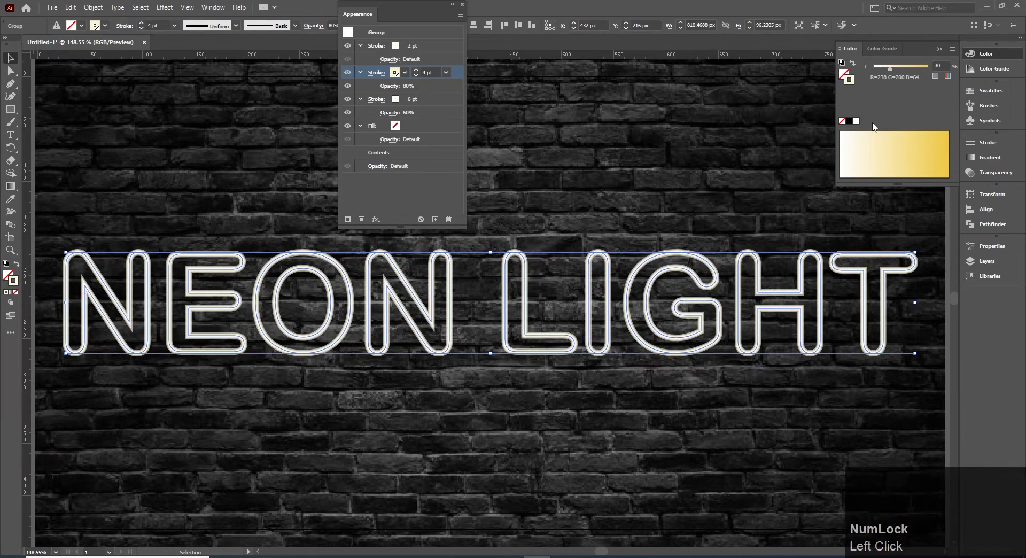
# Set the tint of the lettering's 6 pt stroke colour to 60%.
pyautogui.click(426, 99)
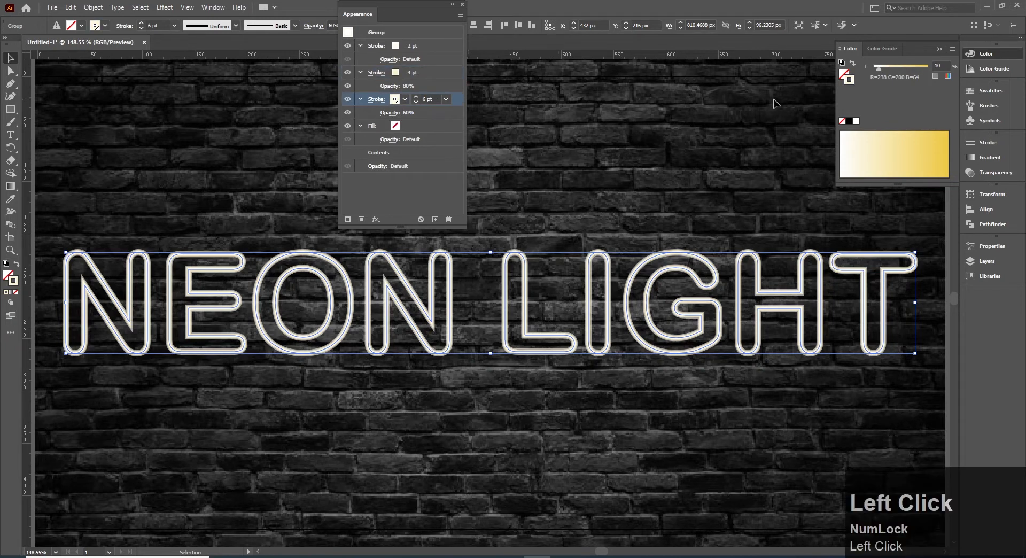
pyautogui.click(933, 63)
pyautogui.write('60')
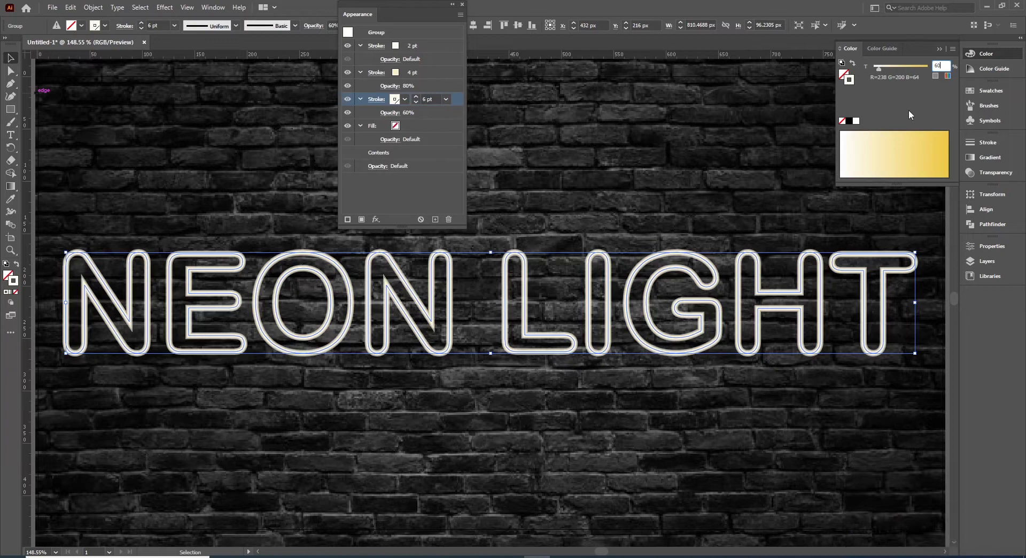
pyautogui.press('Return')
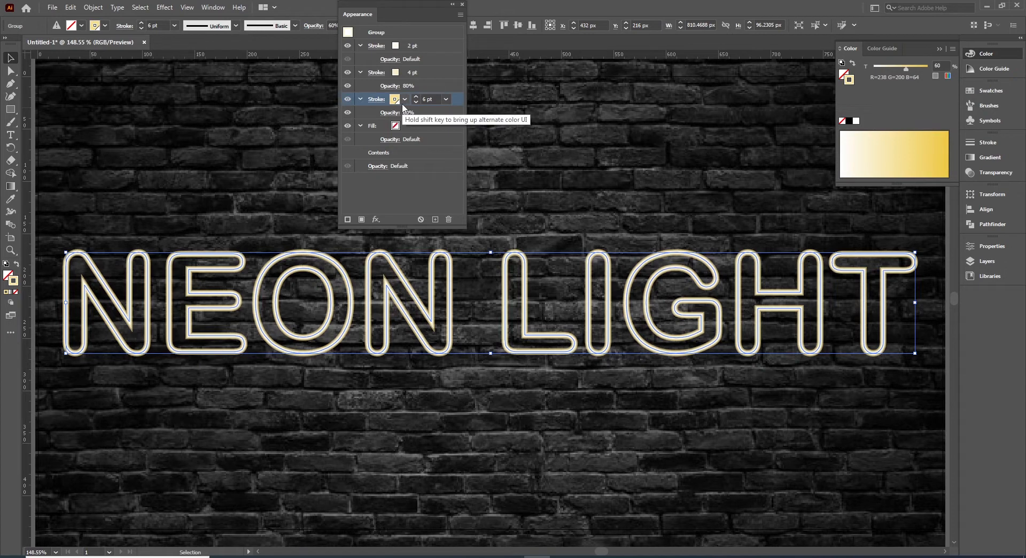
# Duplicate the lettering's 6 pt stroke and set the lower copy's opacity to 100%.
pyautogui.click(460, 14)
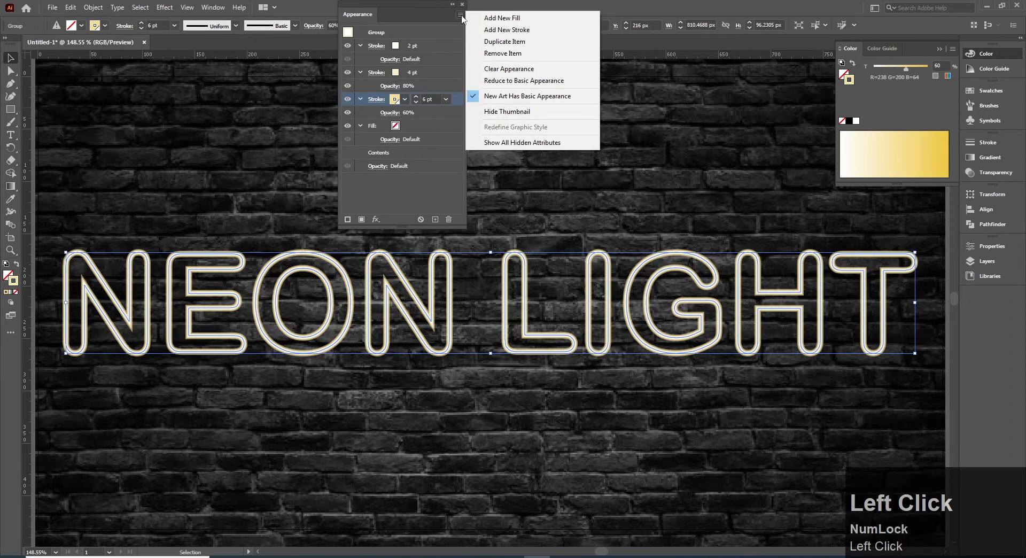
pyautogui.click(508, 43)
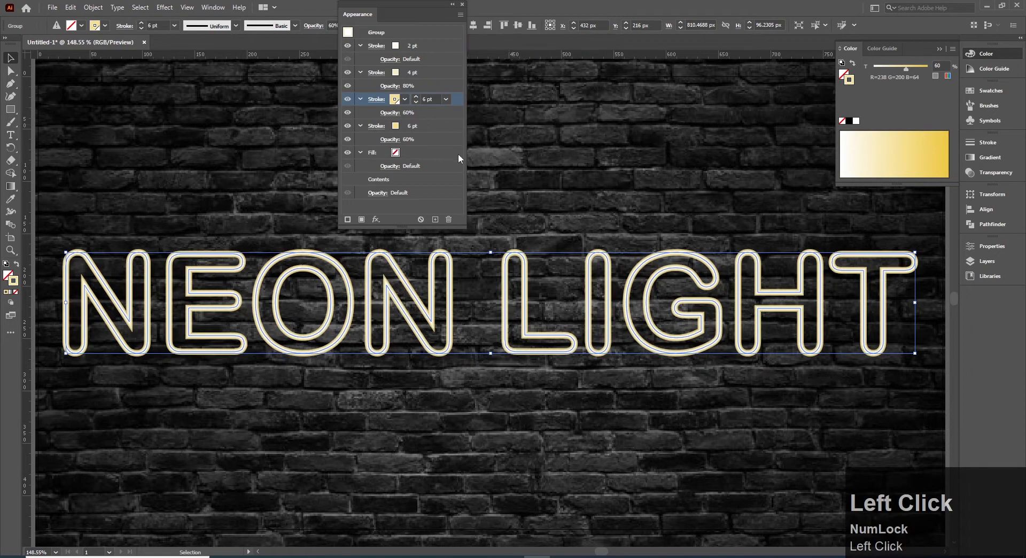
pyautogui.click(449, 125)
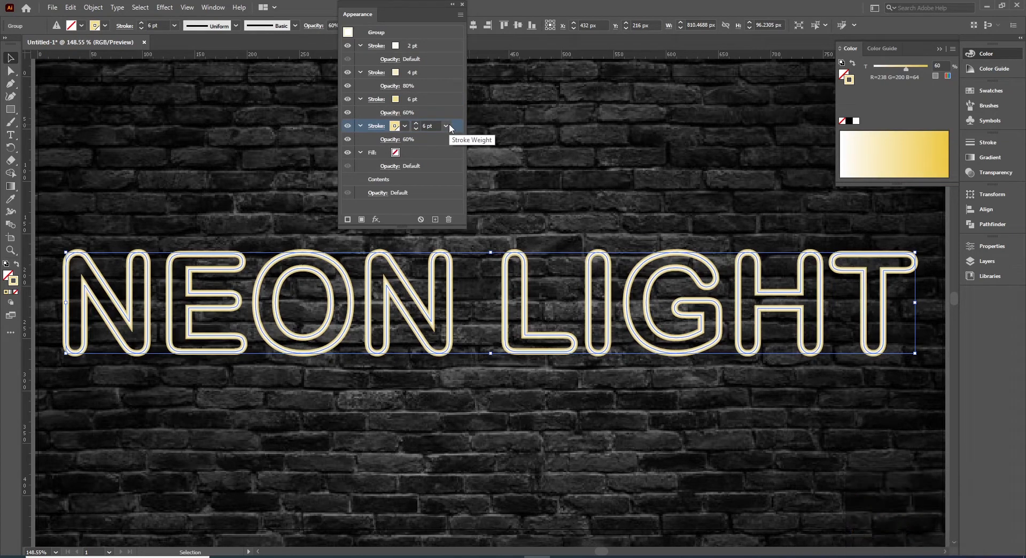
pyautogui.click(398, 140)
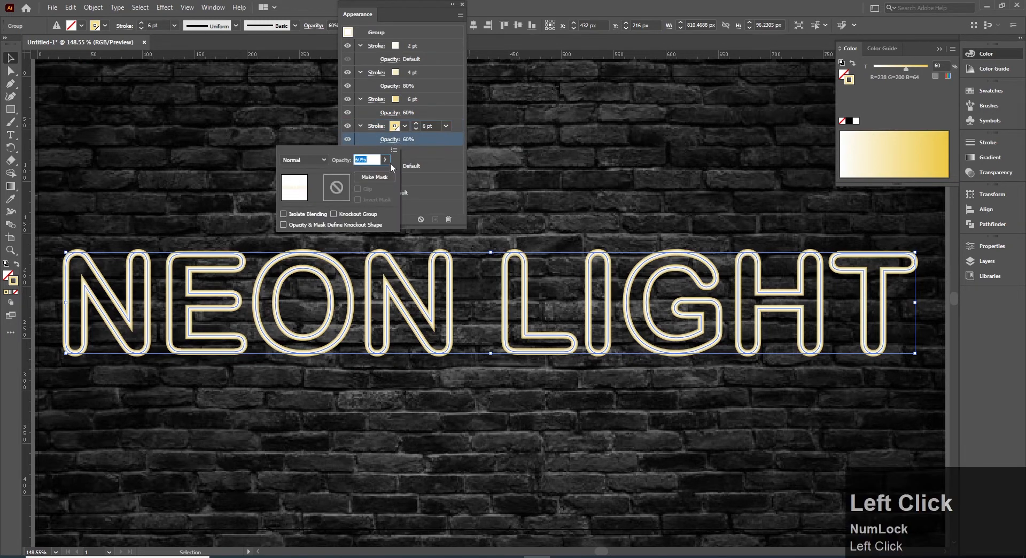
pyautogui.click(385, 159)
pyautogui.moveTo(373, 172); pyautogui.dragTo(386, 172)
pyautogui.write('100')
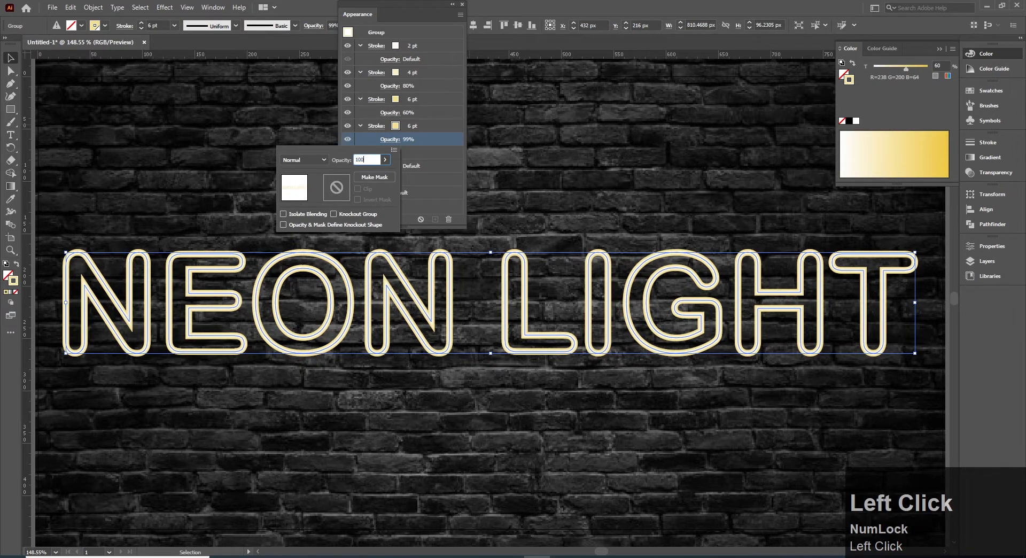
pyautogui.press('Return')
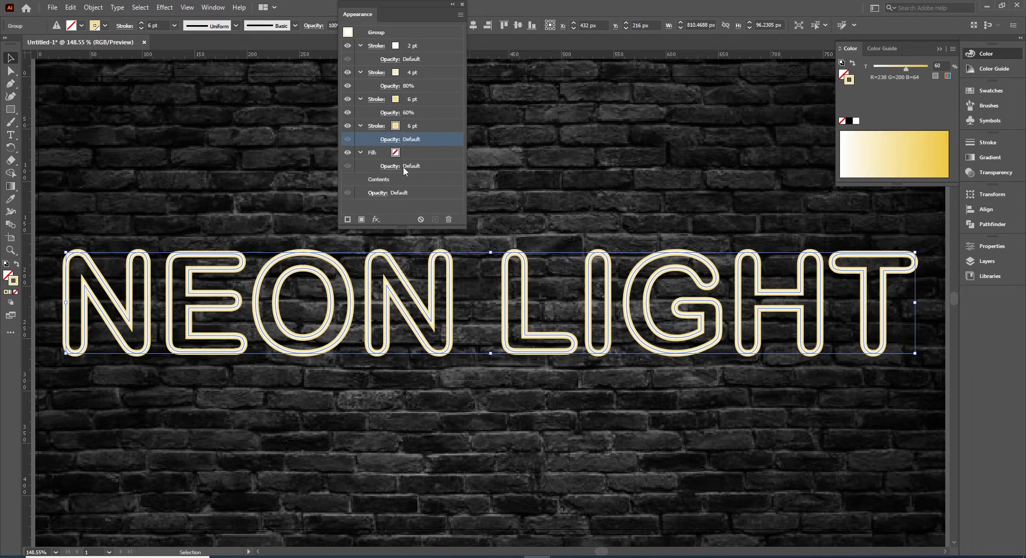
# Change the blending mode of the lettering's lowest stroke to Screen.
pyautogui.click(393, 139)
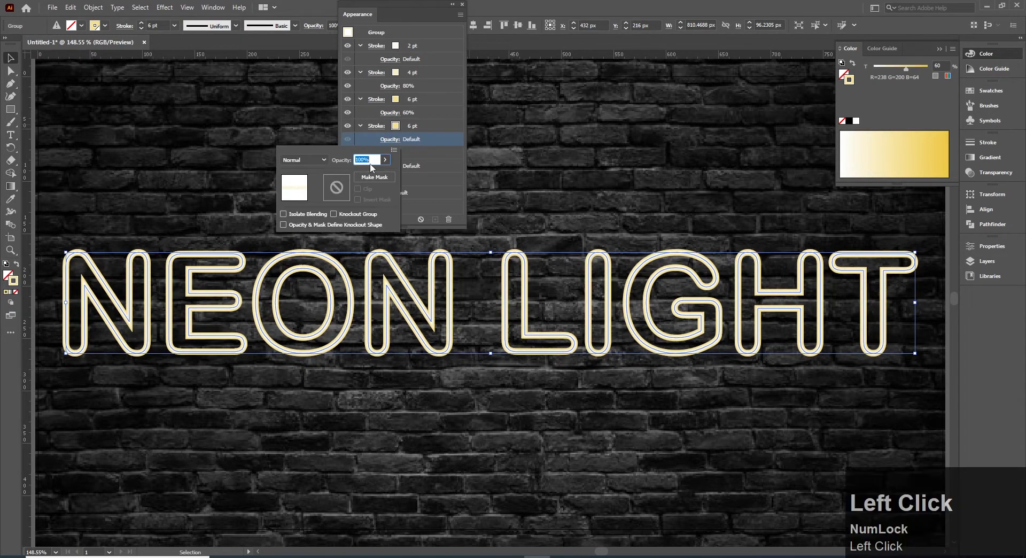
pyautogui.click(312, 161)
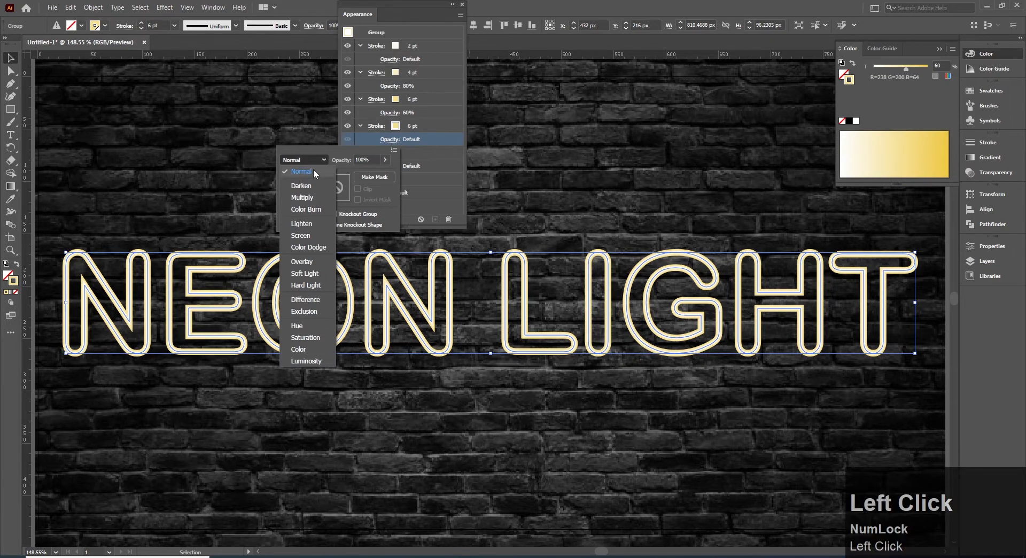
pyautogui.click(315, 235)
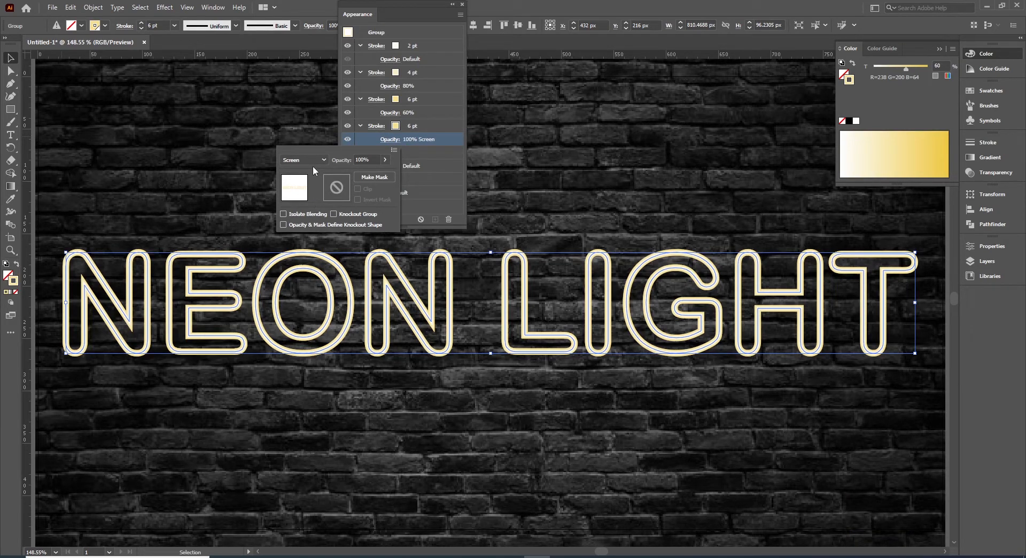
pyautogui.click(455, 139)
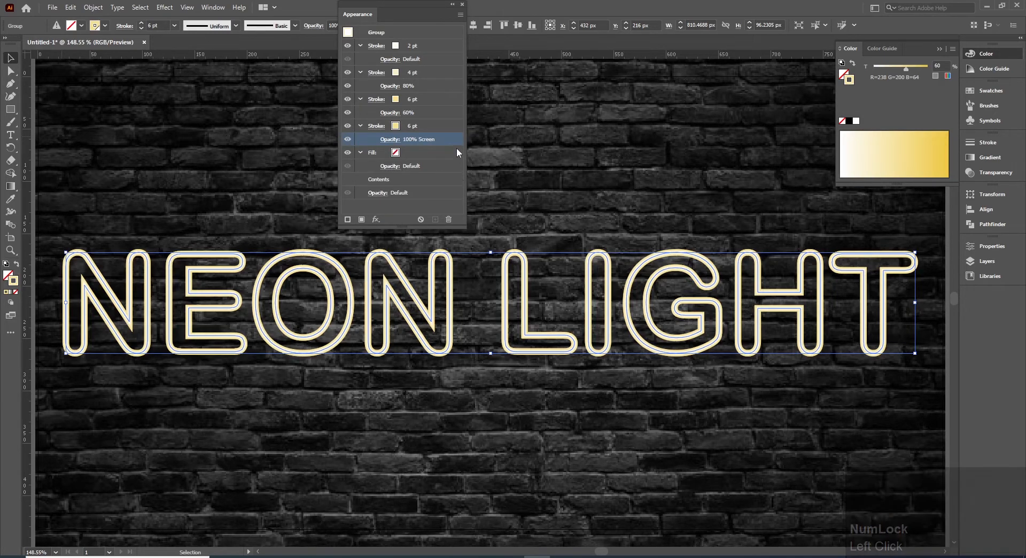
pyautogui.click(460, 16)
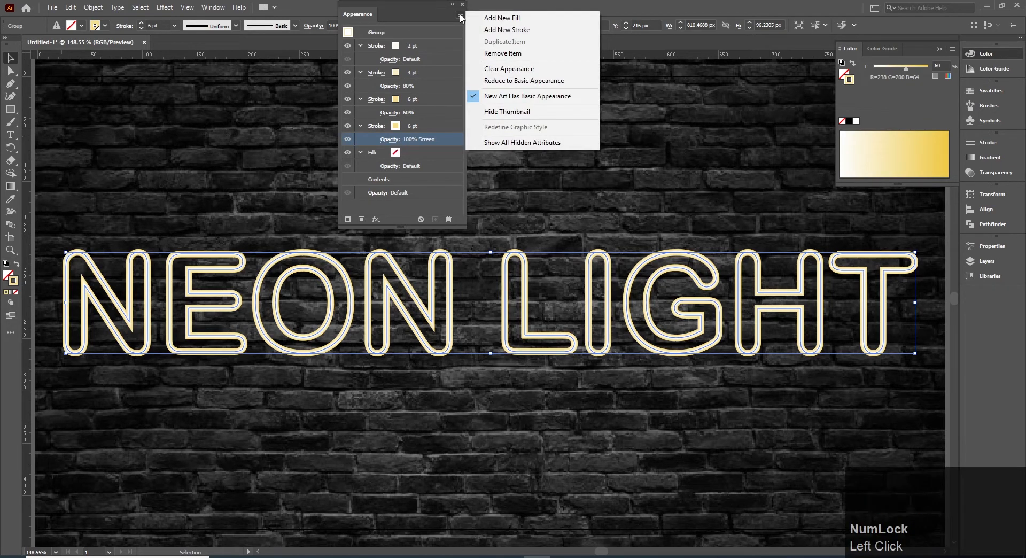
pyautogui.click(441, 134)
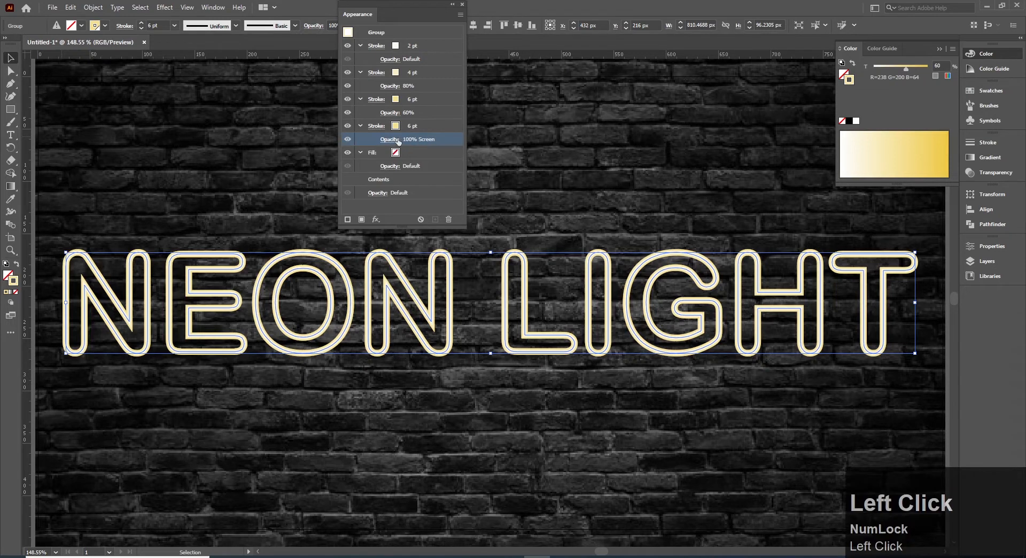
pyautogui.click(461, 14)
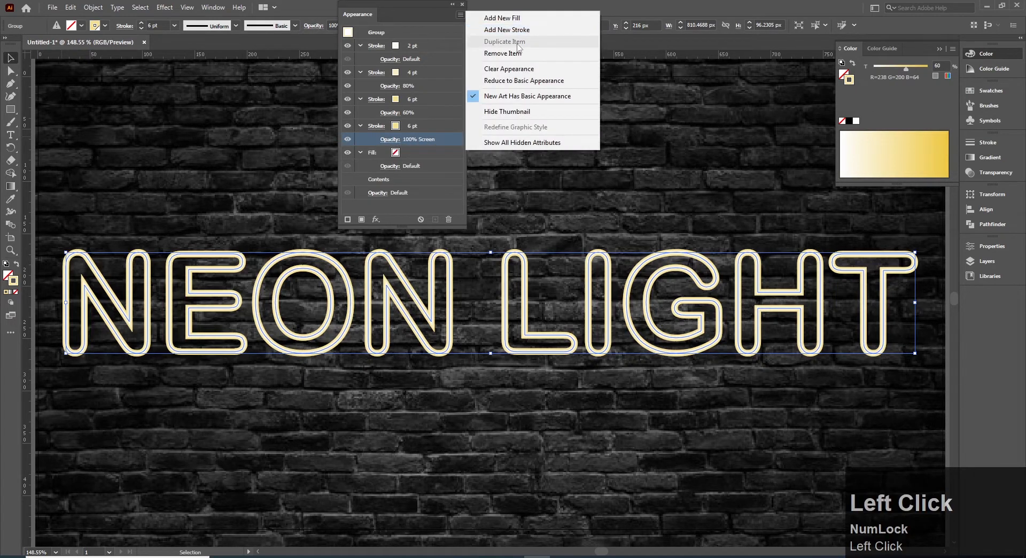
pyautogui.click(451, 142)
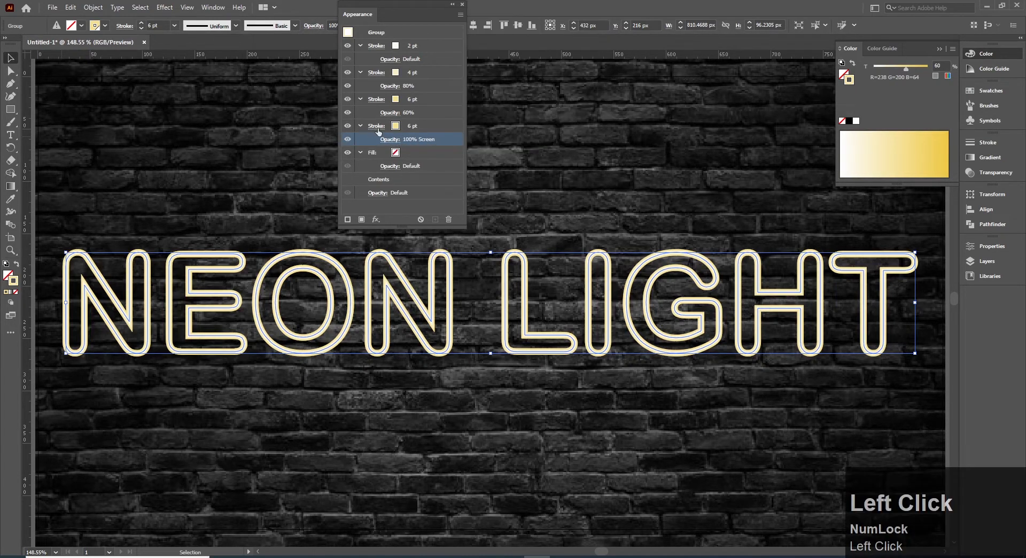
# Set the weight of the lettering's lowest stroke, the one blended with Screen, to 8 pt.
pyautogui.click(441, 124)
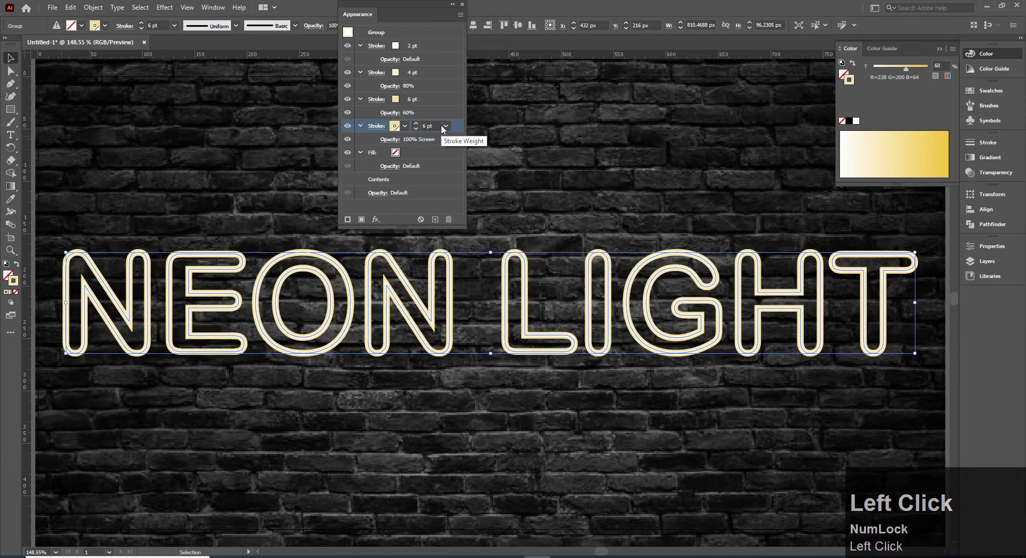
pyautogui.click(461, 15)
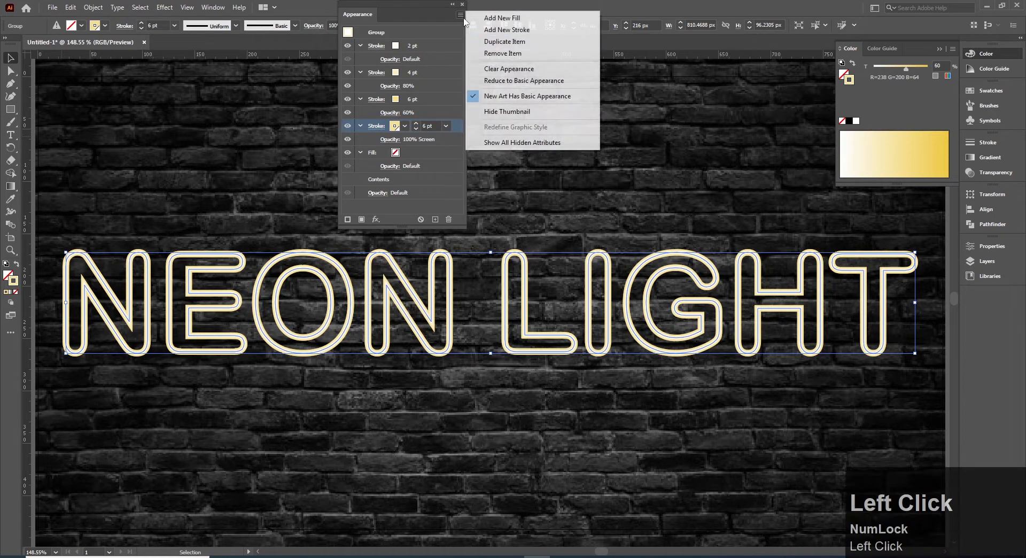
pyautogui.click(436, 126)
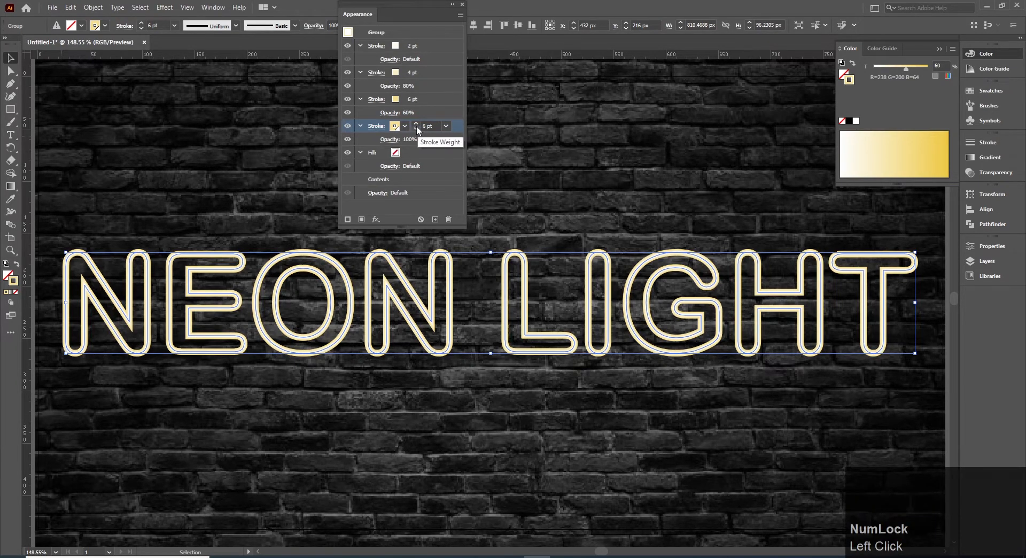
pyautogui.click(446, 127)
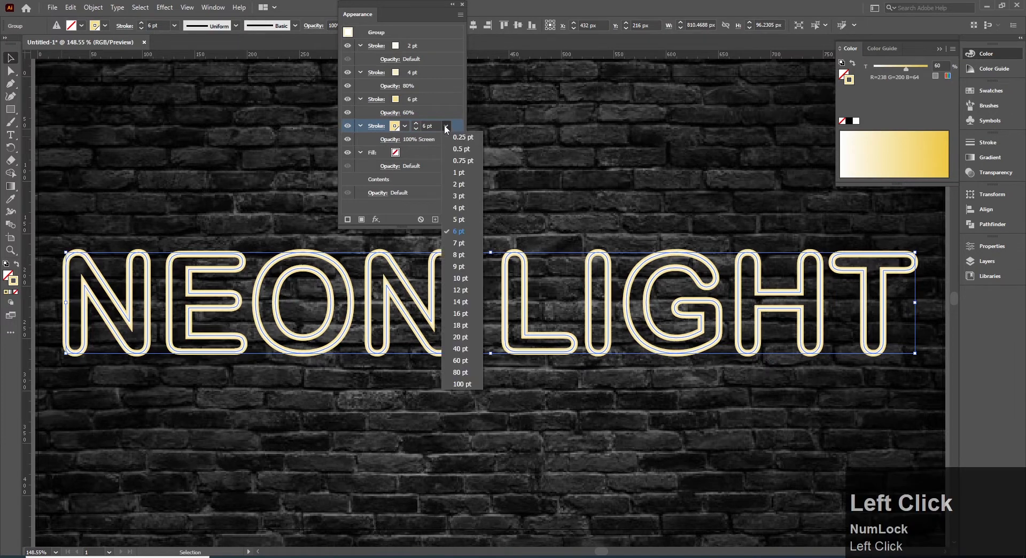
pyautogui.click(461, 255)
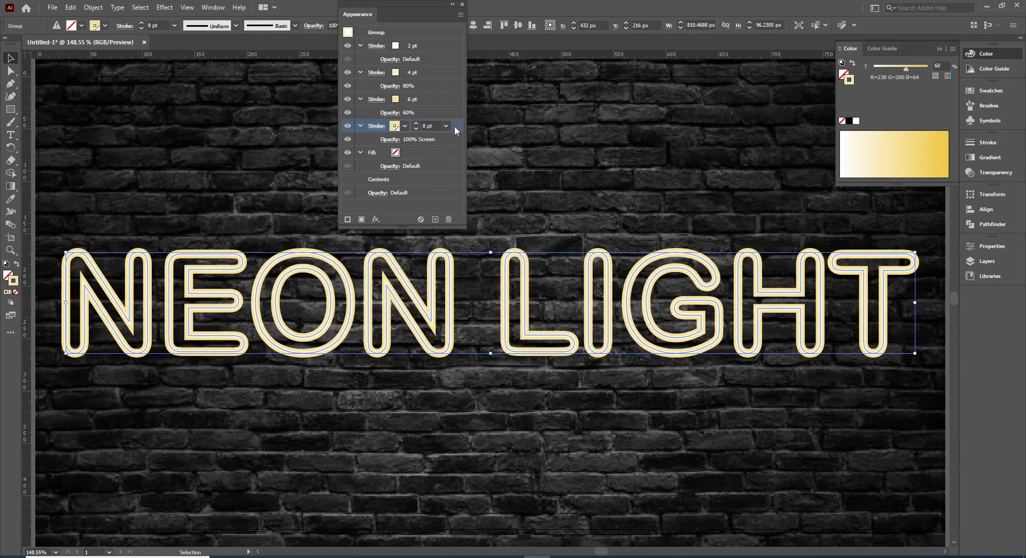
# Duplicate the lettering's 8 pt stroke and set the lower copy's colour tint to 100%.
pyautogui.click(460, 15)
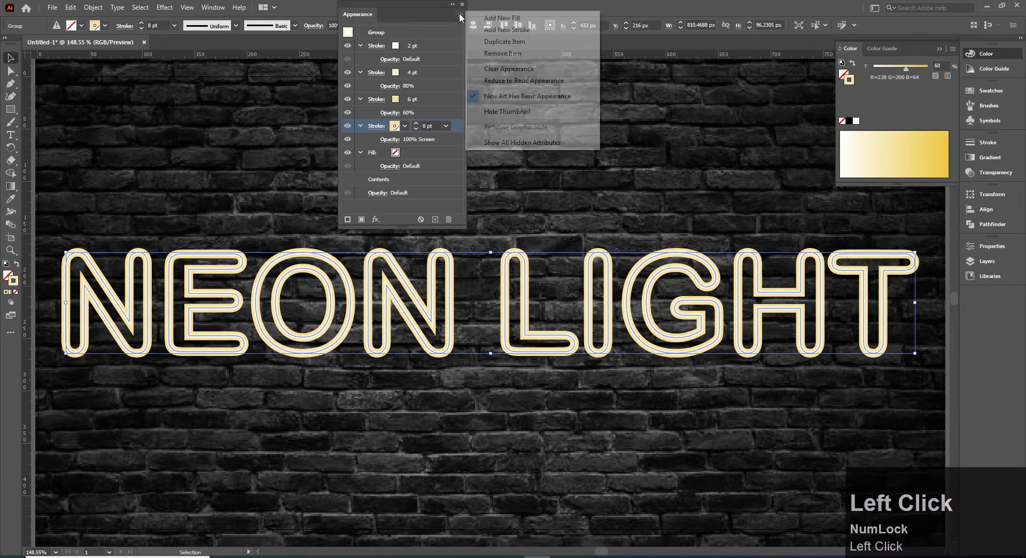
pyautogui.click(505, 41)
pyautogui.click(418, 154)
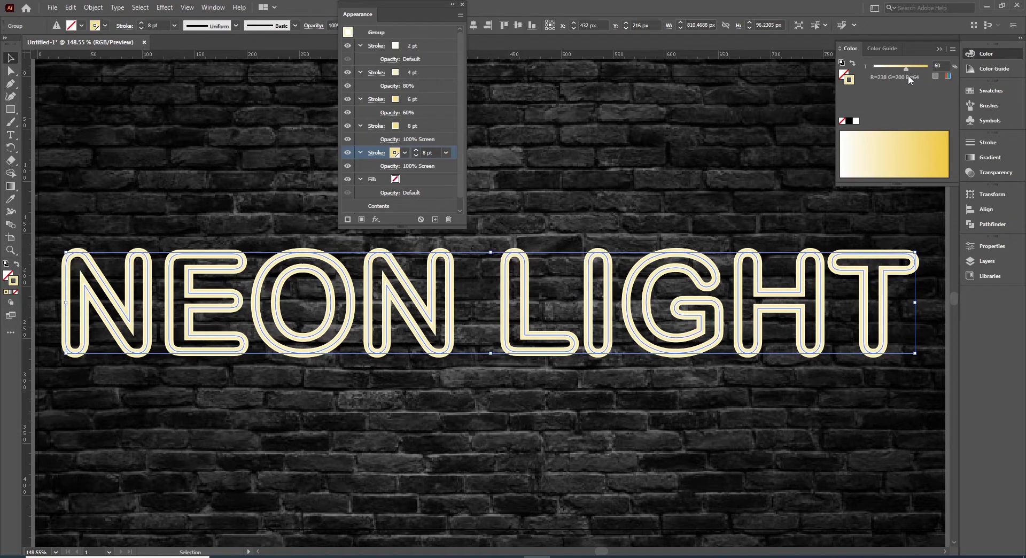
pyautogui.click(941, 66)
pyautogui.write('100')
pyautogui.press('Return')
# Change the blending mode of the lettering's lowest, full-tint stroke to Multiply.
pyautogui.click(389, 166)
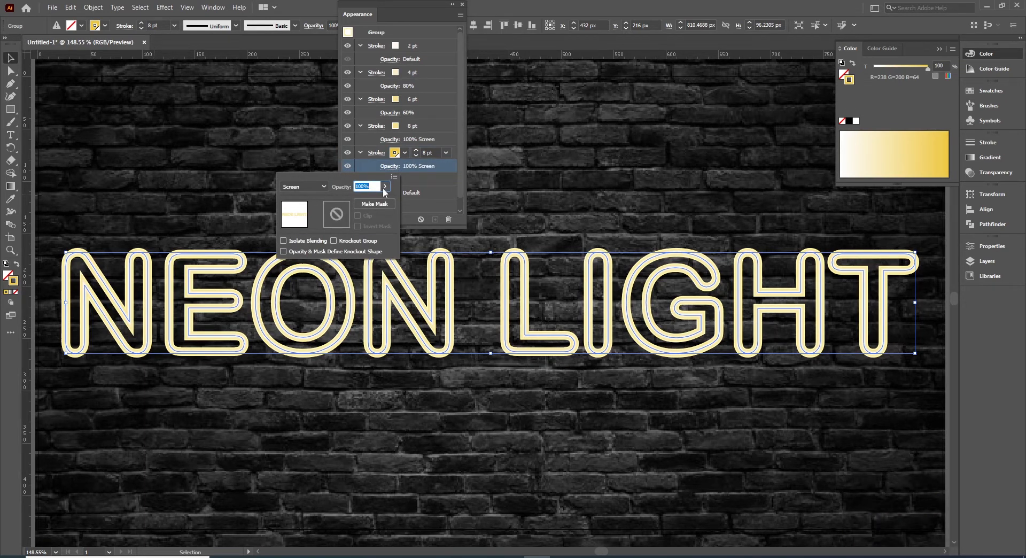
pyautogui.click(323, 186)
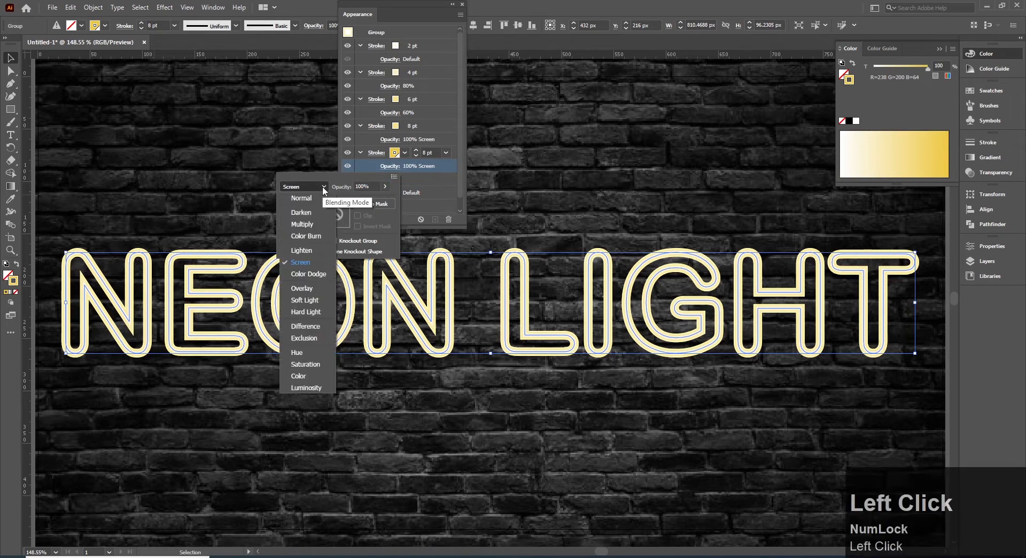
pyautogui.click(311, 225)
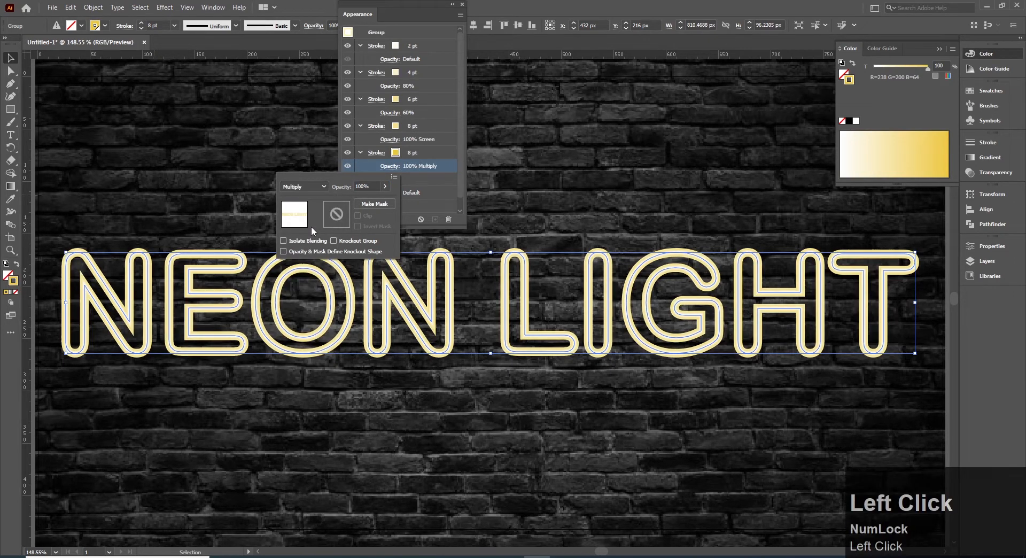
pyautogui.click(447, 168)
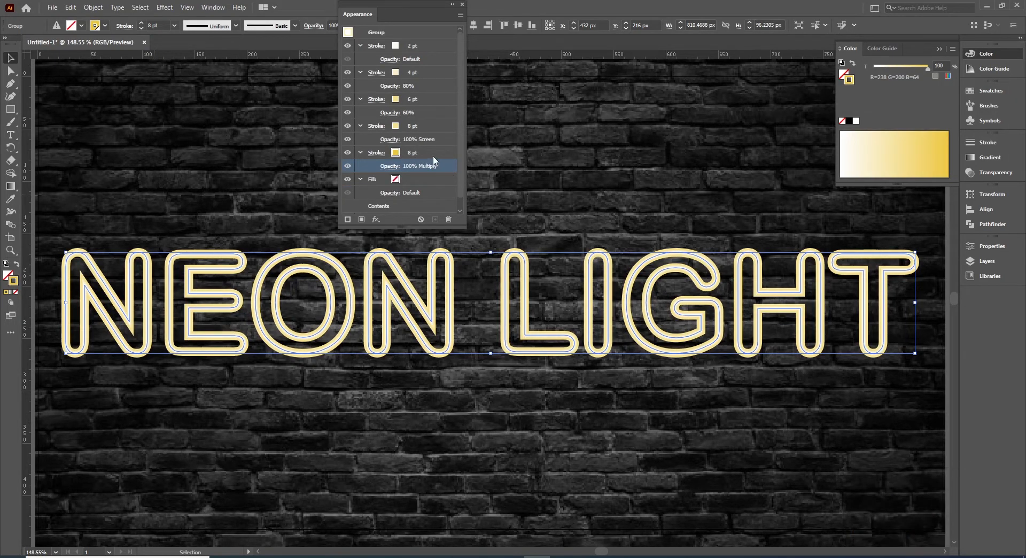
# Set the weight of the lettering's Multiply-blended stroke to 12 pt.
pyautogui.click(436, 154)
pyautogui.click(417, 151)
pyautogui.click(446, 153)
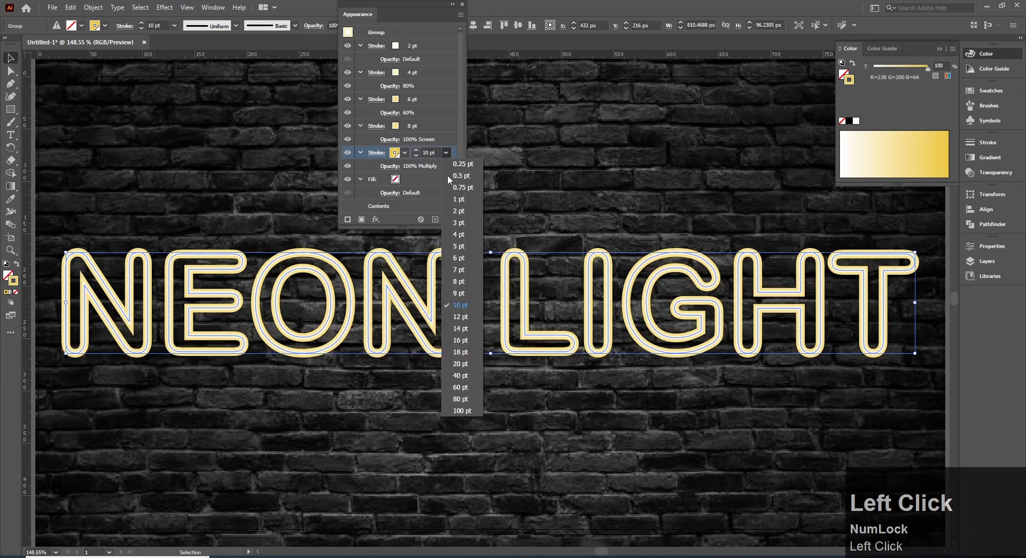
pyautogui.click(467, 316)
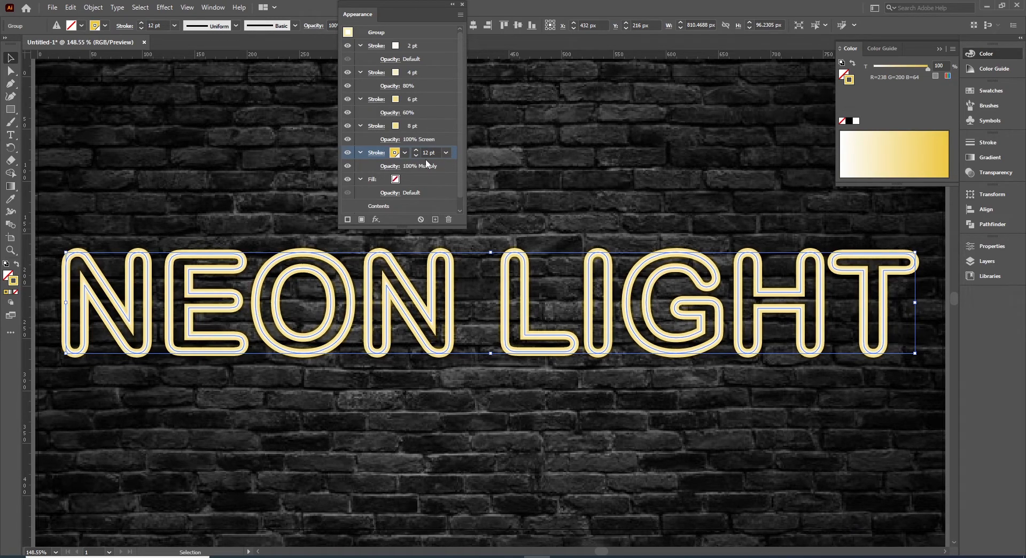
pyautogui.moveTo(421, 229); pyautogui.dragTo(423, 241)
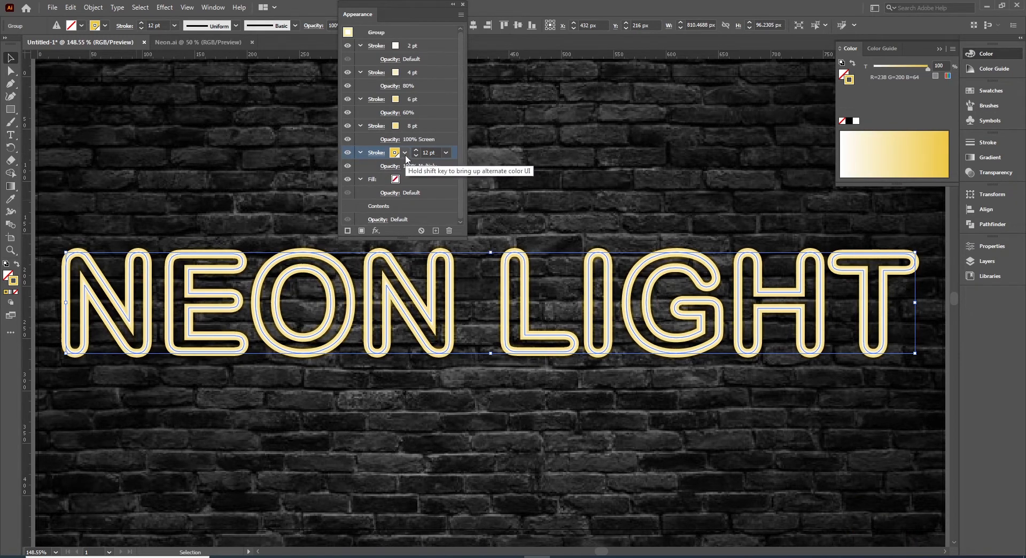
# Set the colour of the lettering's 12 pt Multiply-blended stroke to black.
pyautogui.click(405, 154)
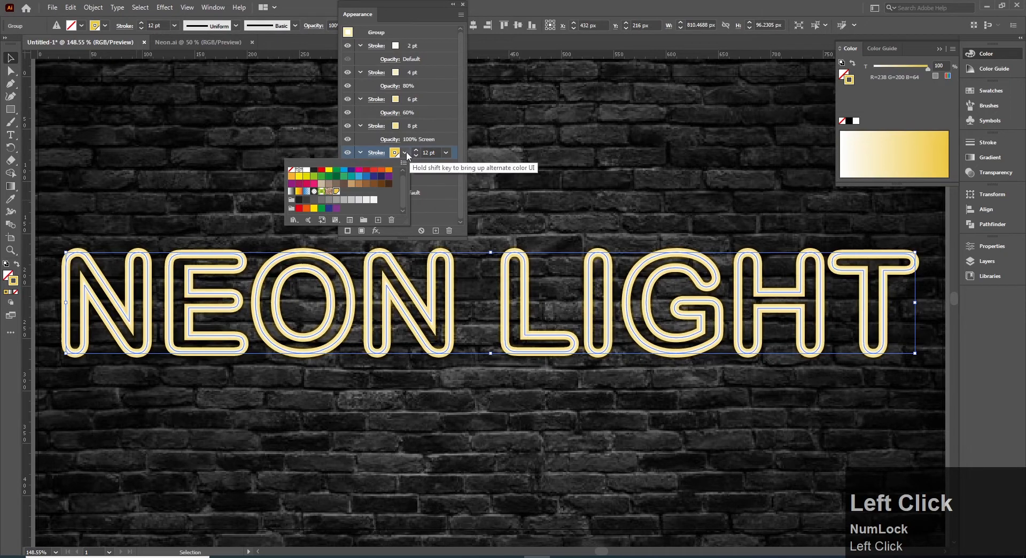
pyautogui.click(411, 156)
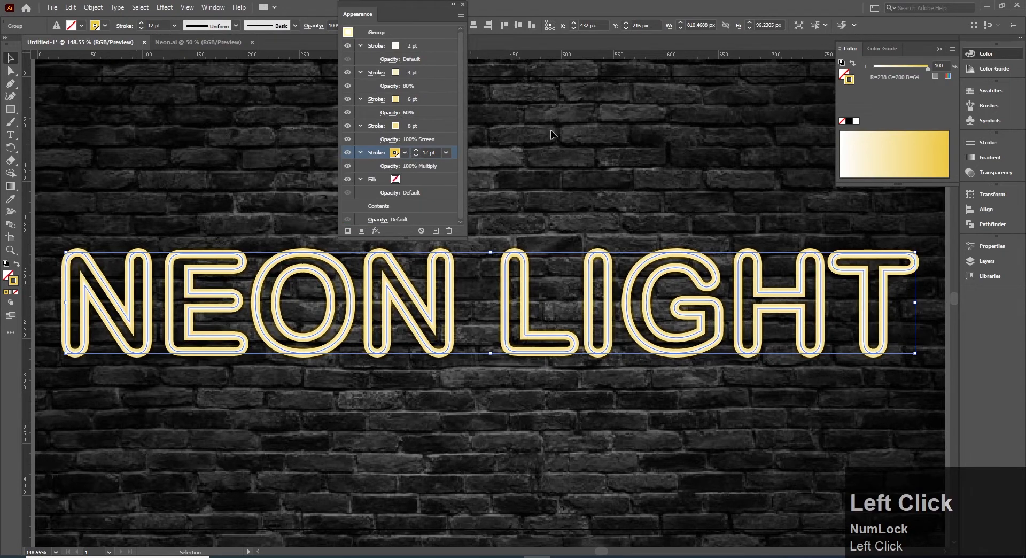
pyautogui.click(850, 122)
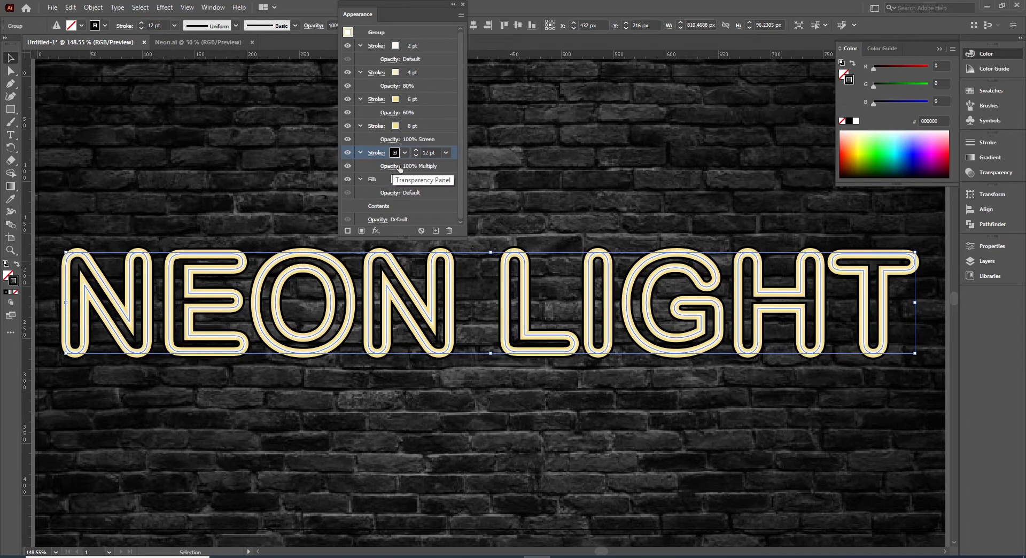
# Add a Transform effect to the black 12 pt stroke, moving it 7 px horizontally and 8 px vertically.
pyautogui.click(379, 232)
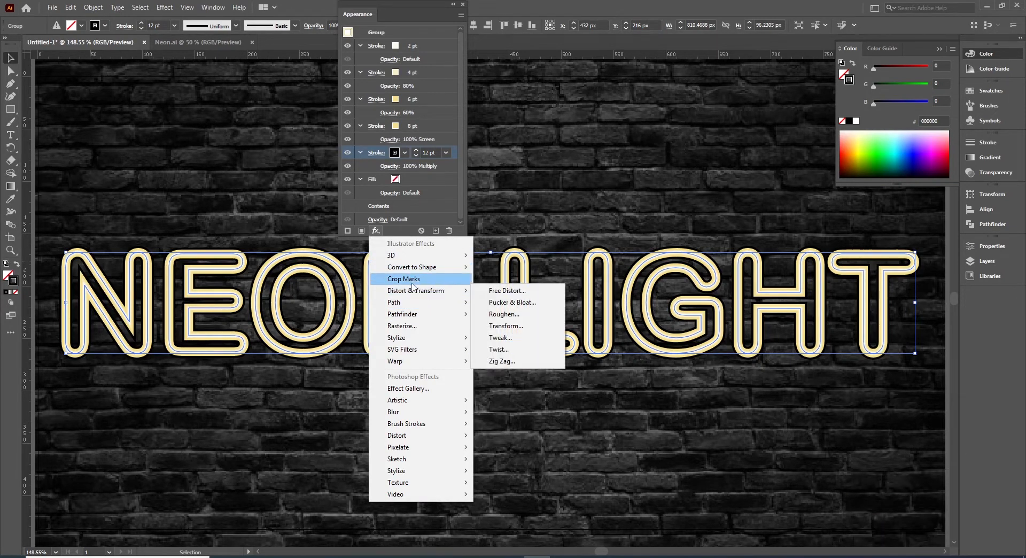
pyautogui.moveTo(390, 294)
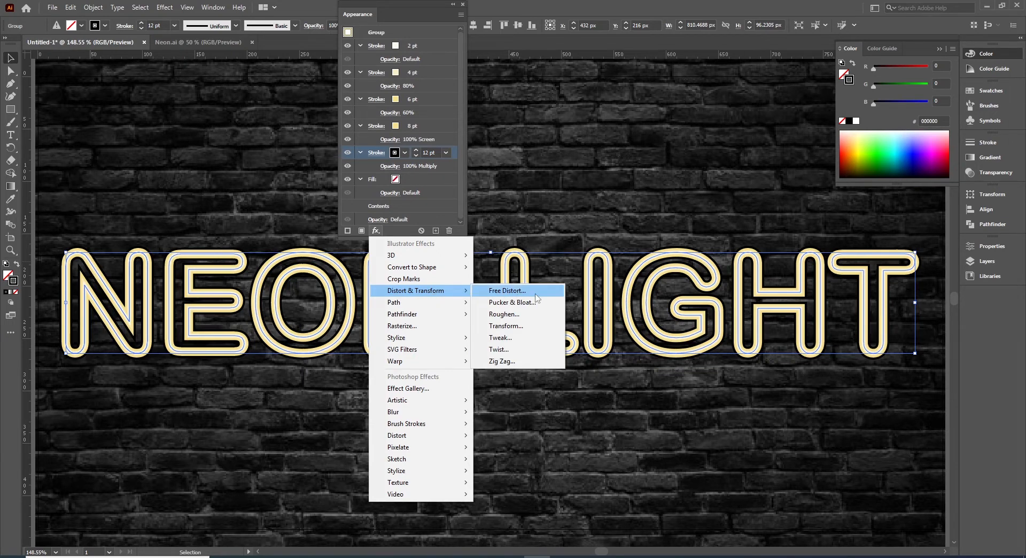
pyautogui.click(536, 327)
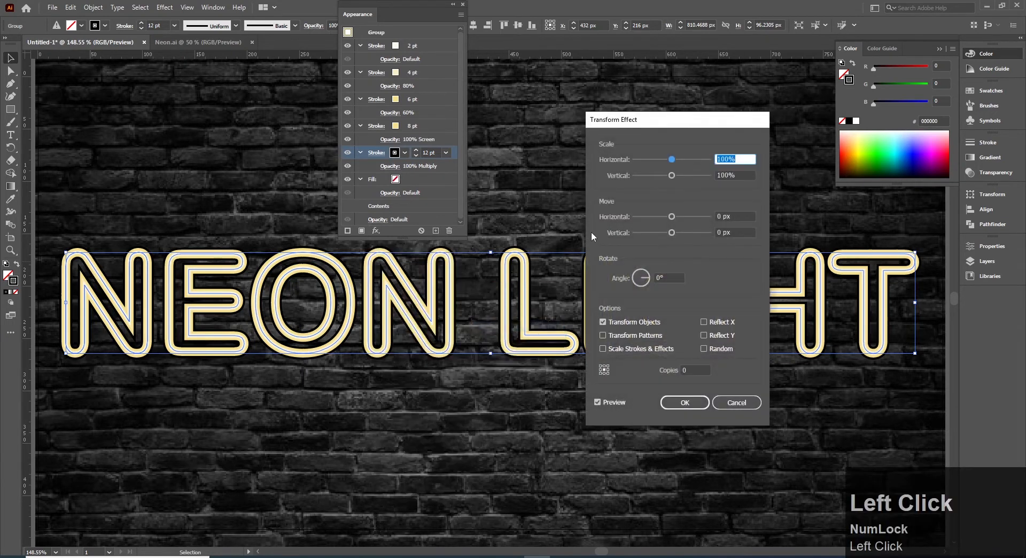
pyautogui.click(739, 219)
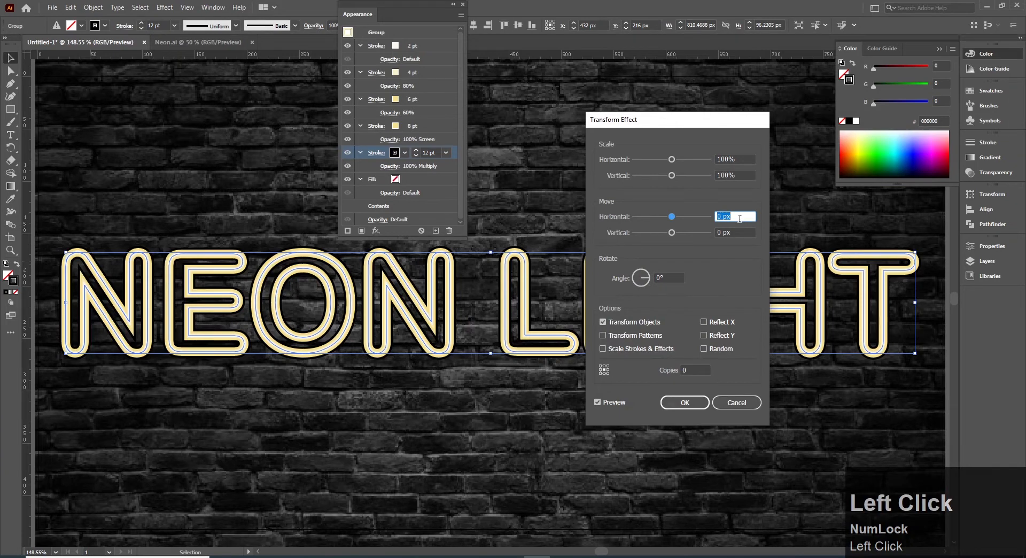
pyautogui.write('7')
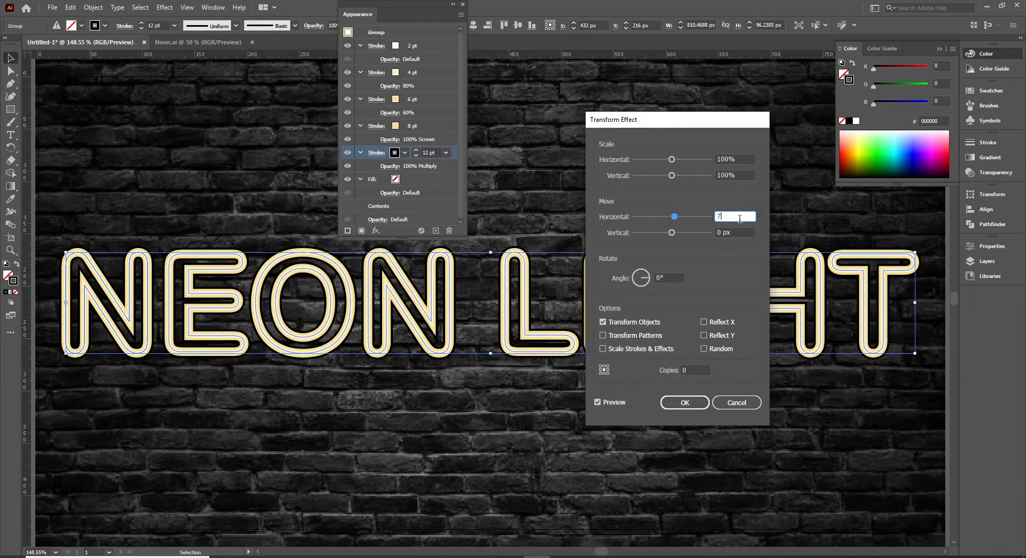
pyautogui.press('Tab')
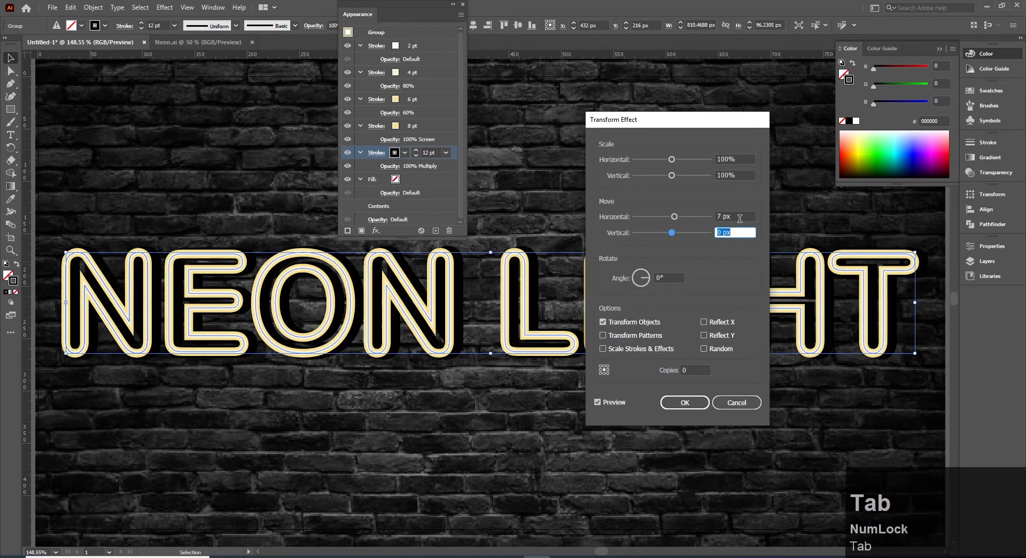
pyautogui.write('8')
pyautogui.press('Tab')
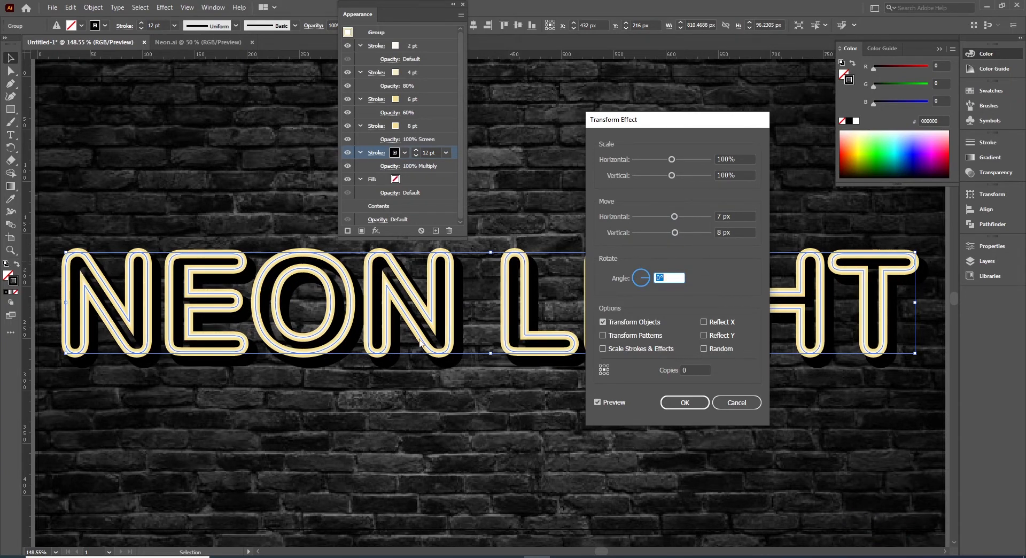
# Try a 61 px vertical move in the Transform effect, restore it to 8 px and apply the effect.
pyautogui.moveTo(674, 232); pyautogui.dragTo(694, 232)
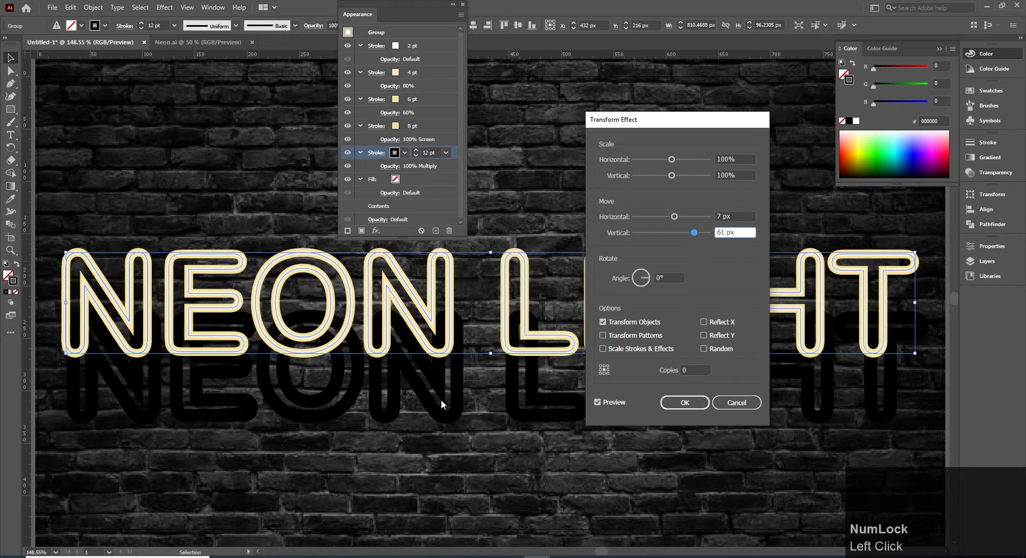
pyautogui.click(720, 233)
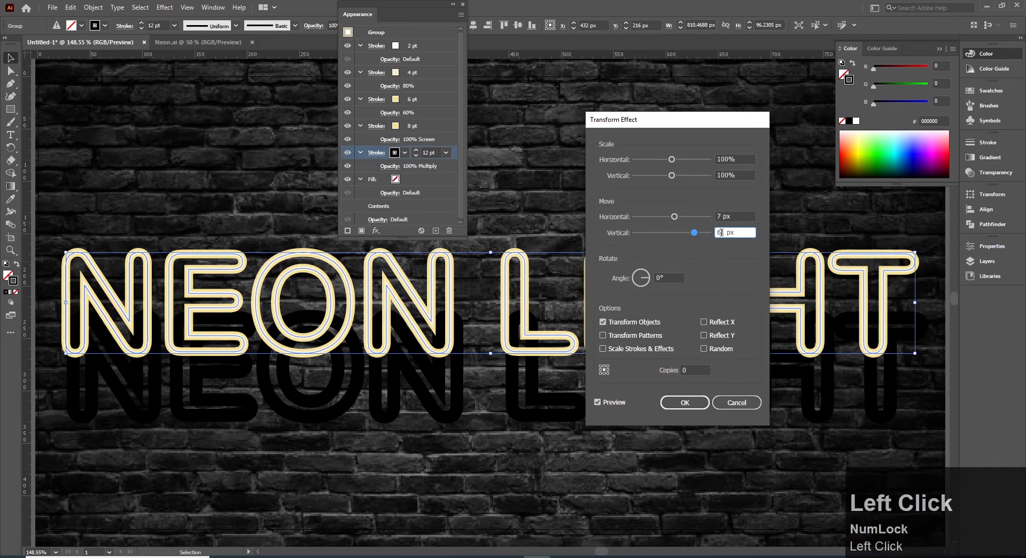
pyautogui.doubleClick(720, 232)
pyautogui.write('8')
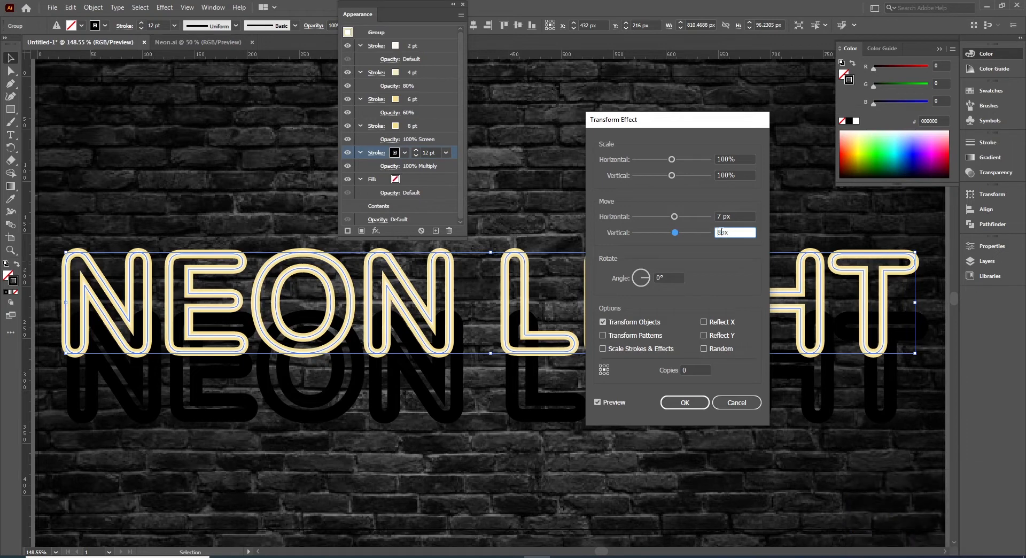
pyautogui.press('Tab')
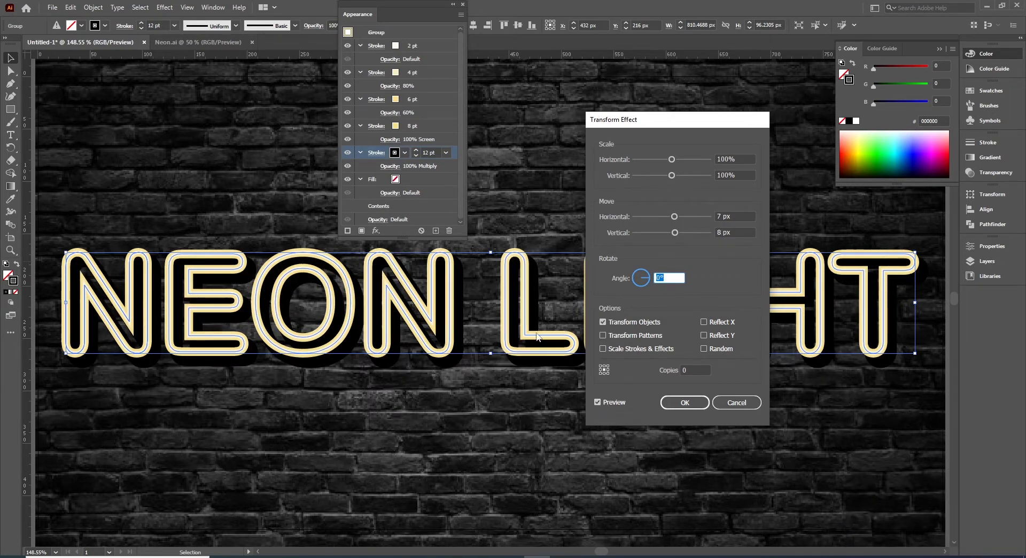
pyautogui.click(685, 402)
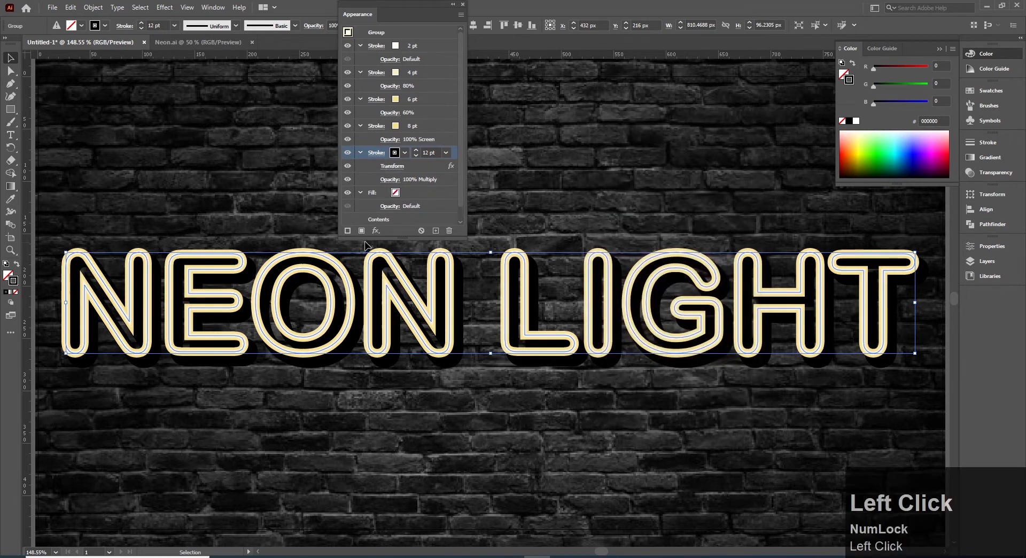
# Add a Gaussian Blur effect with a 12-pixel radius to the black 12 pt stroke.
pyautogui.click(374, 231)
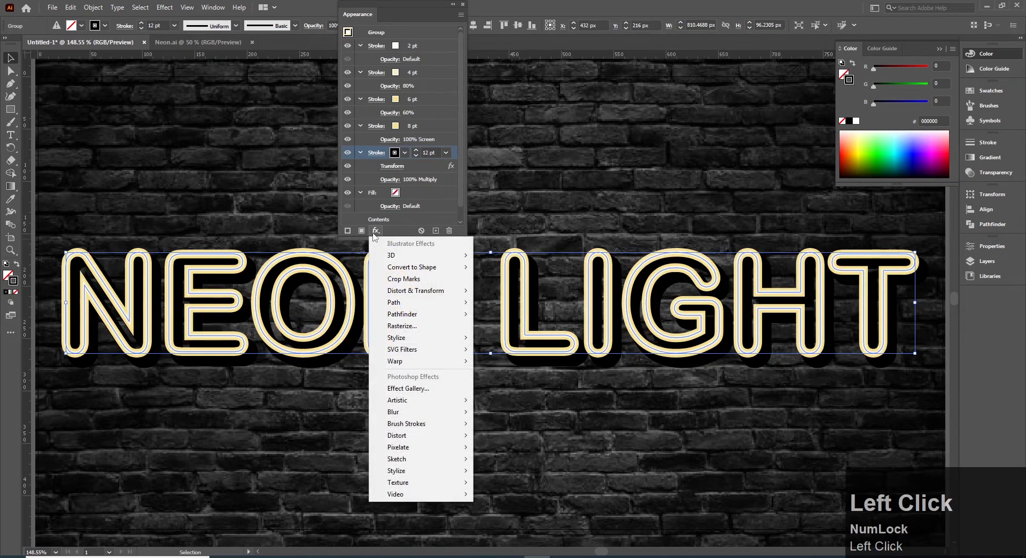
pyautogui.moveTo(401, 412)
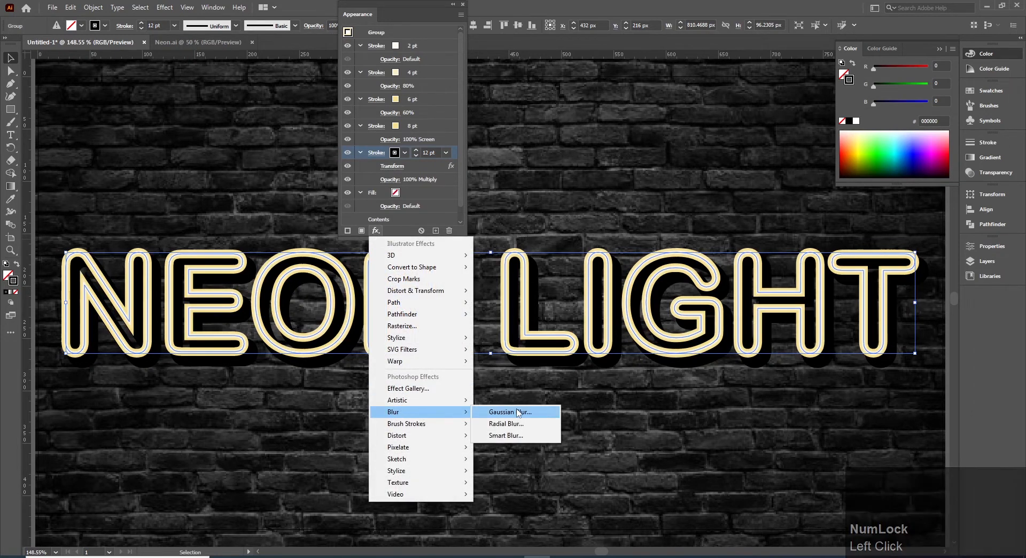
pyautogui.click(500, 412)
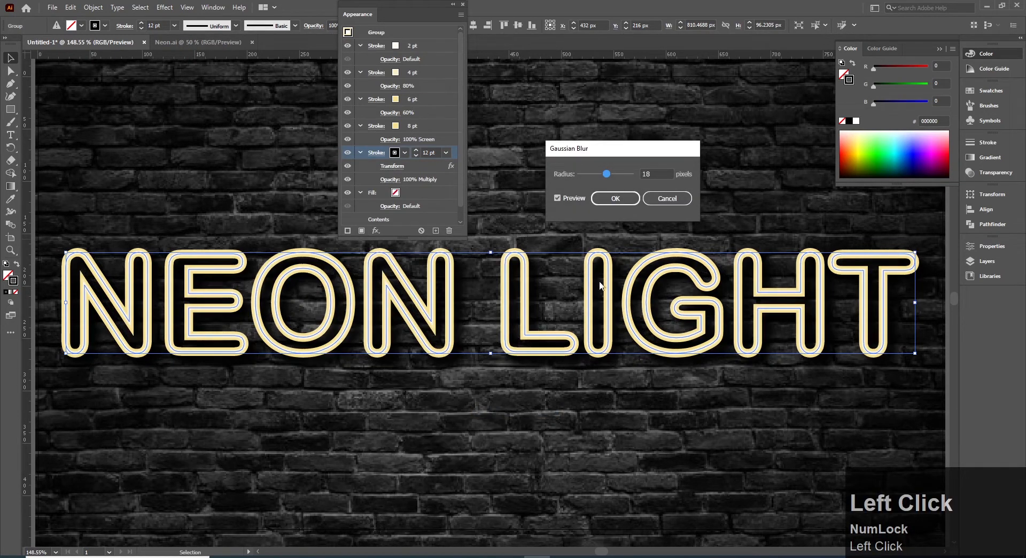
pyautogui.click(661, 174)
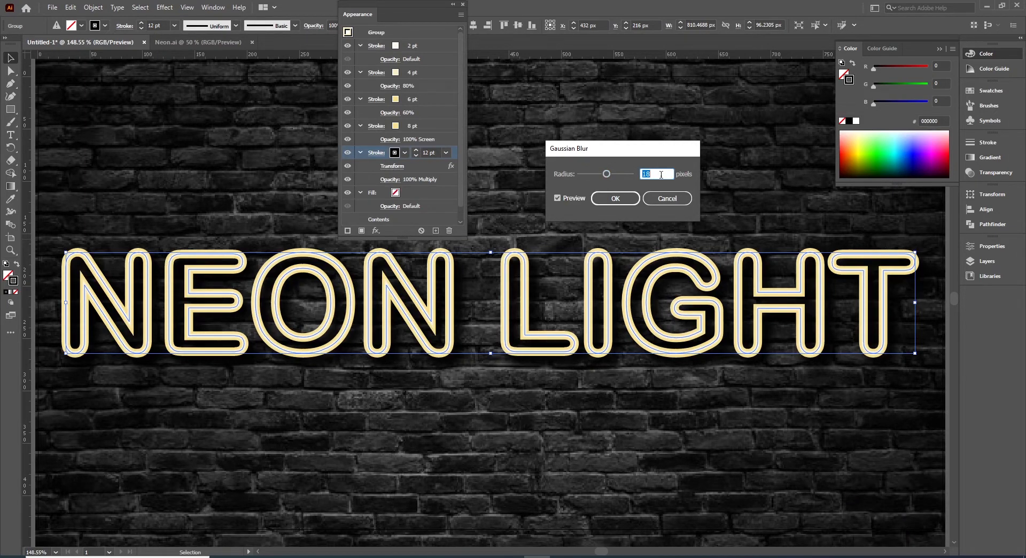
pyautogui.write('12')
pyautogui.click(618, 198)
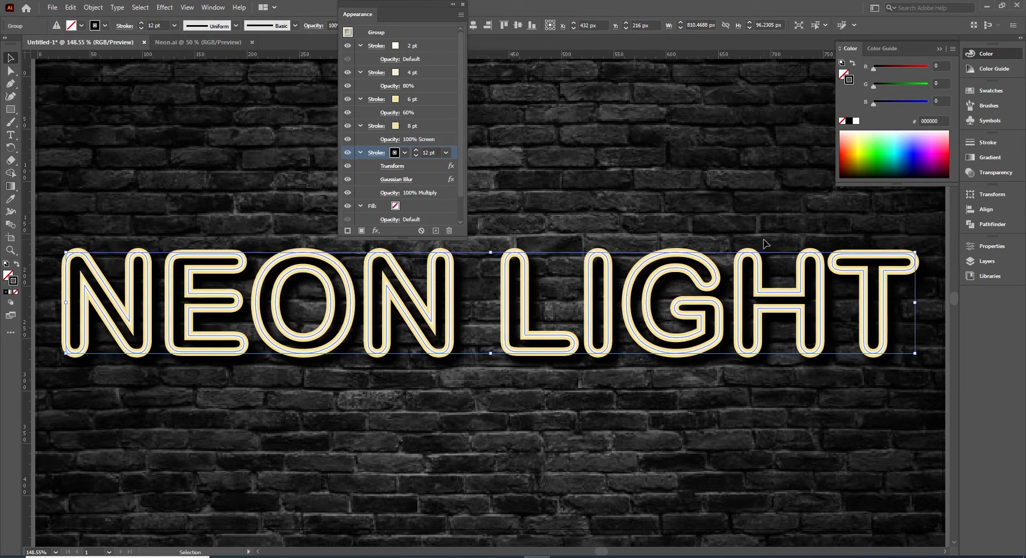
# Give the lettering's black 12 pt stroke round caps and round corner joins.
pyautogui.click(990, 144)
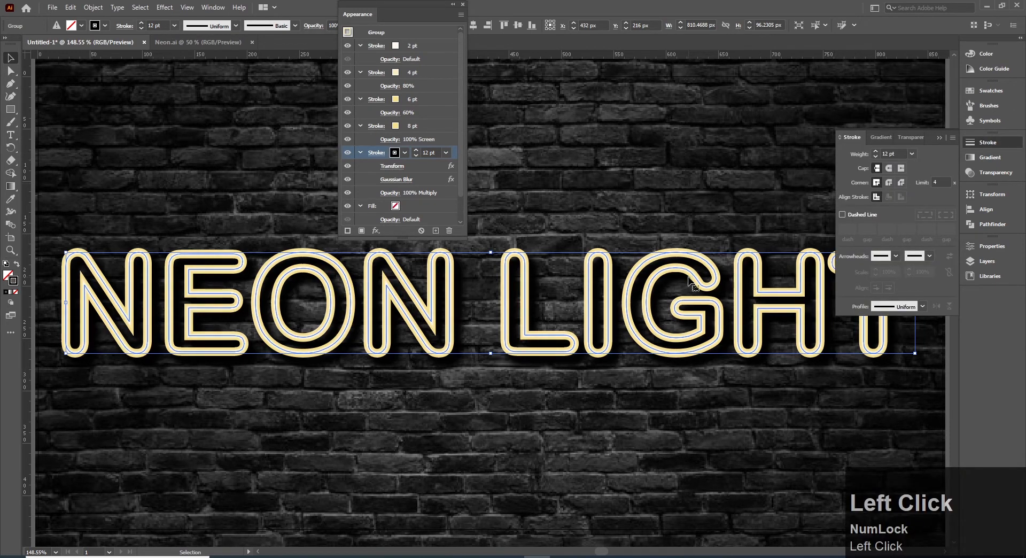
pyautogui.click(889, 182)
pyautogui.click(890, 169)
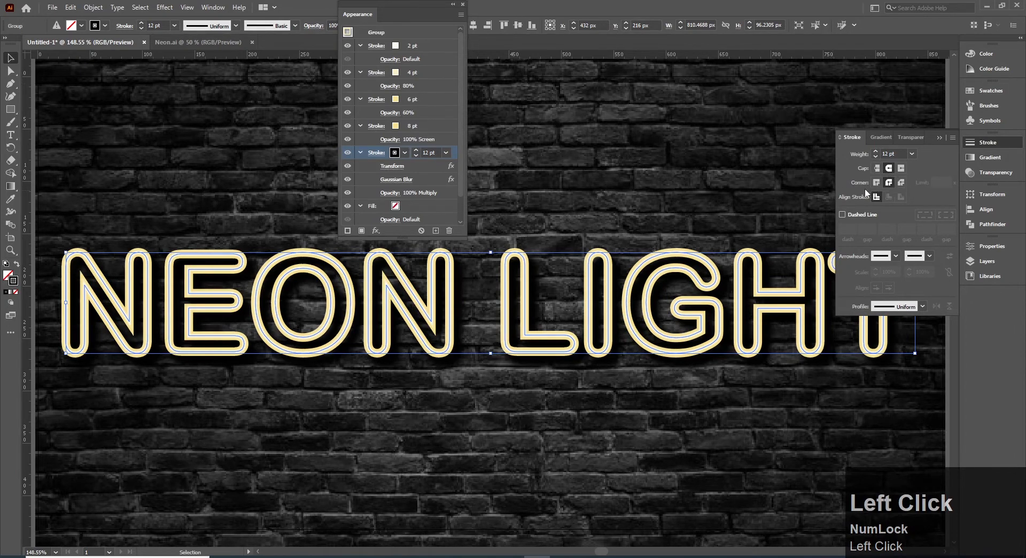
# Give the lettering's tinted strokes above the black one round caps and round corner joins.
pyautogui.click(436, 47)
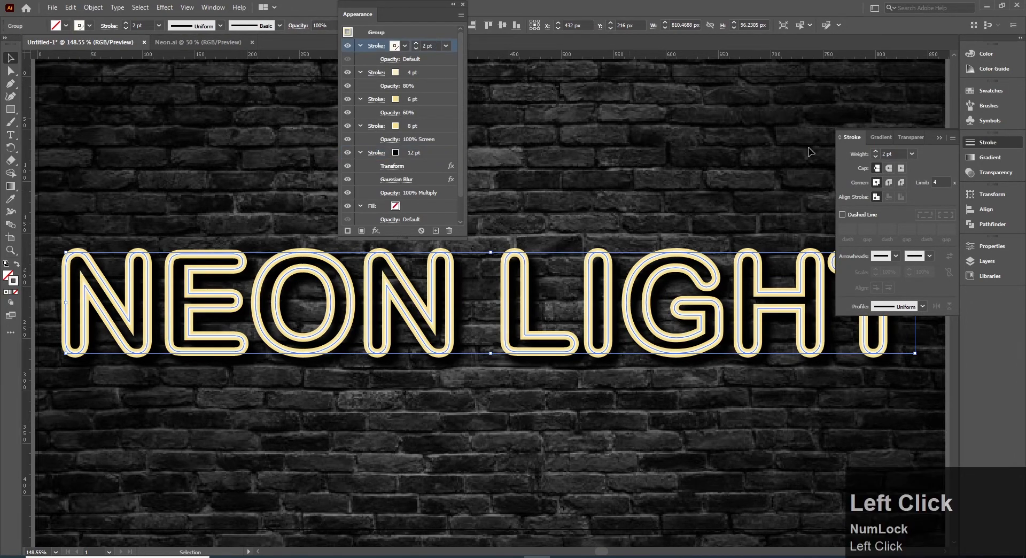
pyautogui.click(444, 73)
pyautogui.click(889, 167)
pyautogui.click(890, 183)
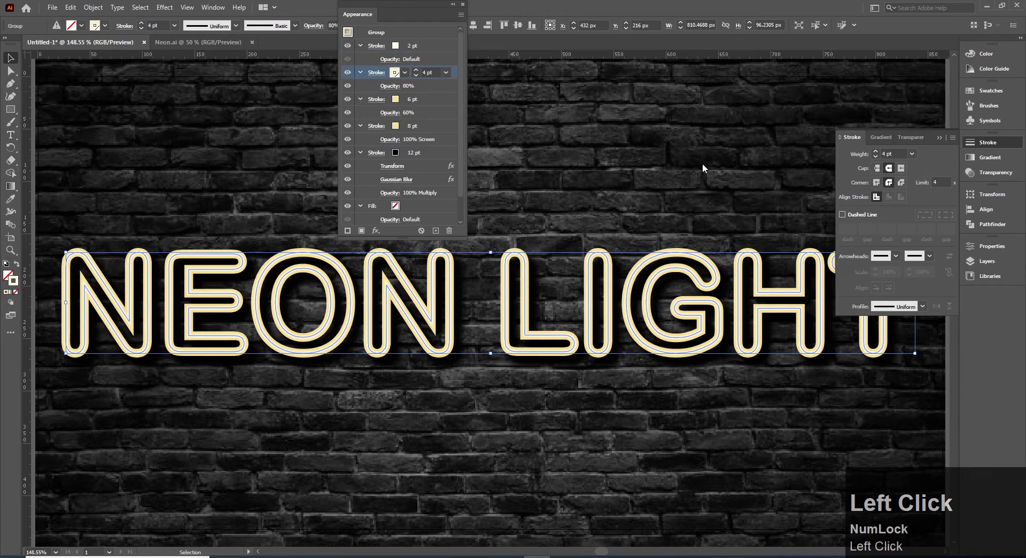
pyautogui.click(432, 99)
pyautogui.click(889, 182)
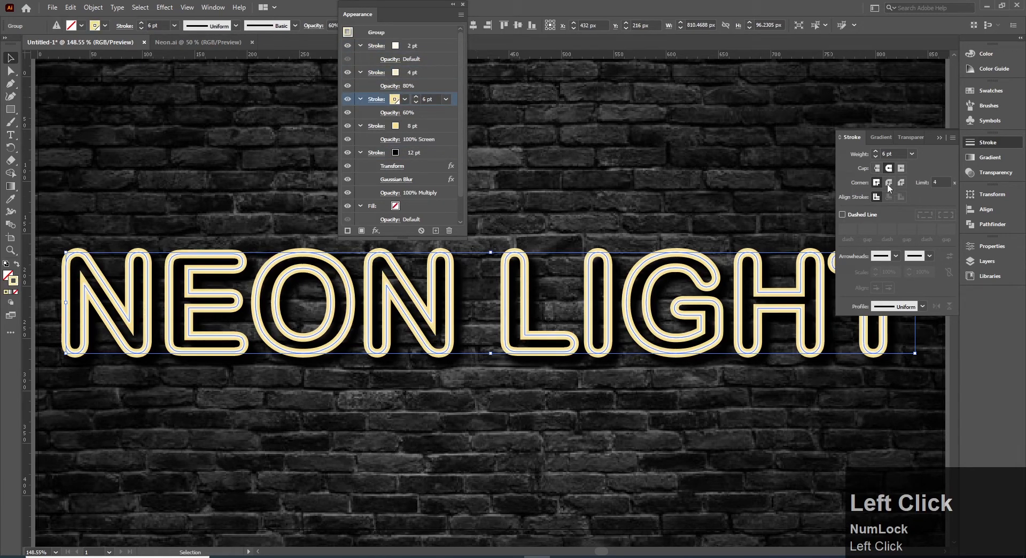
pyautogui.click(447, 128)
pyautogui.click(889, 167)
pyautogui.click(889, 182)
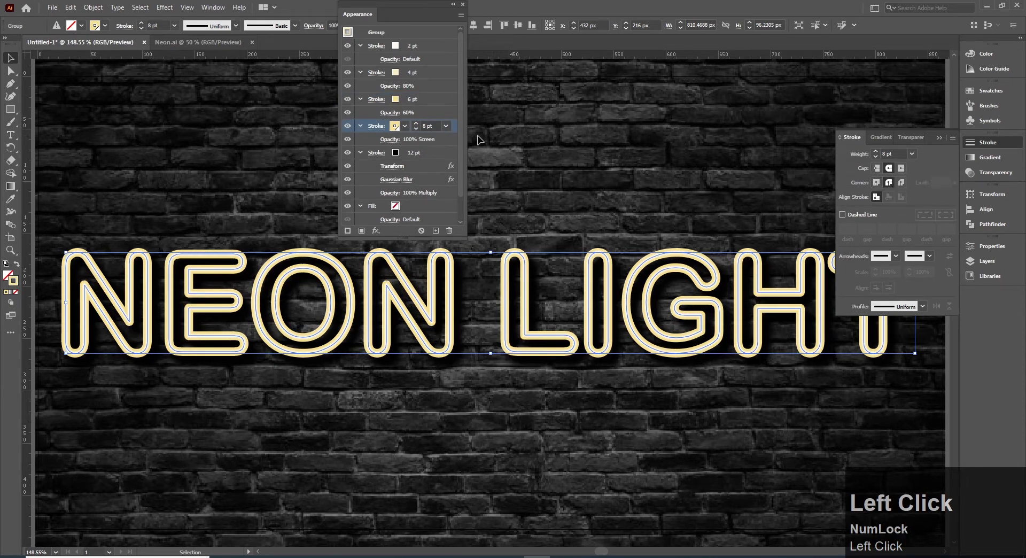
# Set the colour tint of the lettering's 4 pt stroke to 20%.
pyautogui.click(432, 46)
pyautogui.click(989, 54)
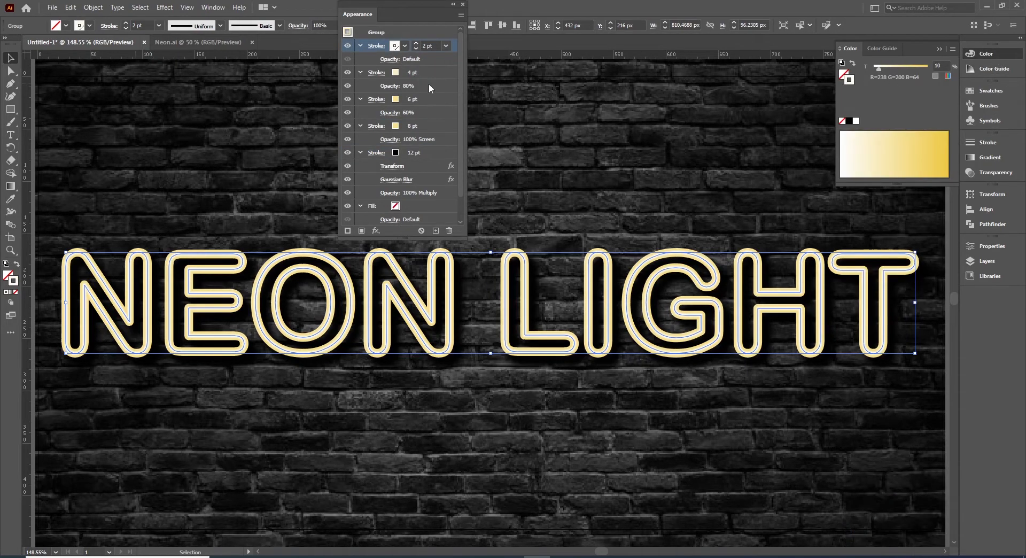
pyautogui.click(435, 71)
pyautogui.click(944, 64)
pyautogui.press('Return')
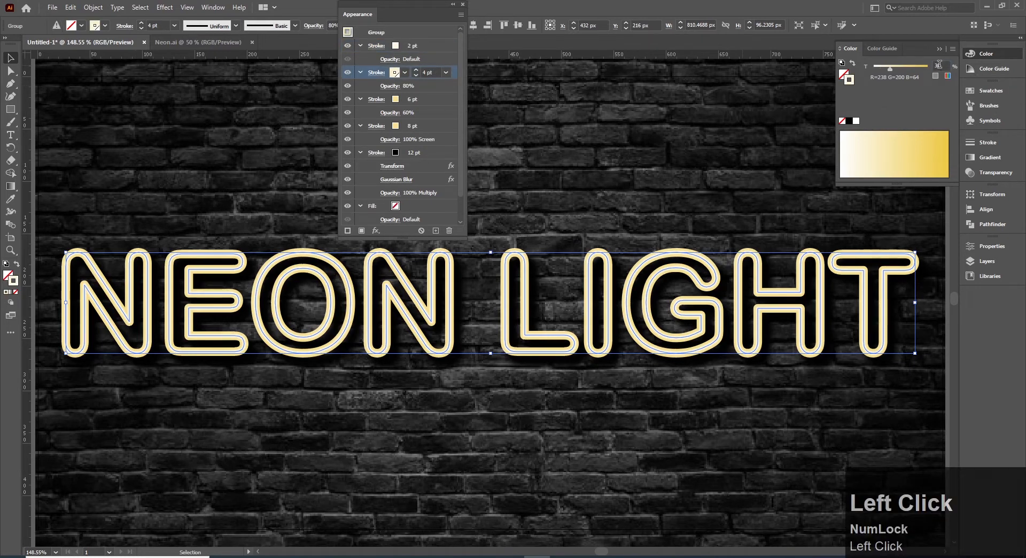
pyautogui.write('20')
pyautogui.press('Return')
# Set the colour tint of the lettering's 6 pt stroke to 30%.
pyautogui.click(434, 102)
pyautogui.click(942, 65)
pyautogui.write('30')
pyautogui.press('Return')
# Select the lettering's 8 pt stroke, lengthen the Appearance panel to fit the whole stroke list and move it aside.
pyautogui.click(433, 129)
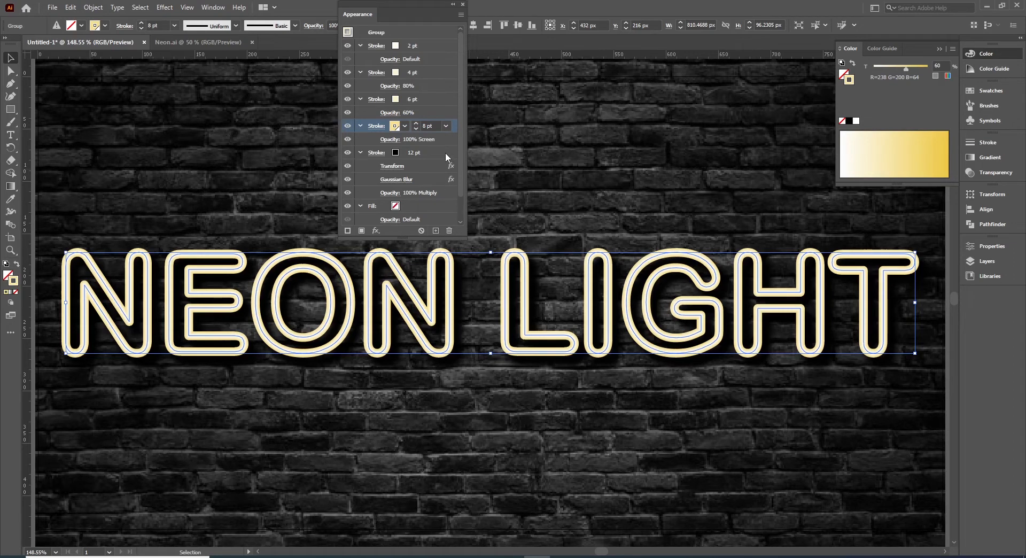
pyautogui.moveTo(420, 237); pyautogui.dragTo(441, 503)
pyautogui.moveTo(394, 4); pyautogui.dragTo(742, 4)
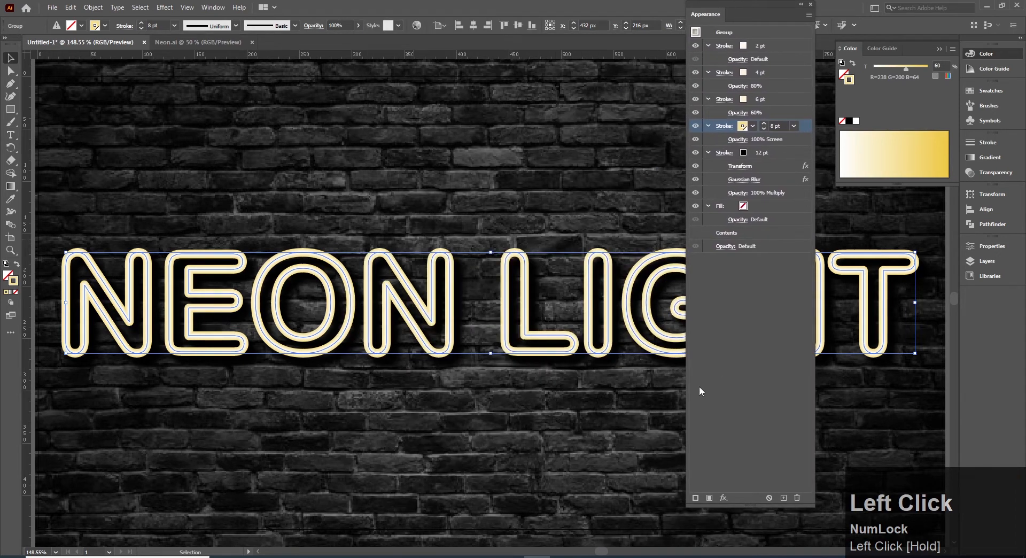
pyautogui.moveTo(762, 506); pyautogui.dragTo(757, 557)
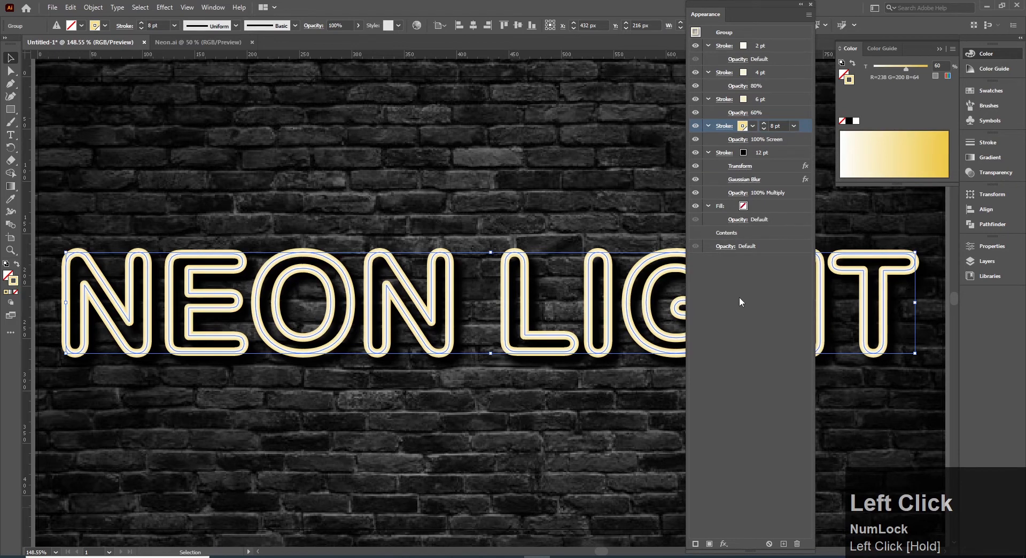
# Duplicate the 8 pt Screen-blended stroke, place the copy beneath the black 12 pt stroke and select it.
pyautogui.click(775, 154)
pyautogui.click(792, 125)
pyautogui.click(810, 16)
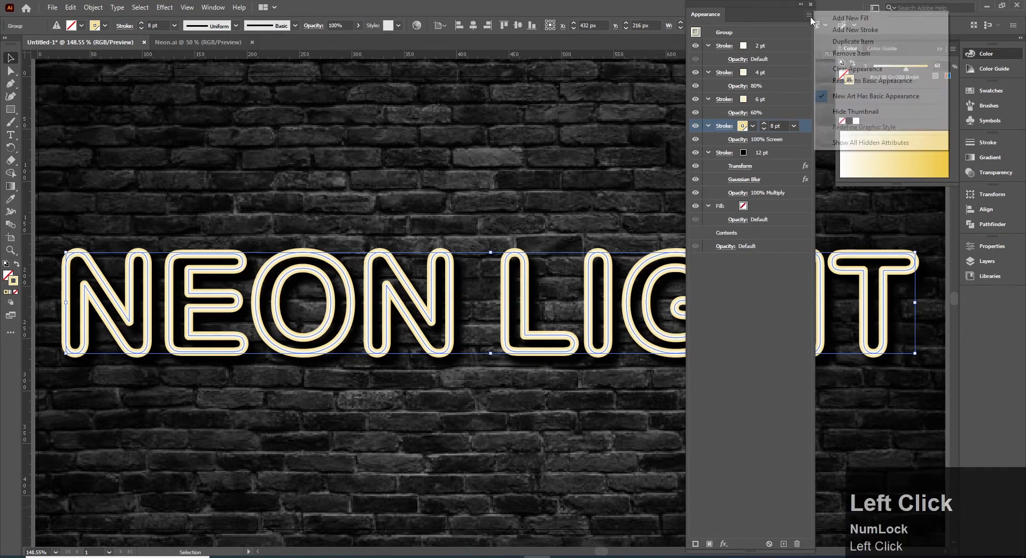
pyautogui.click(838, 42)
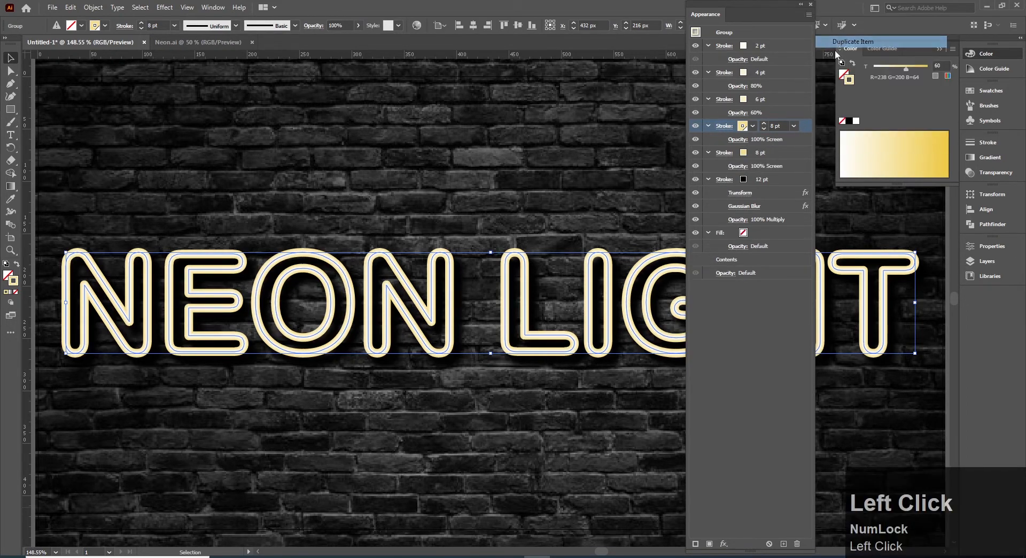
pyautogui.click(794, 156)
pyautogui.moveTo(806, 152)
pyautogui.mouseDown()
pyautogui.moveTo(795, 230)
pyautogui.moveTo(783, 228)
pyautogui.mouseUp()
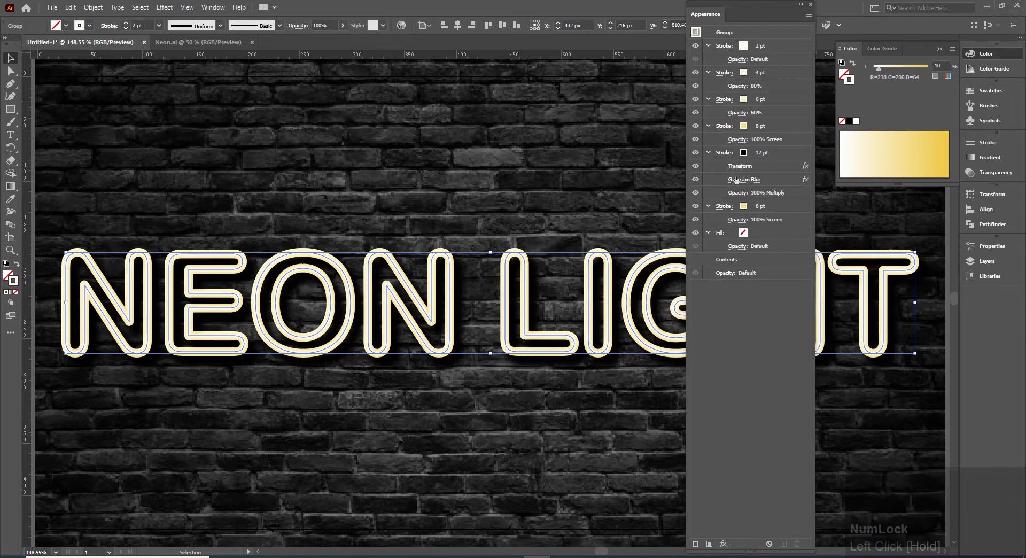
pyautogui.click(776, 206)
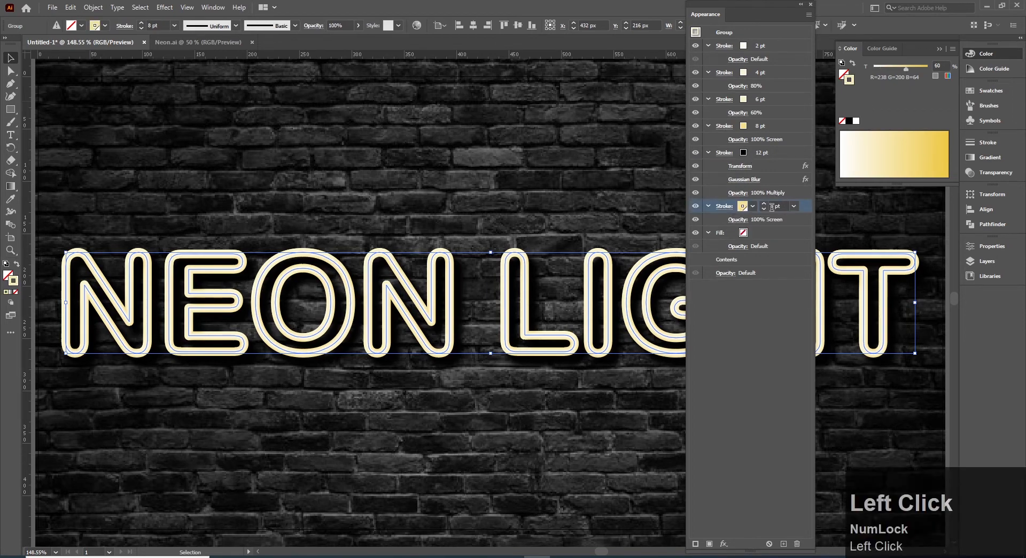
# Set the yellow Screen-blended stroke beneath the black stroke to 12 pt with a 100% colour tint.
pyautogui.click(794, 206)
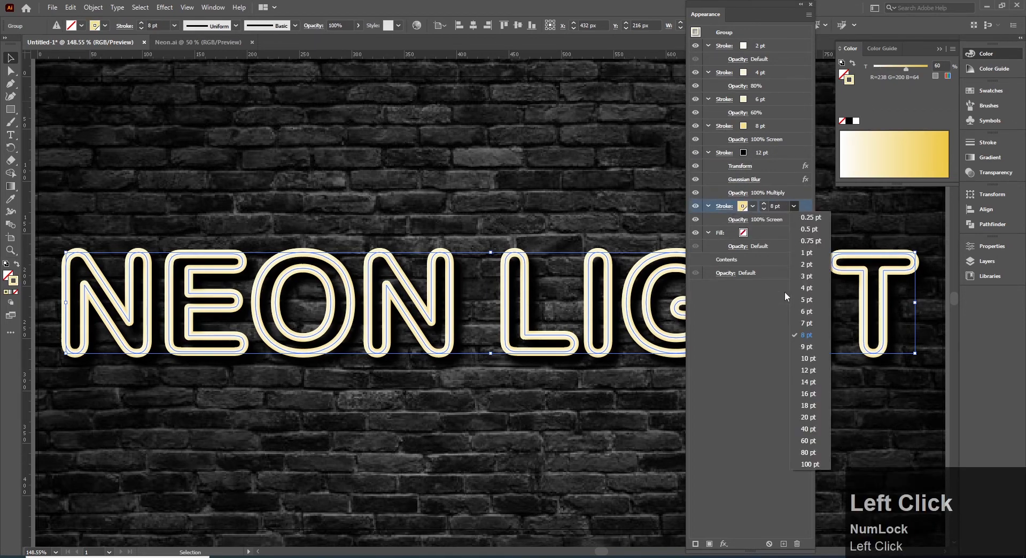
pyautogui.click(810, 371)
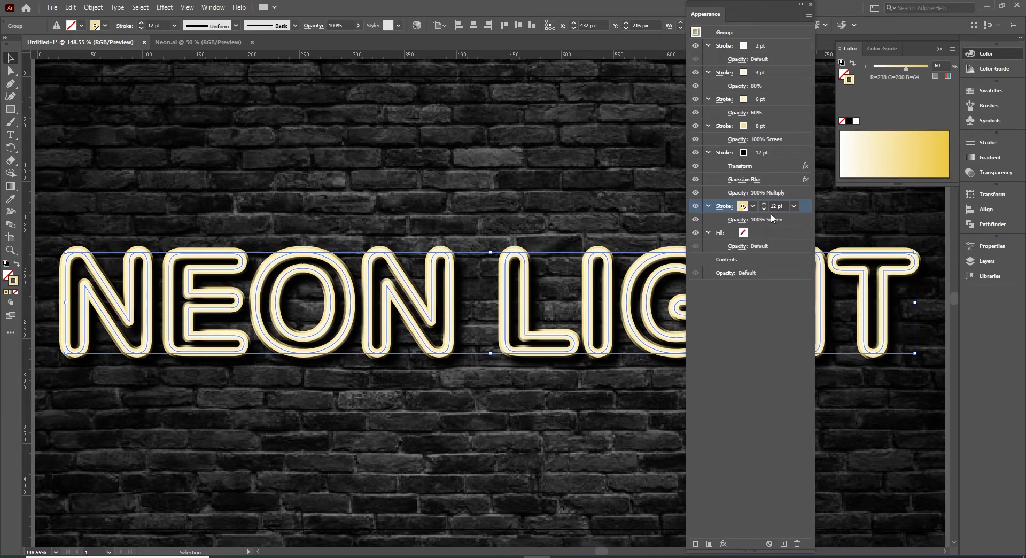
pyautogui.click(939, 66)
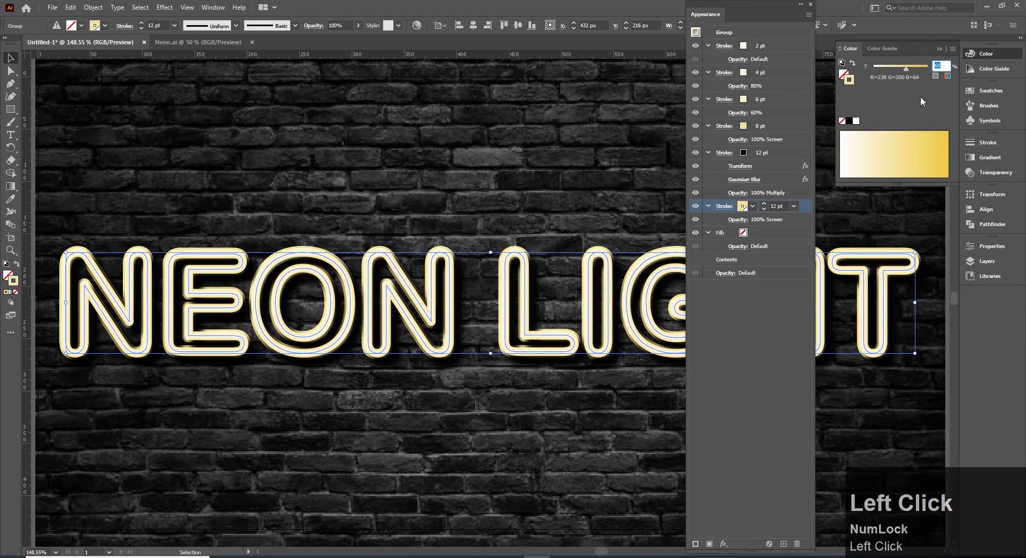
pyautogui.write('100')
pyautogui.press('Return')
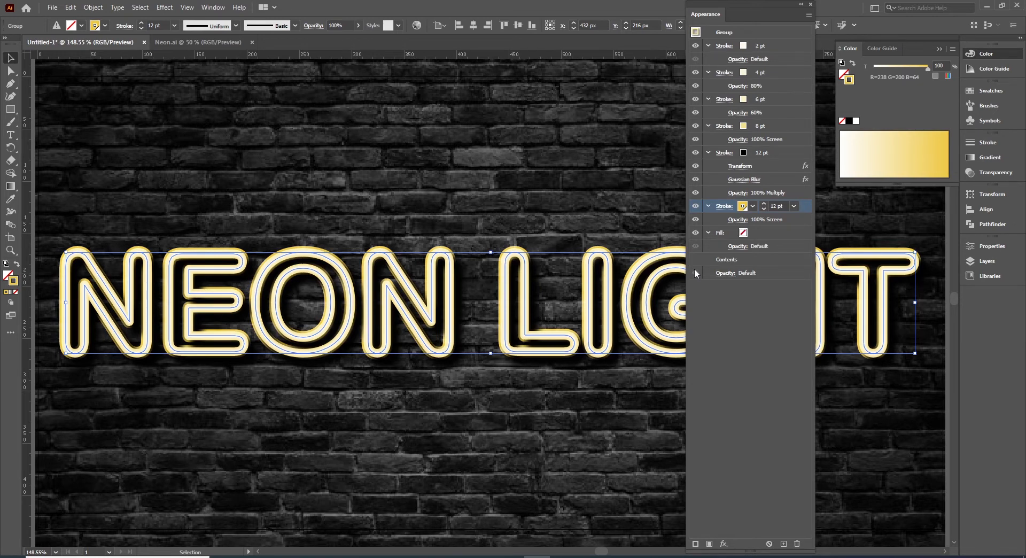
# Duplicate the yellow 12 pt Screen-blended stroke and set the lower copy's weight to 24 pt.
pyautogui.click(811, 16)
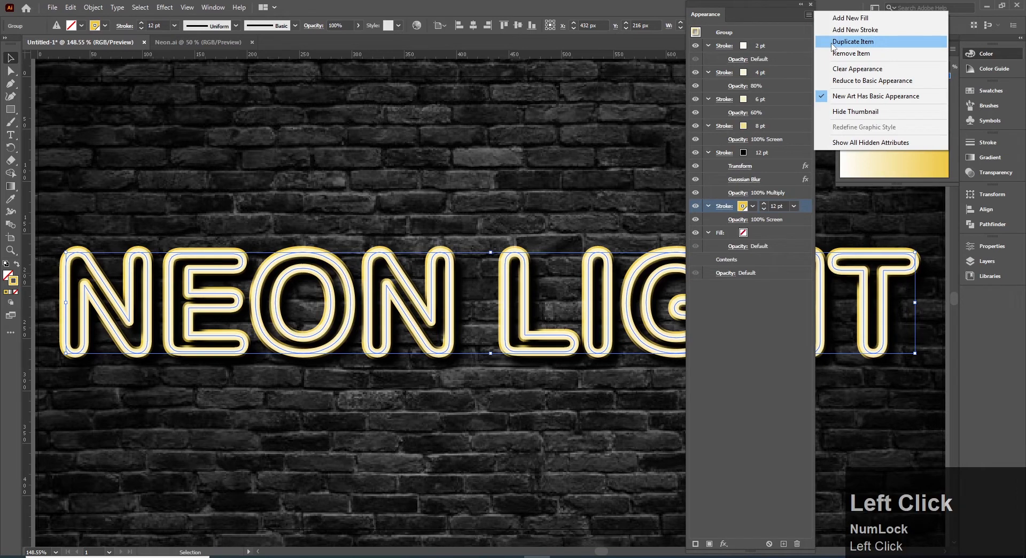
pyautogui.click(832, 43)
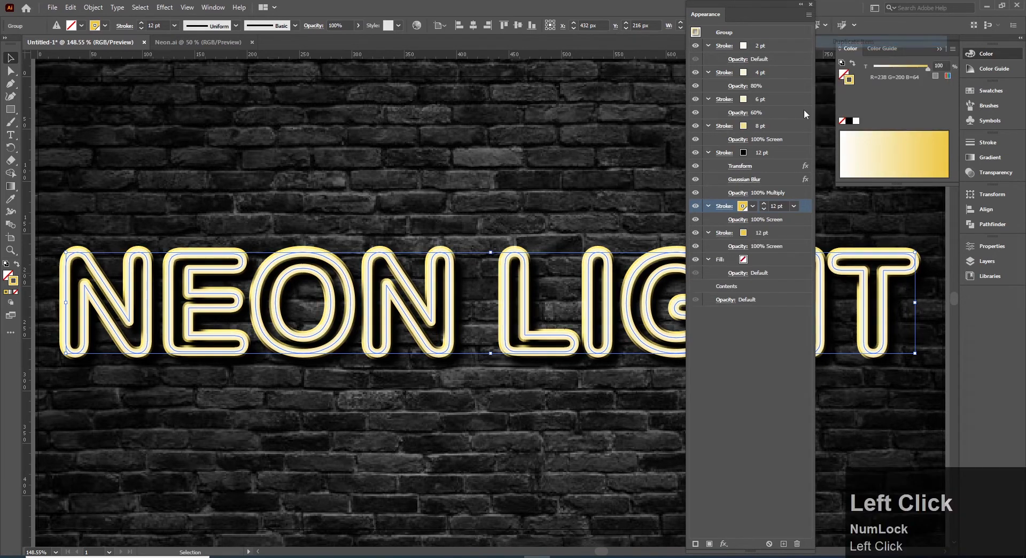
pyautogui.click(795, 234)
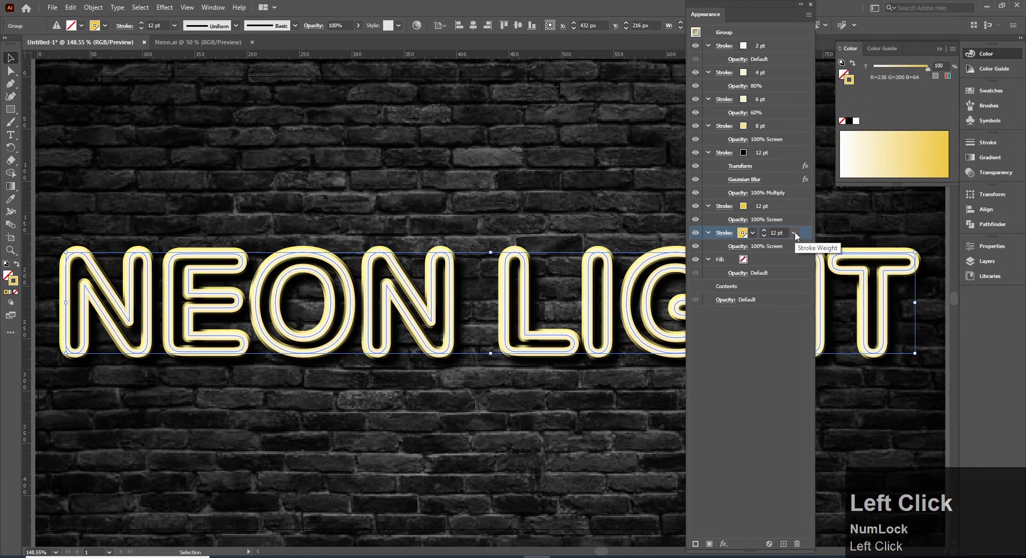
pyautogui.click(794, 234)
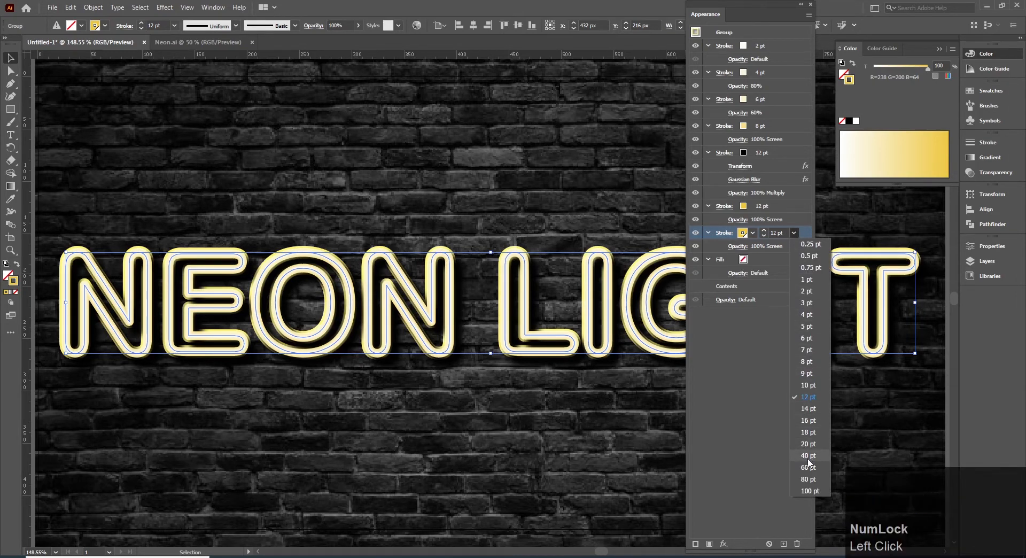
pyautogui.click(775, 243)
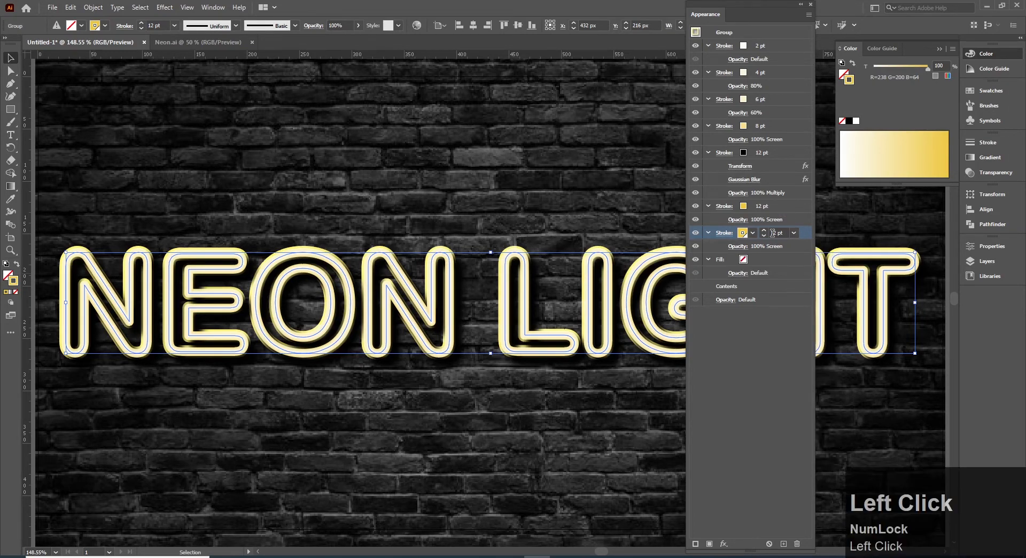
pyautogui.write('24')
pyautogui.press('Return')
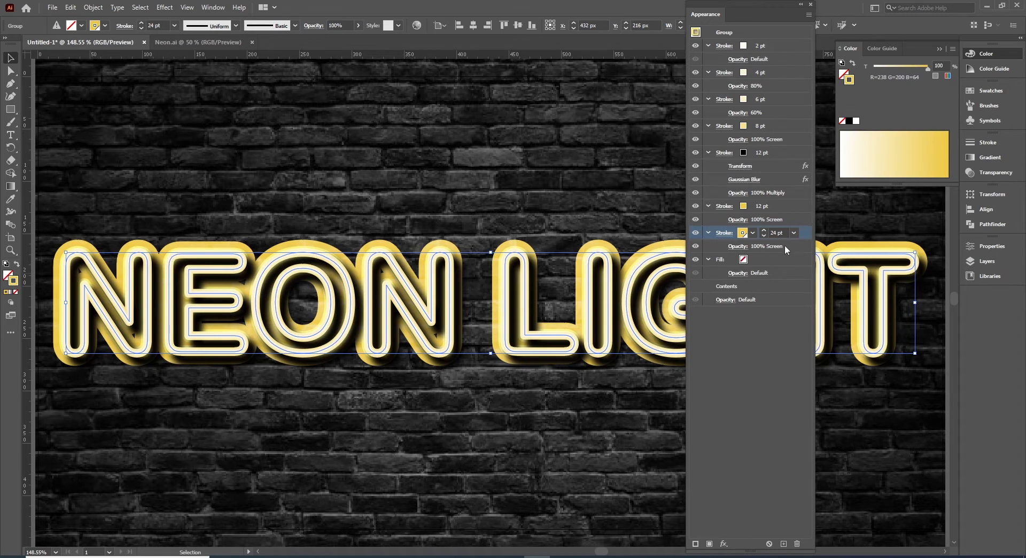
# Change the 24 pt stroke's blending mode to Normal.
pyautogui.click(745, 247)
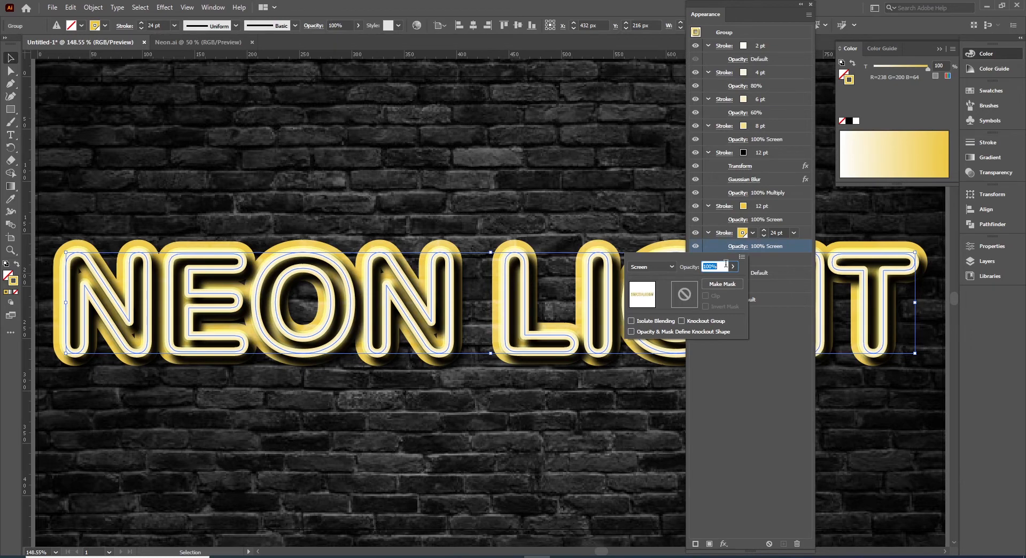
pyautogui.click(674, 264)
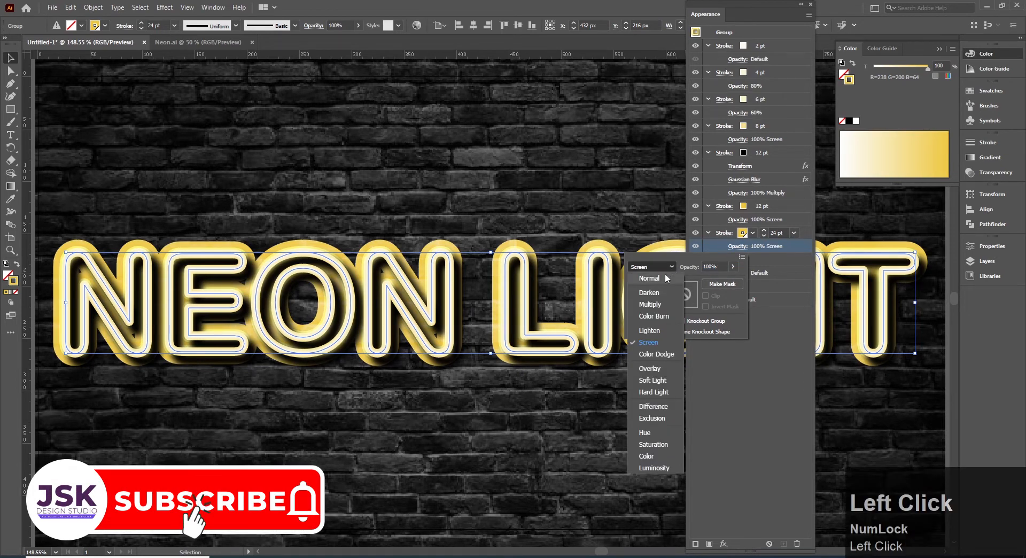
pyautogui.click(665, 274)
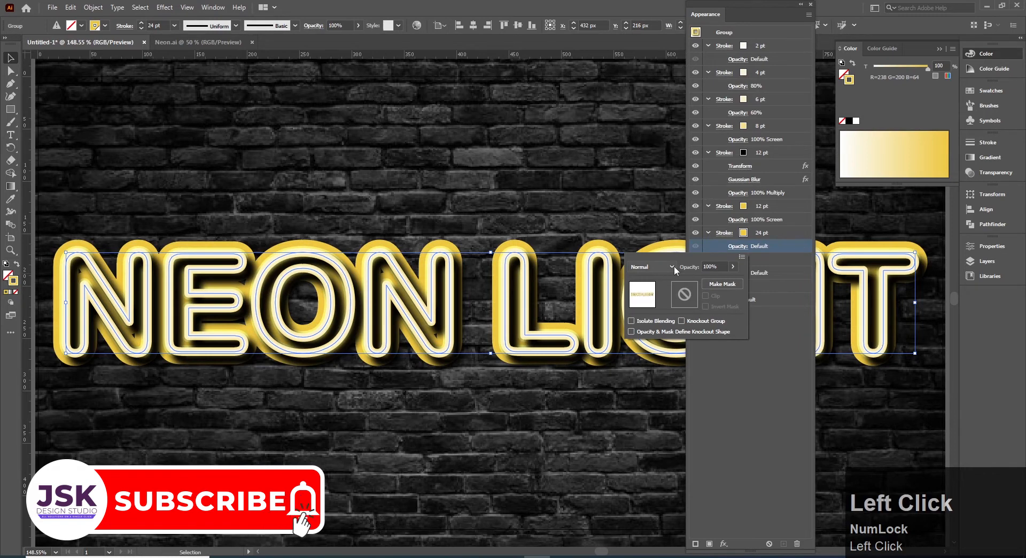
pyautogui.click(674, 267)
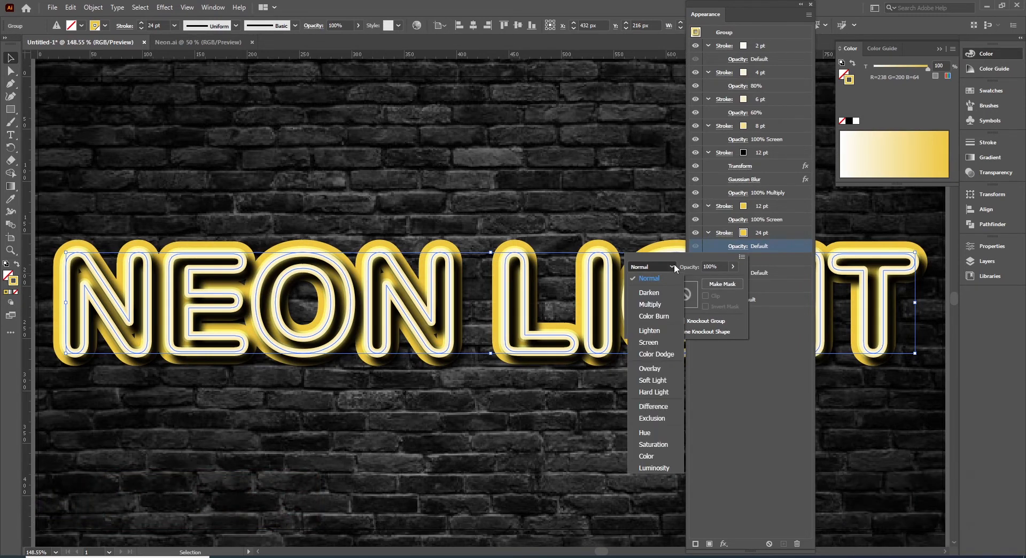
pyautogui.click(781, 246)
# Apply a Gaussian Blur with a radius of 8 pixels to the 24 pt stroke.
pyautogui.click(780, 233)
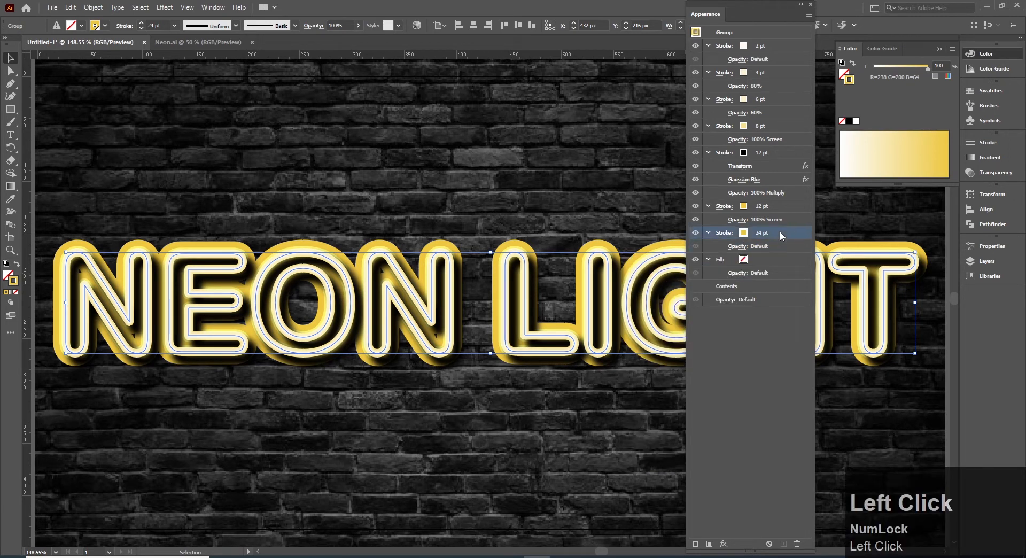
pyautogui.click(724, 544)
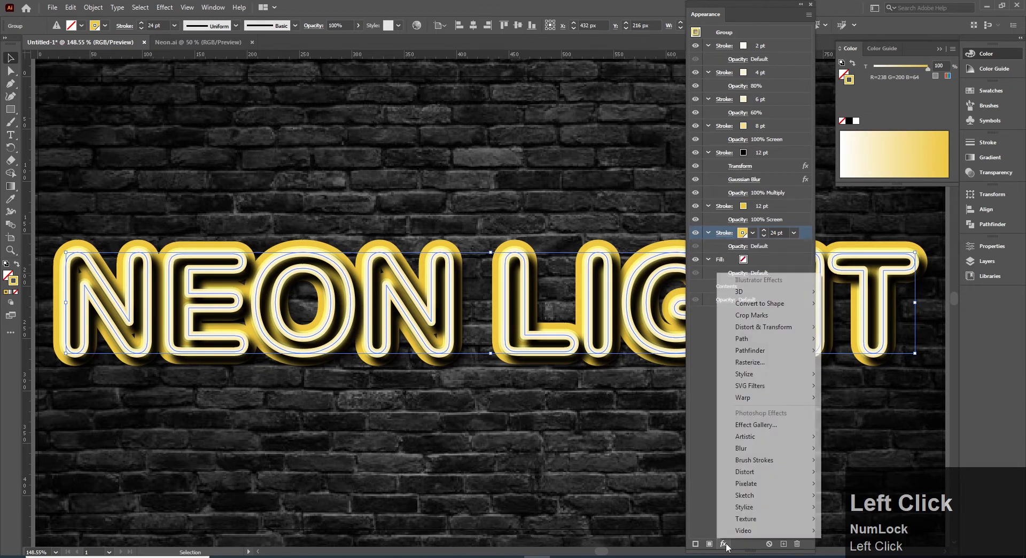
pyautogui.moveTo(763, 449)
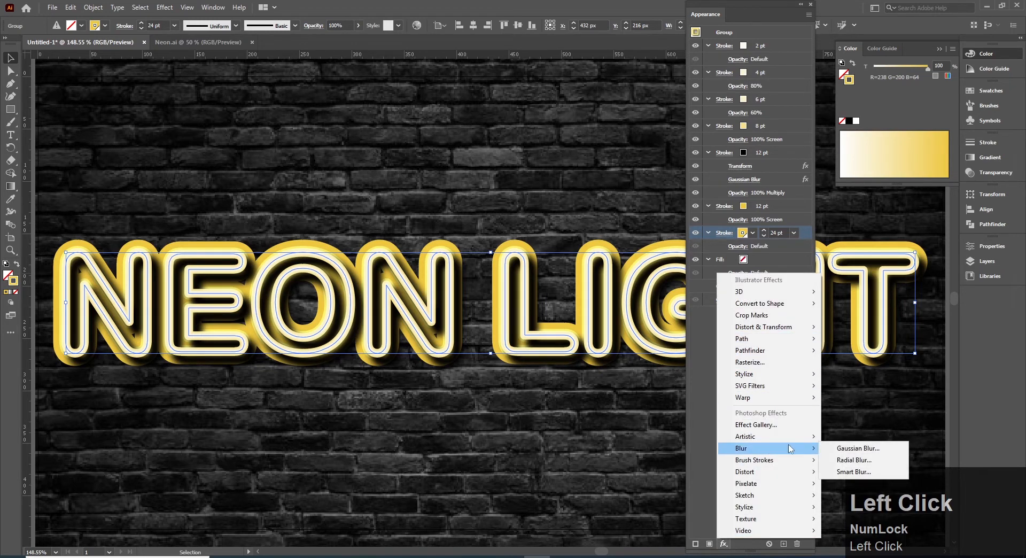
pyautogui.click(854, 450)
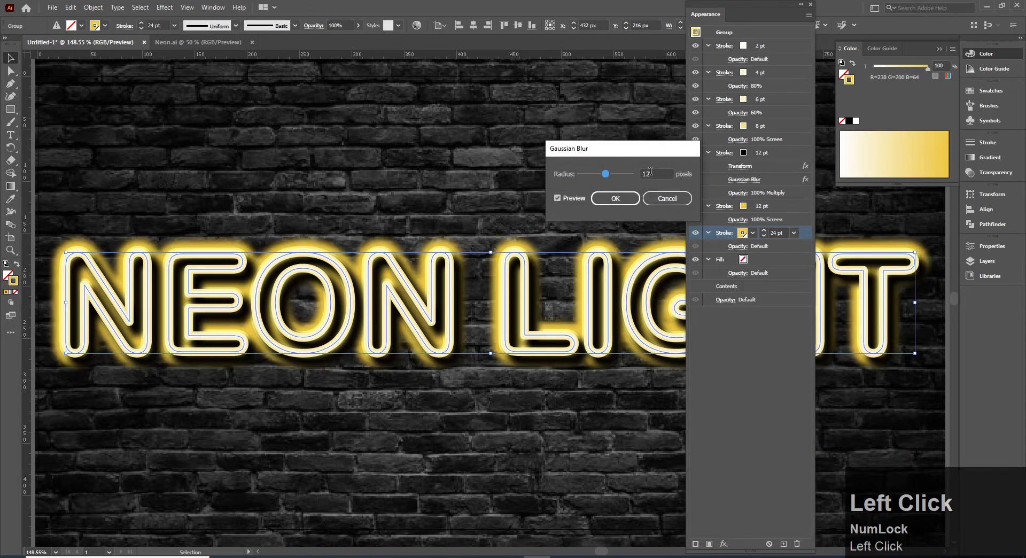
pyautogui.click(670, 174)
pyautogui.write('8')
pyautogui.press('Return')
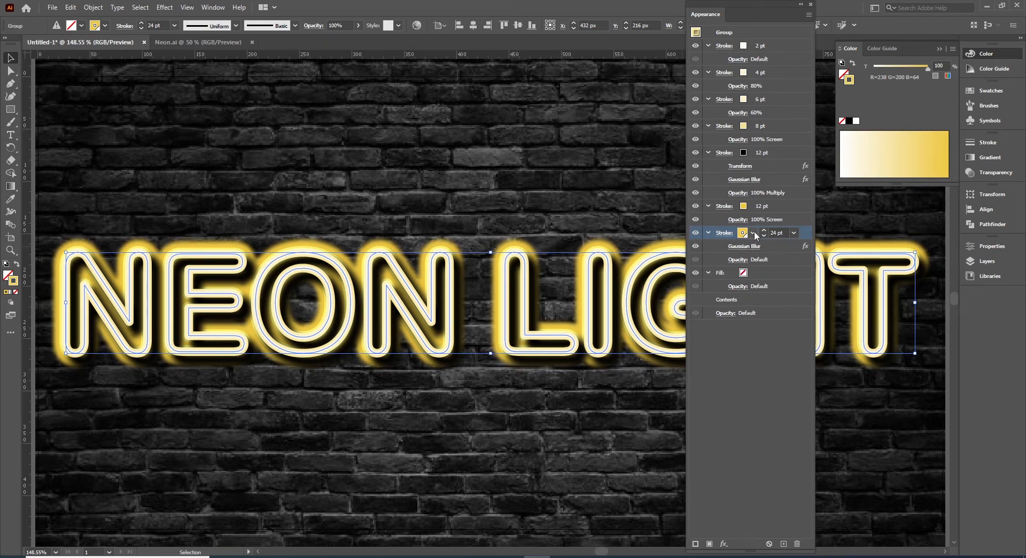
# Duplicate the blurred 24 pt stroke and set the lower copy's weight to 30 pt.
pyautogui.click(810, 17)
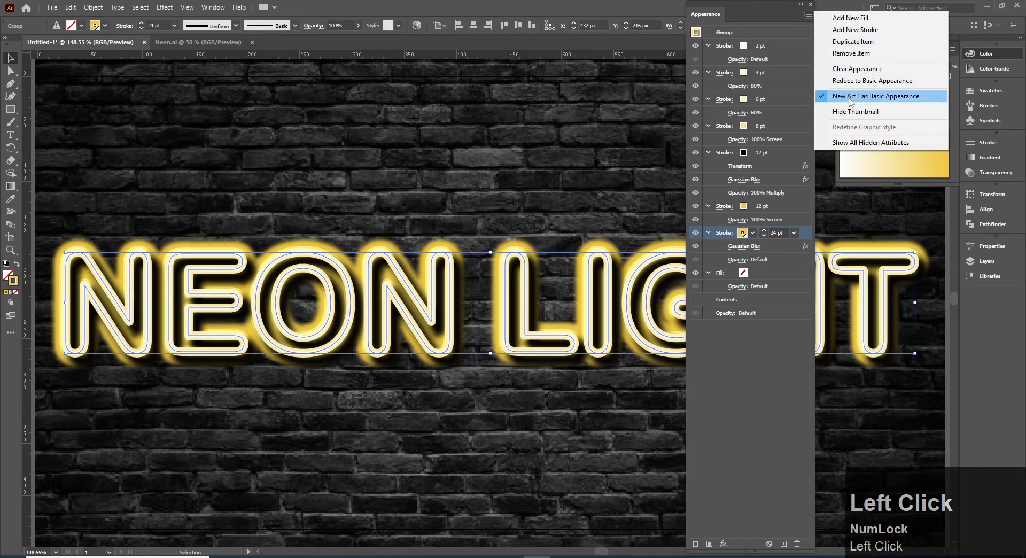
pyautogui.click(836, 42)
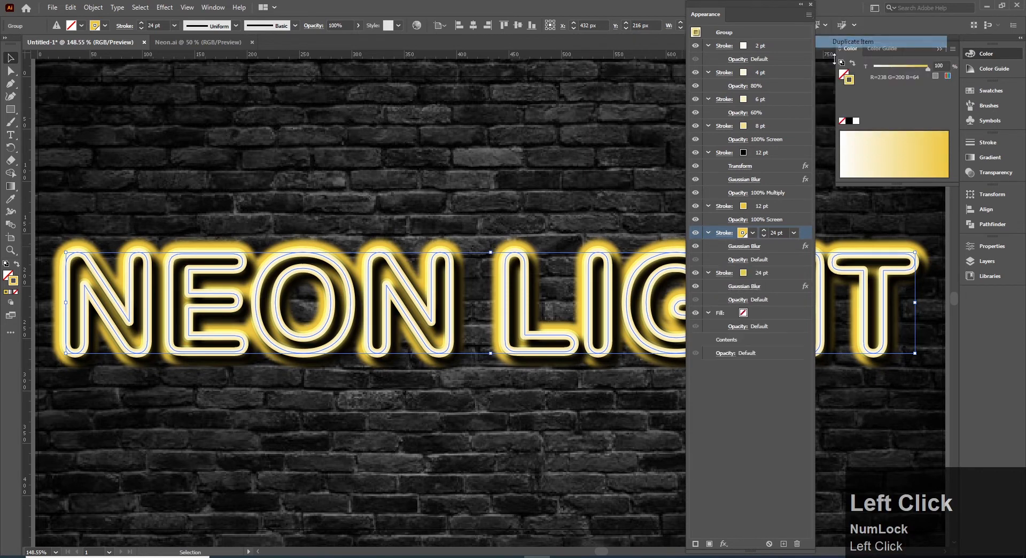
pyautogui.click(799, 273)
pyautogui.click(795, 273)
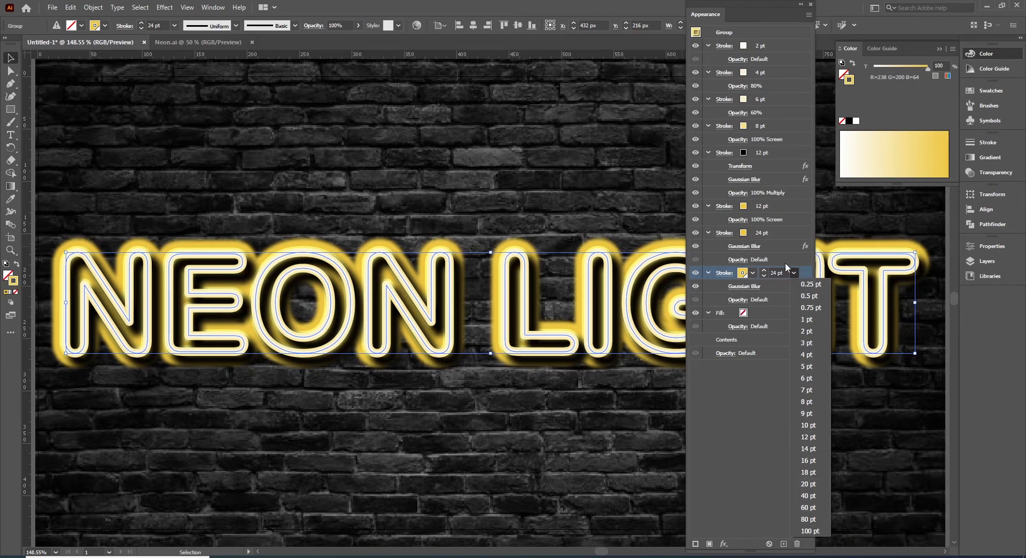
pyautogui.click(773, 270)
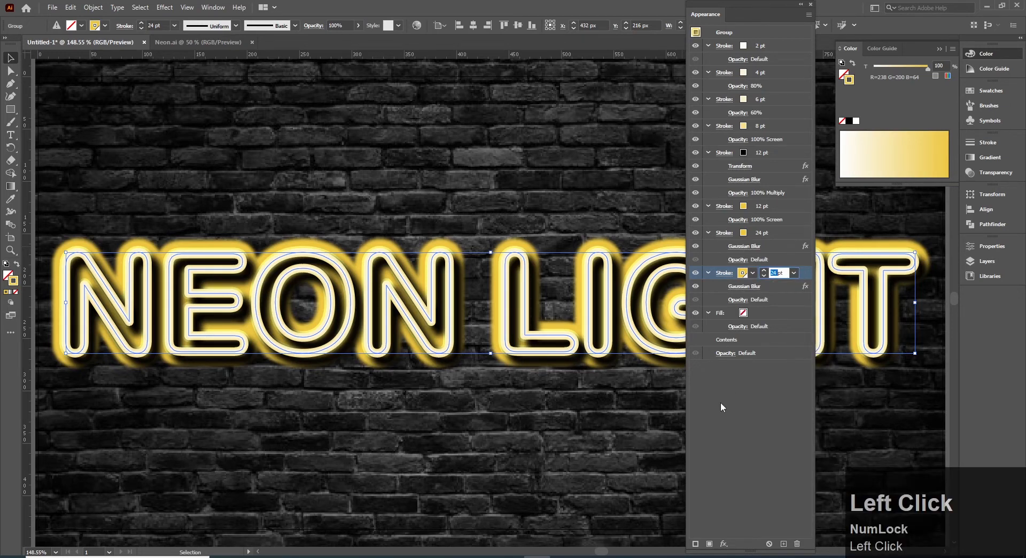
pyautogui.write('30')
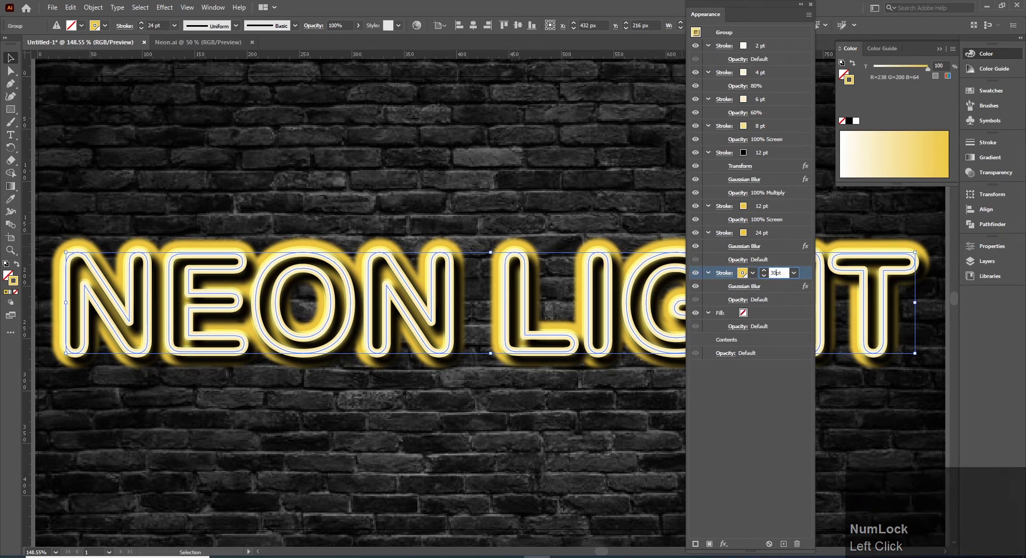
pyautogui.press('Return')
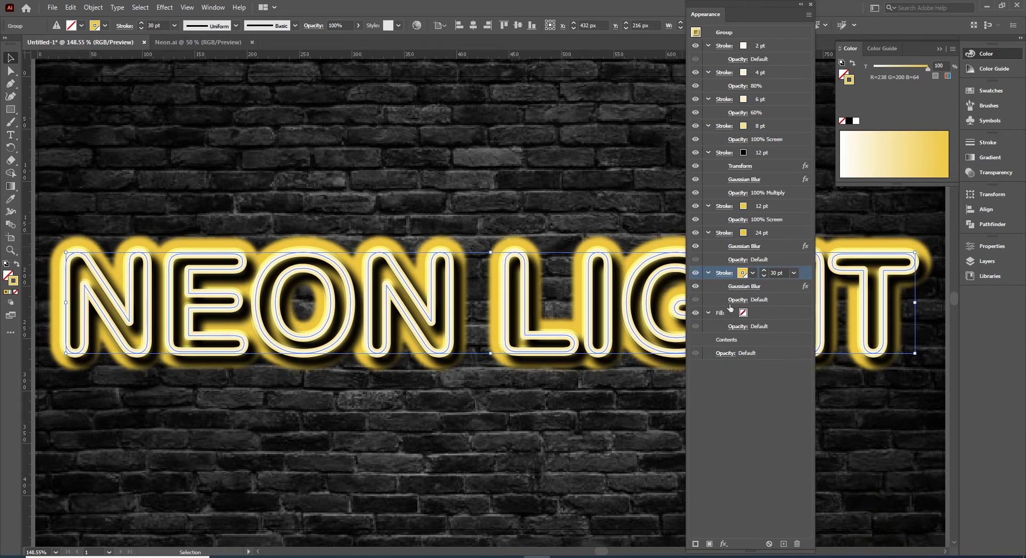
# Set the Gaussian Blur radius of the 30 pt stroke to 16 pixels.
pyautogui.click(749, 291)
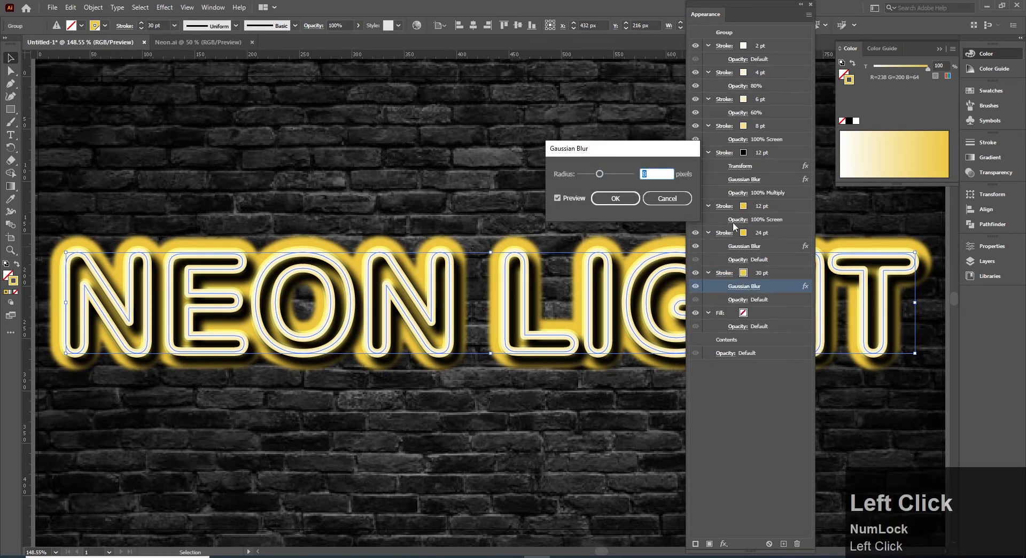
pyautogui.write('16')
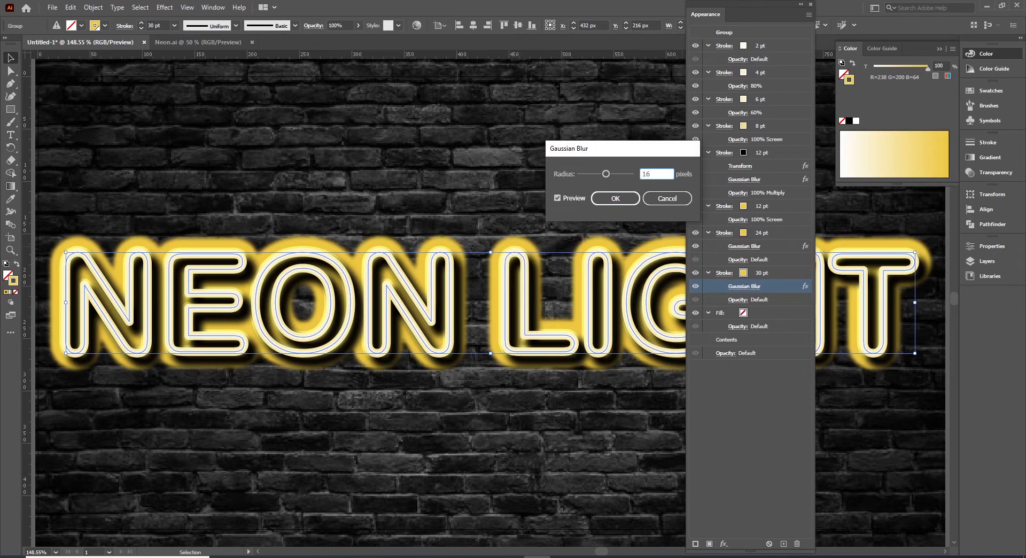
pyautogui.press('Return')
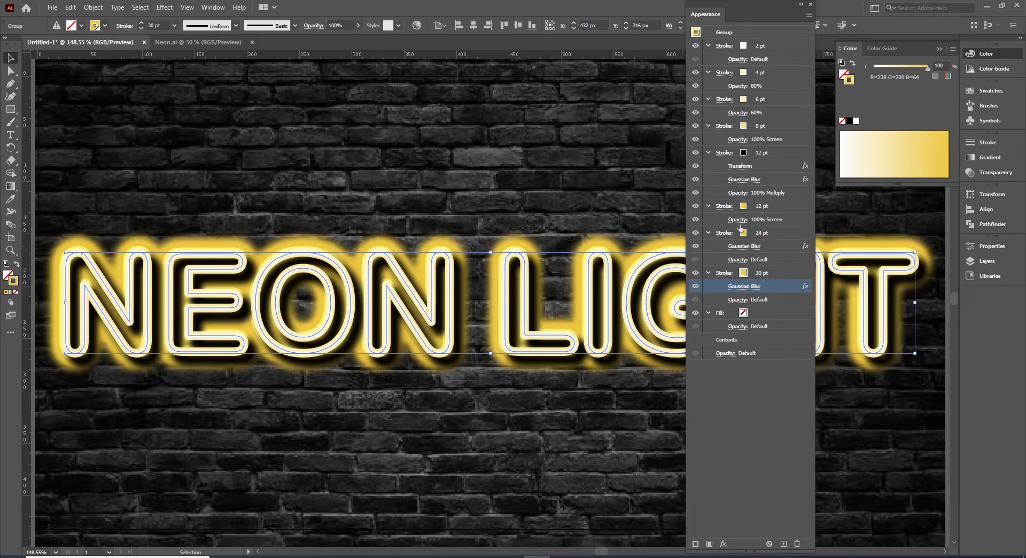
pyautogui.click(737, 300)
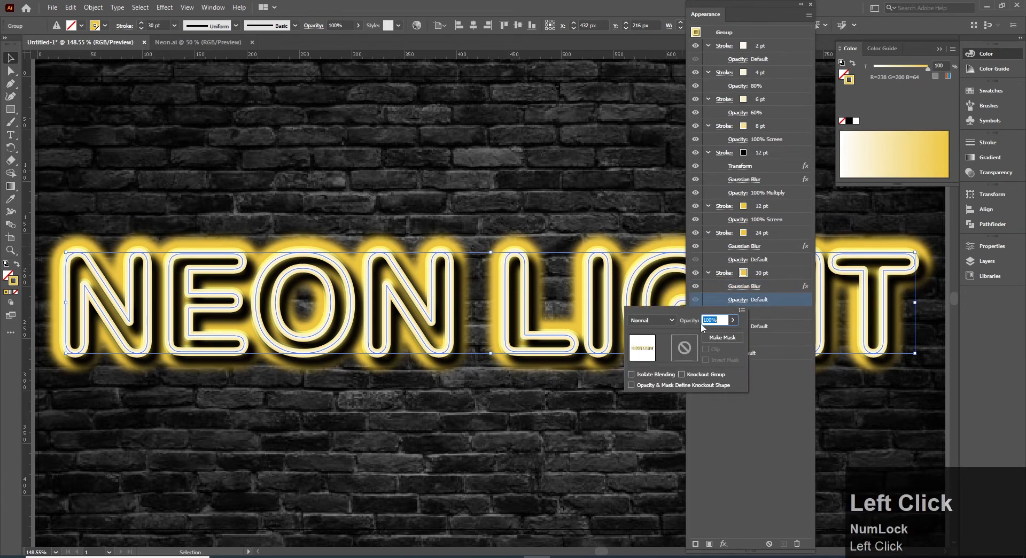
pyautogui.click(792, 395)
# Duplicate the blurred 30 pt stroke and set the lower copy's weight to 52 pt.
pyautogui.click(793, 272)
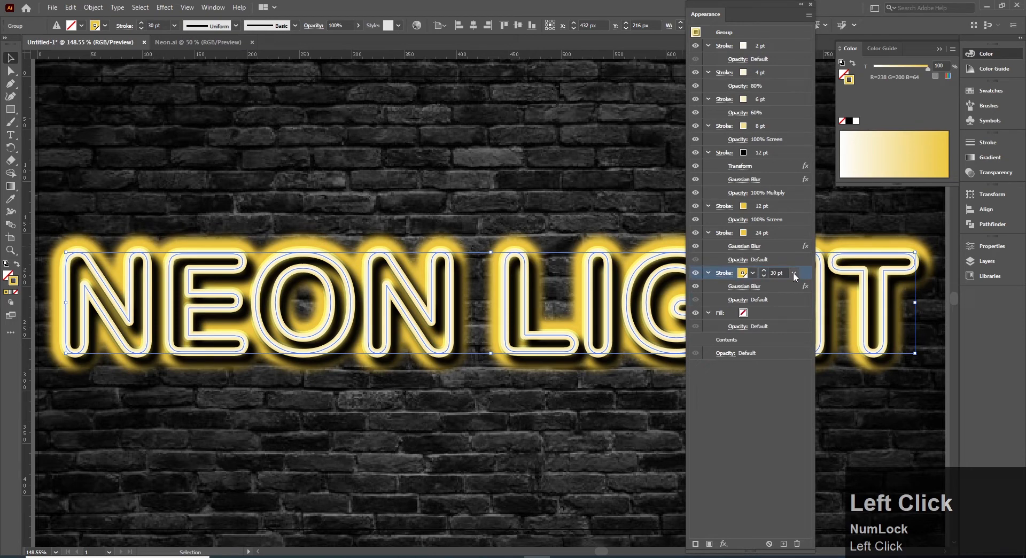
pyautogui.click(810, 18)
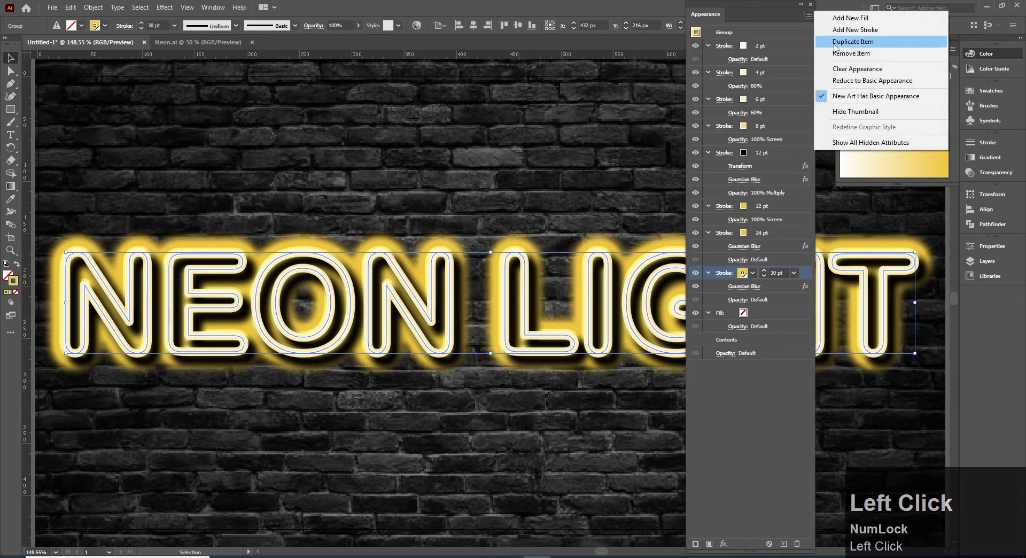
pyautogui.click(834, 45)
pyautogui.click(787, 311)
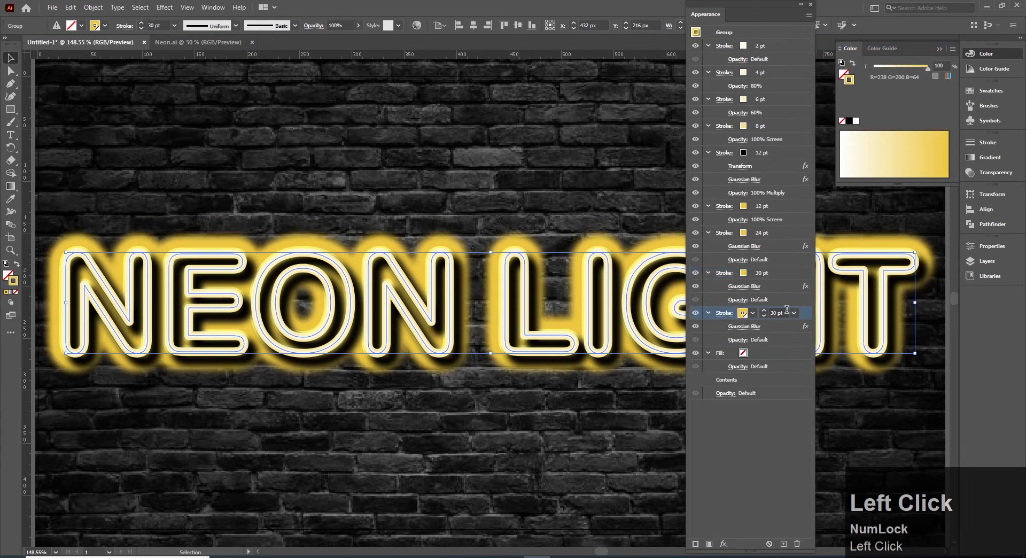
pyautogui.click(775, 312)
pyautogui.write('52')
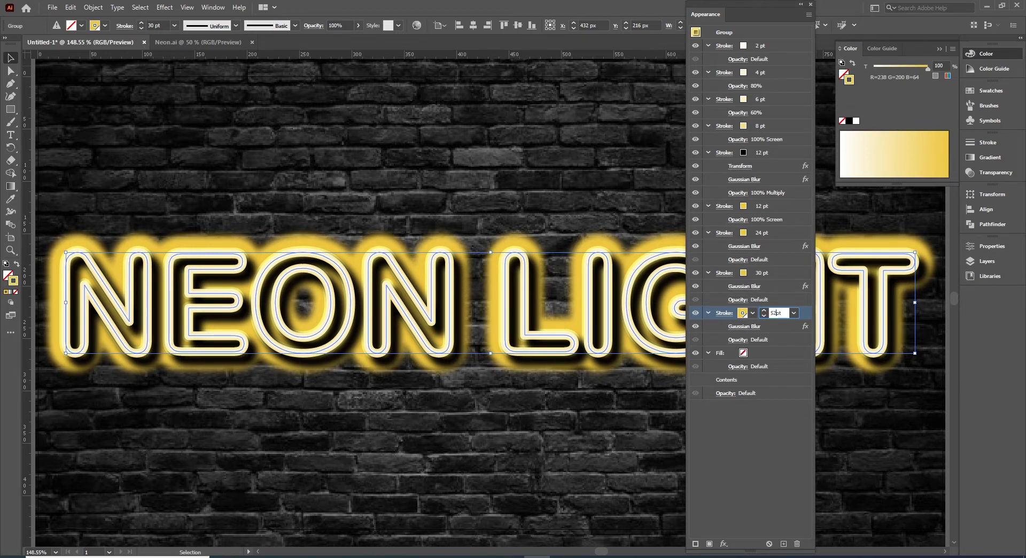
pyautogui.press('Return')
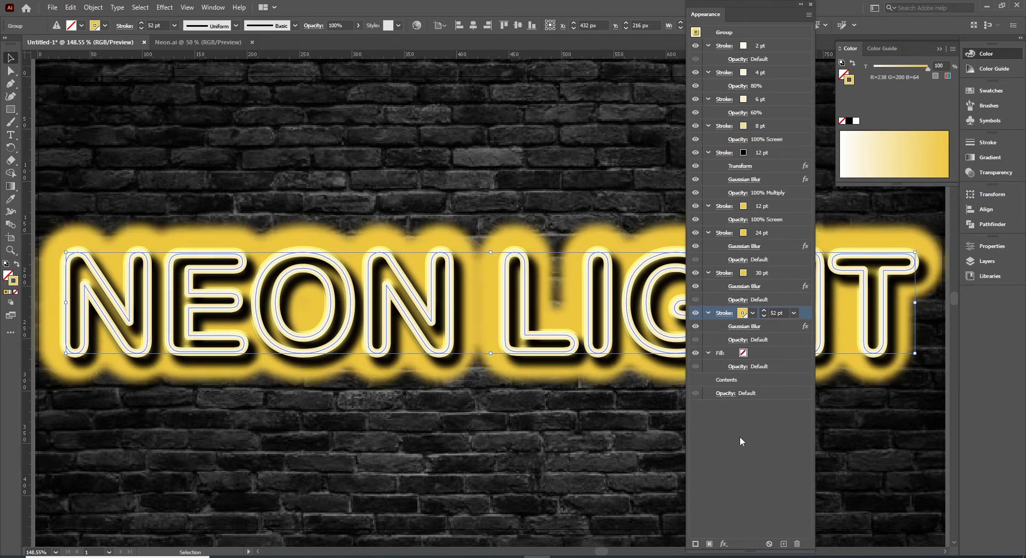
# Set the Gaussian Blur radius of the 52 pt stroke to 48 pixels.
pyautogui.click(747, 327)
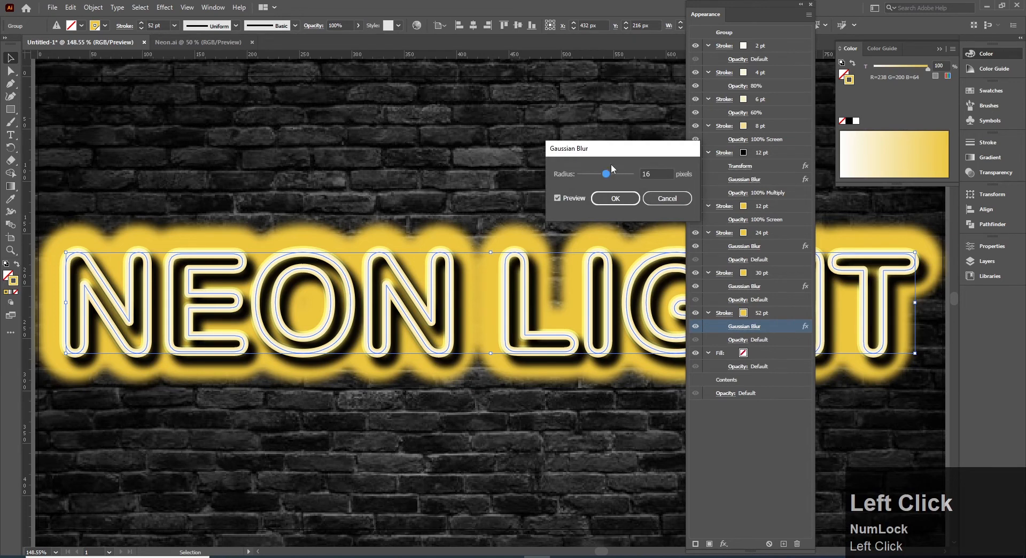
pyautogui.click(653, 171)
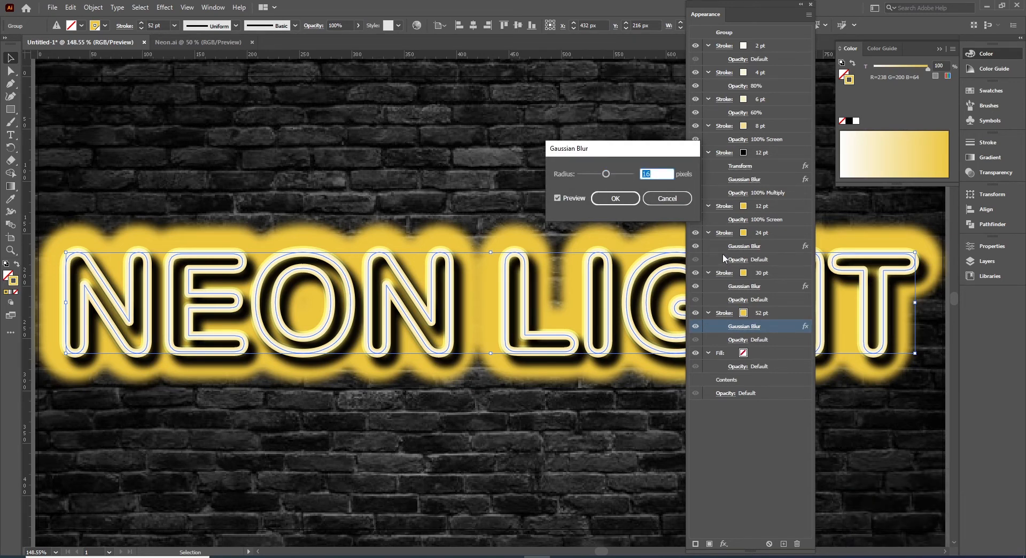
pyautogui.write('48')
pyautogui.press('Return')
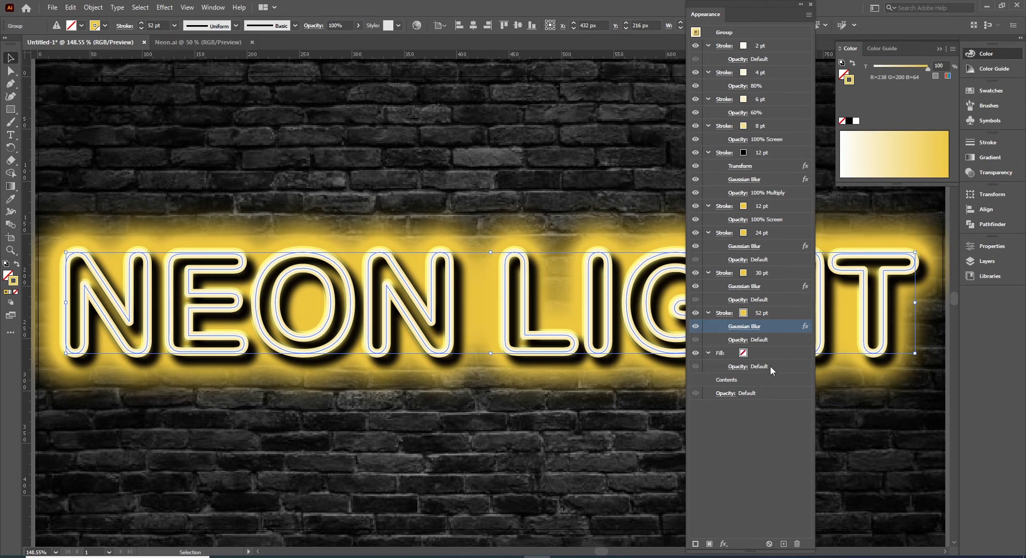
# Set the blending mode of the blurred 52 pt stroke to Screen.
pyautogui.click(736, 342)
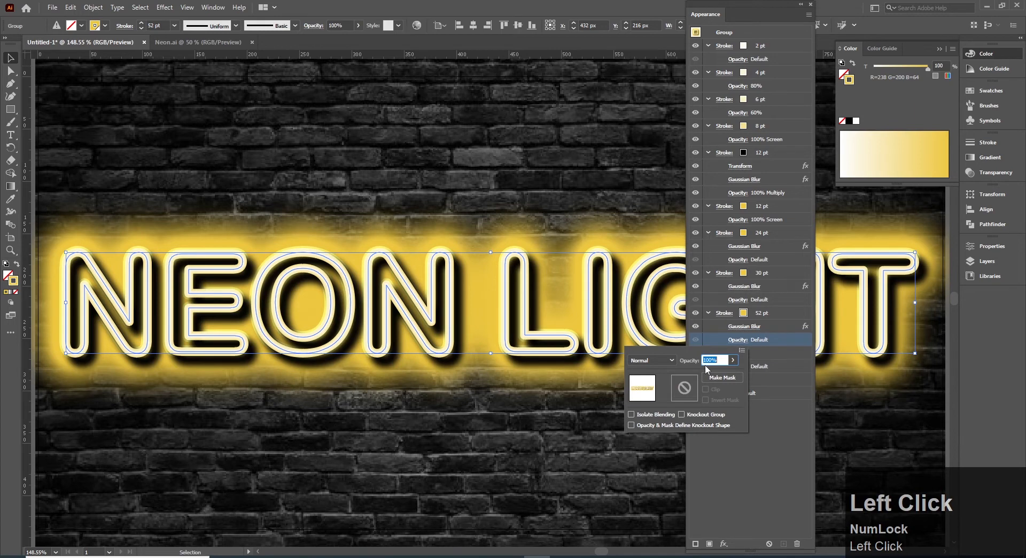
pyautogui.click(672, 361)
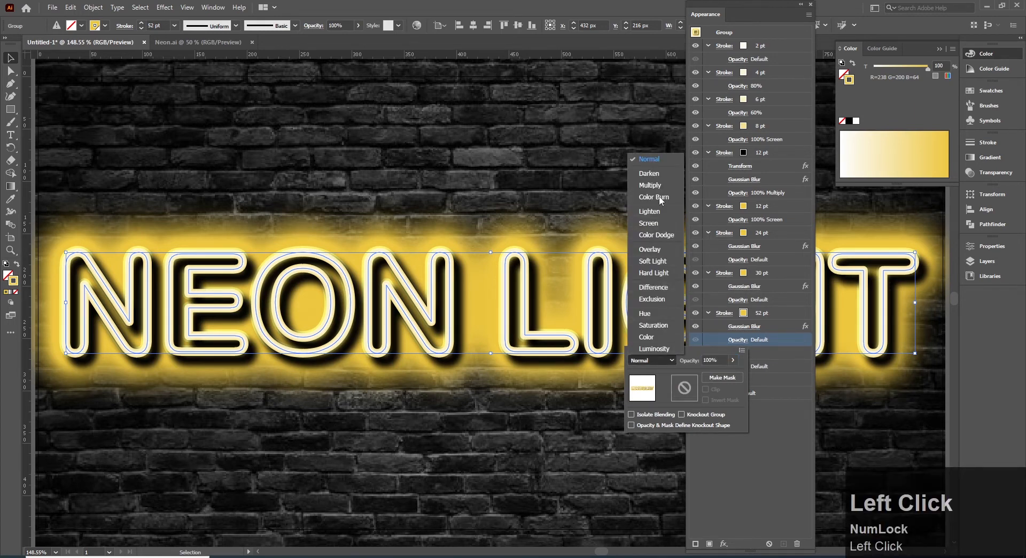
pyautogui.click(660, 222)
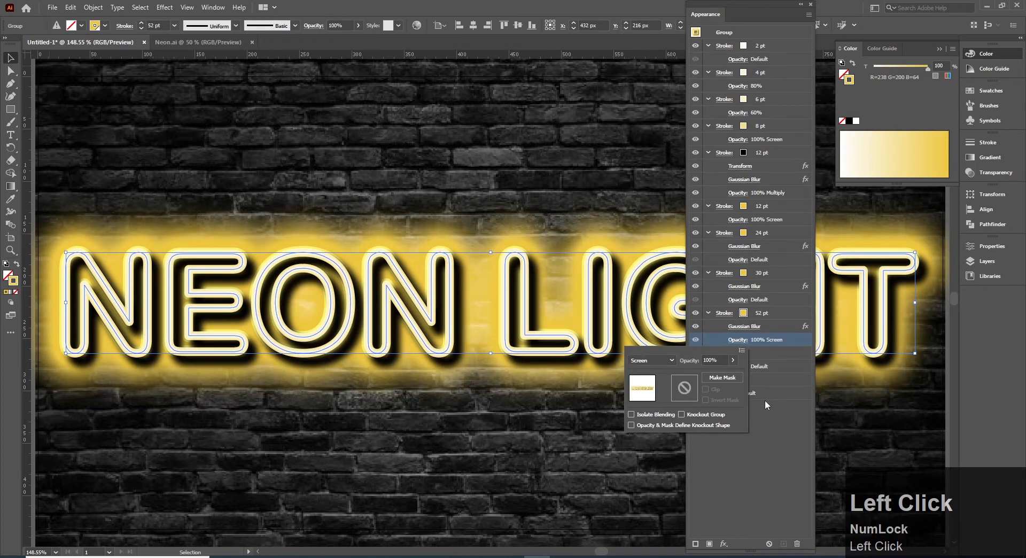
pyautogui.click(774, 340)
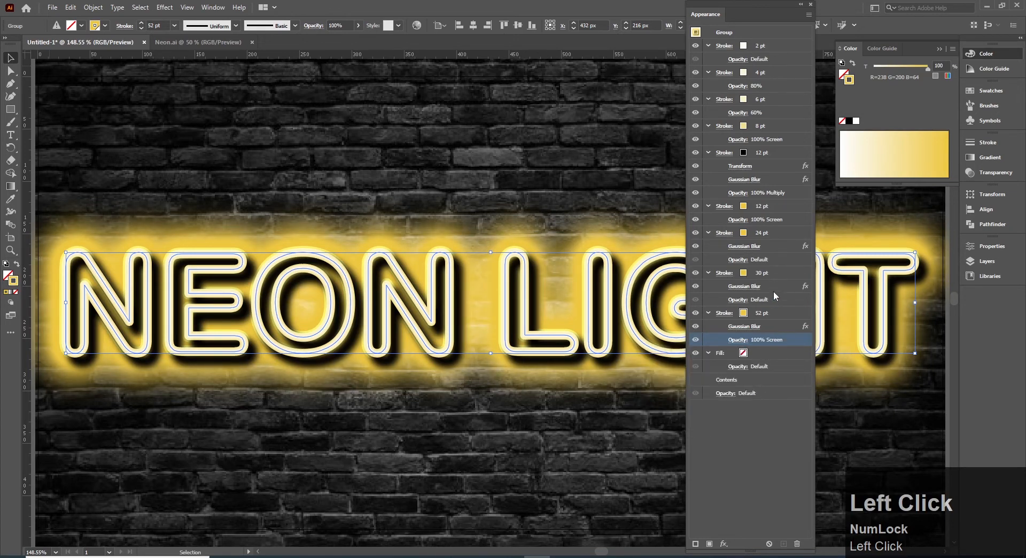
# Duplicate the blurred 52 pt stroke and set the lower copy's opacity to 33%.
pyautogui.click(775, 311)
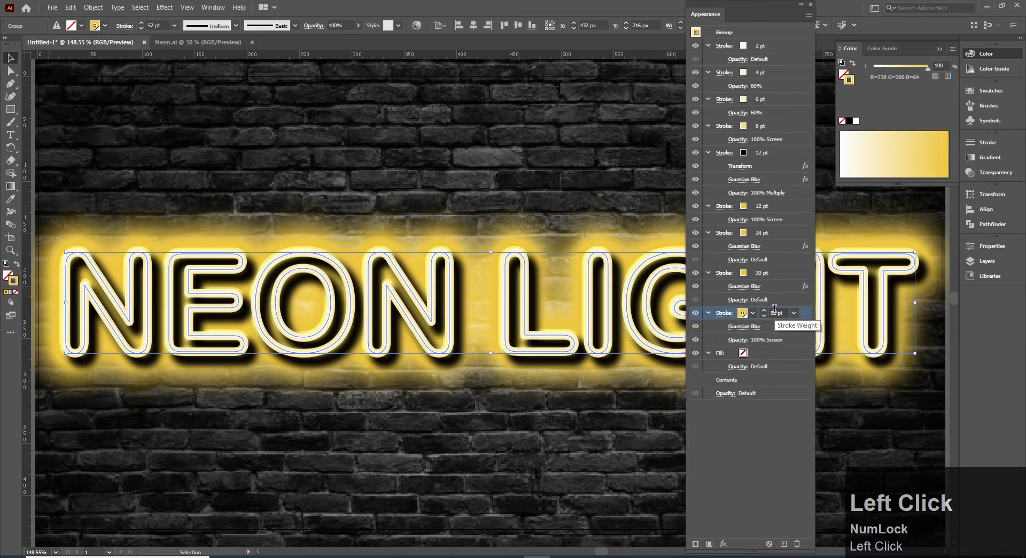
pyautogui.click(809, 15)
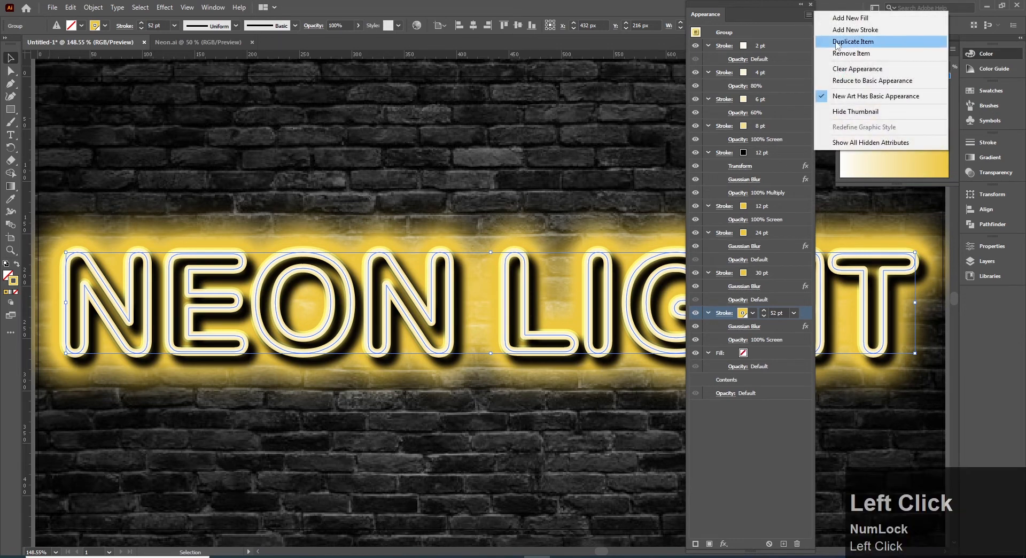
pyautogui.click(850, 39)
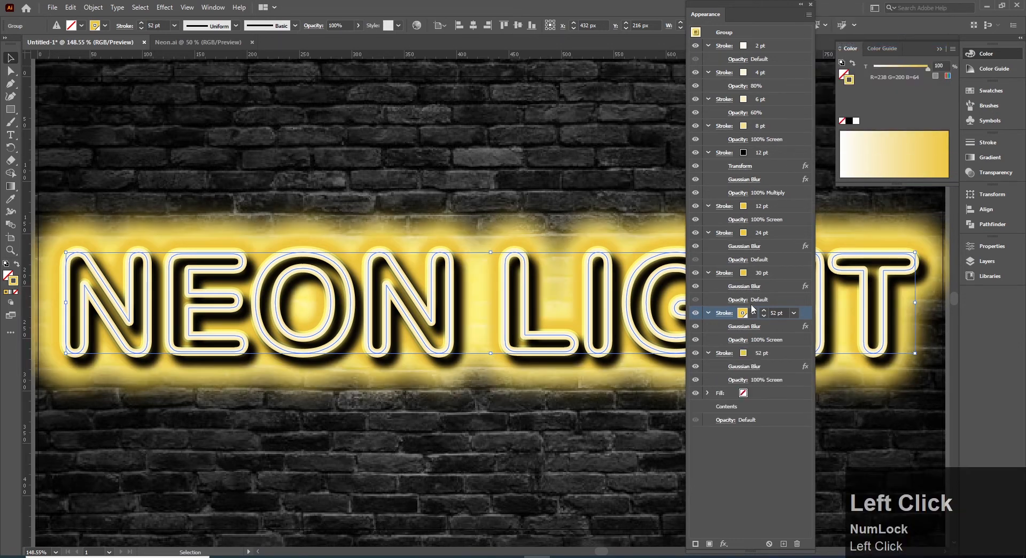
pyautogui.click(782, 354)
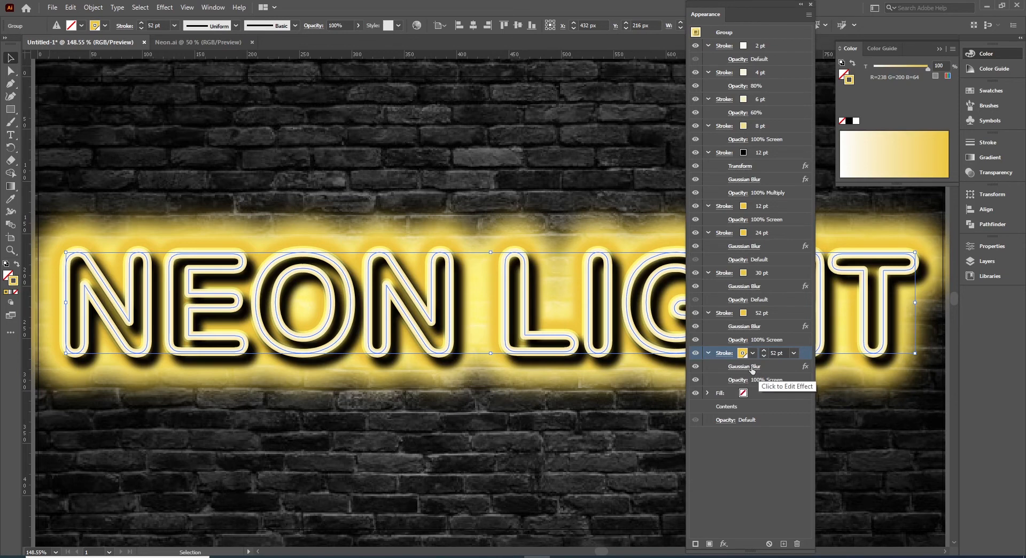
pyautogui.click(740, 380)
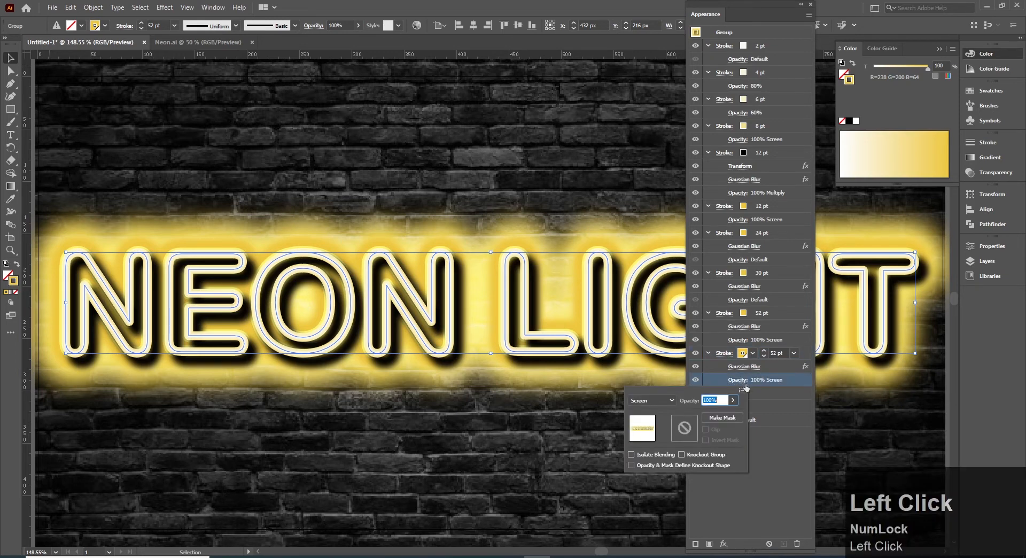
pyautogui.write('33')
pyautogui.press('Return')
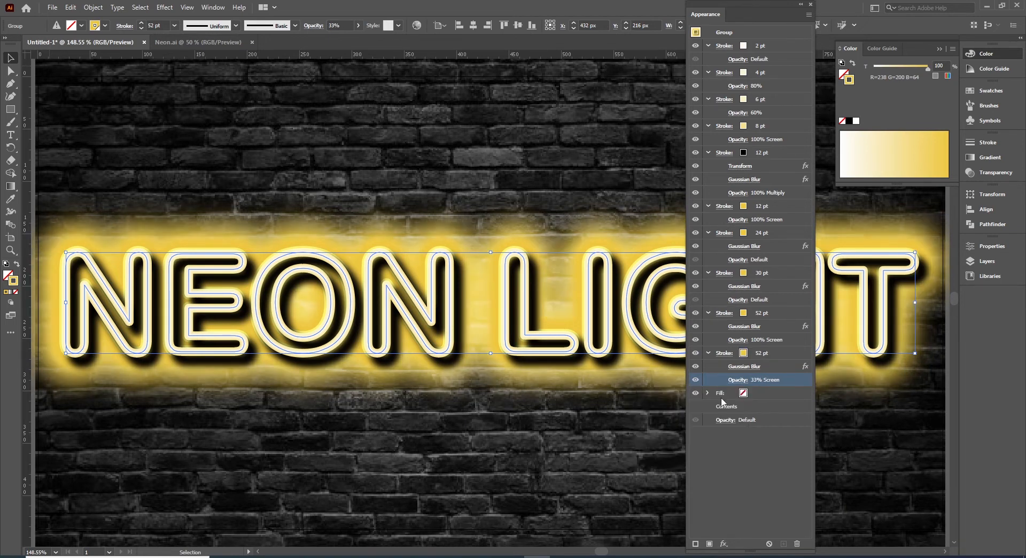
# Set the blending mode of the lower 52 pt stroke to Color Dodge and close the appearance settings.
pyautogui.click(740, 380)
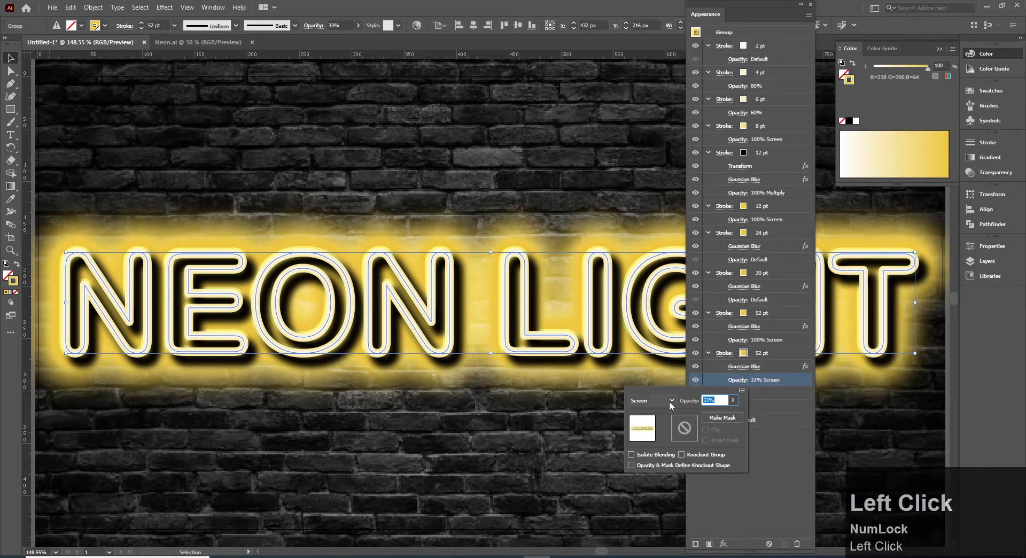
pyautogui.click(670, 402)
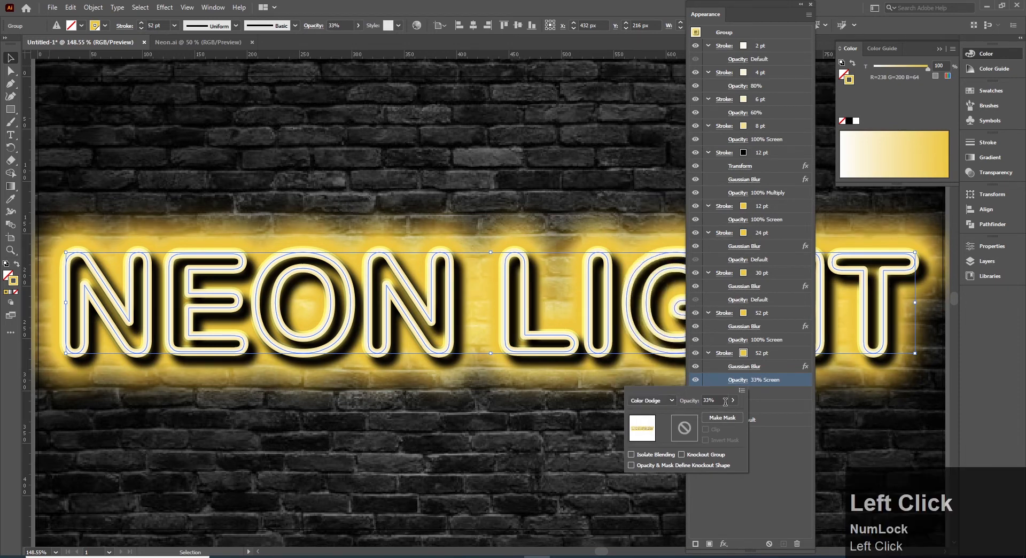
pyautogui.click(781, 380)
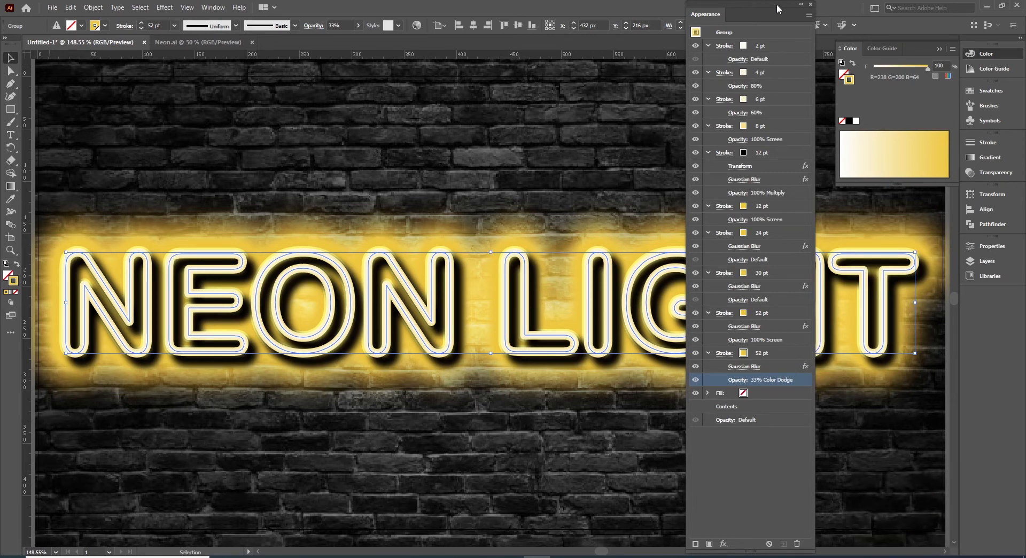
pyautogui.click(811, 6)
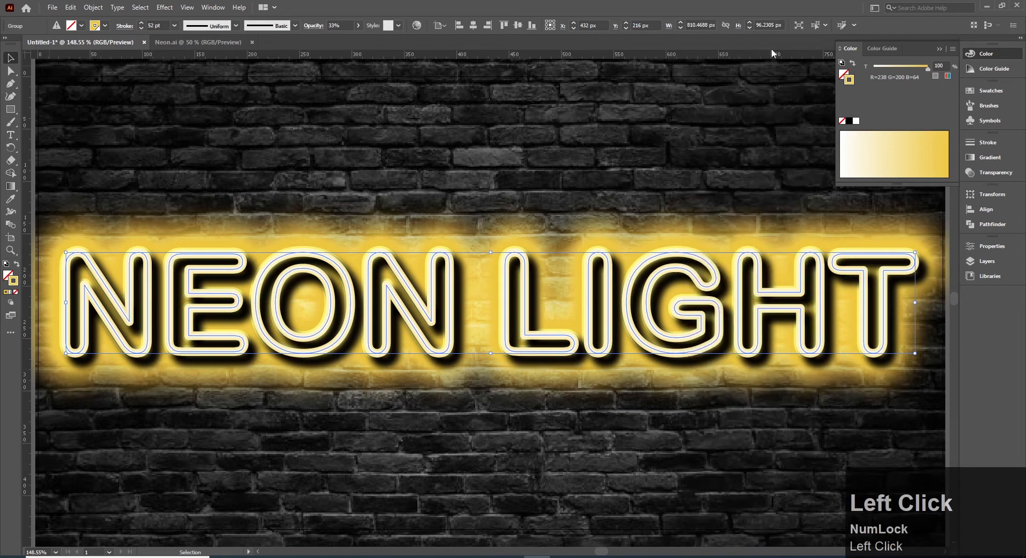
# Scale the neon text group down proportionally about its centre to about 665 px wide and deselect it.
pyautogui.keyDown('ctrl'); pyautogui.keyDown('alt'); pyautogui.click(601, 289); pyautogui.keyUp('alt'); pyautogui.keyUp('ctrl')
pyautogui.moveTo(601, 289); pyautogui.dragTo(640, 320)
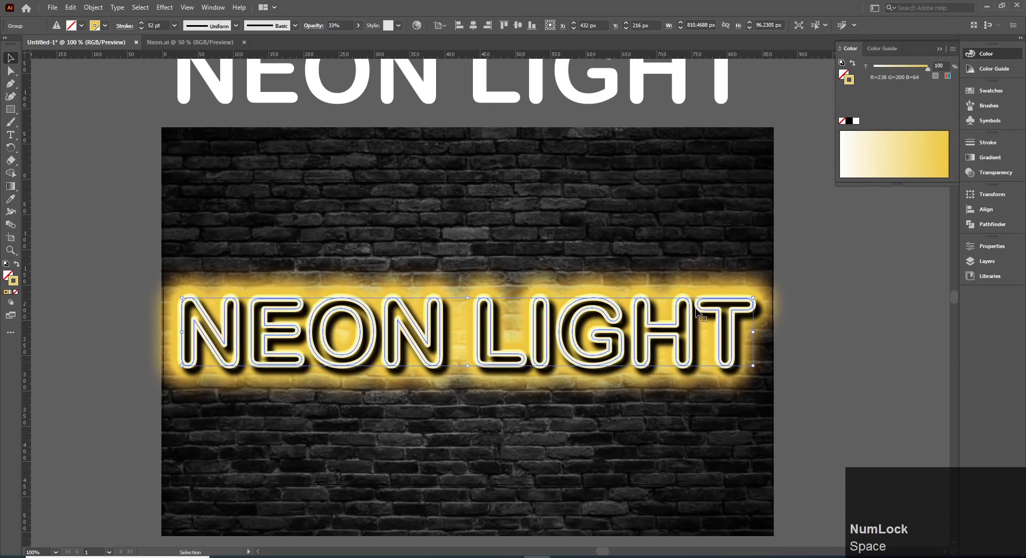
pyautogui.click(769, 294)
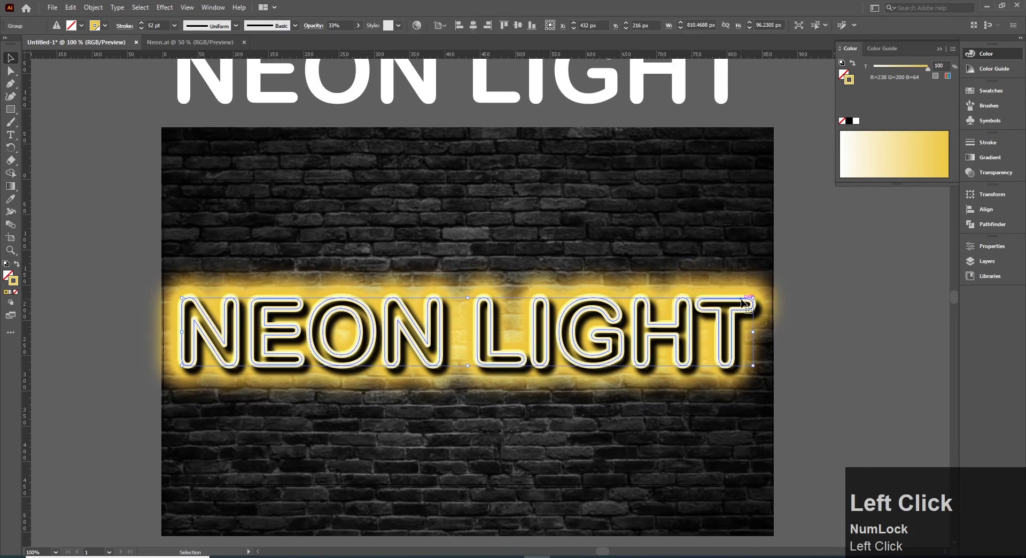
pyautogui.moveTo(753, 297); pyautogui.dragTo(713, 302)
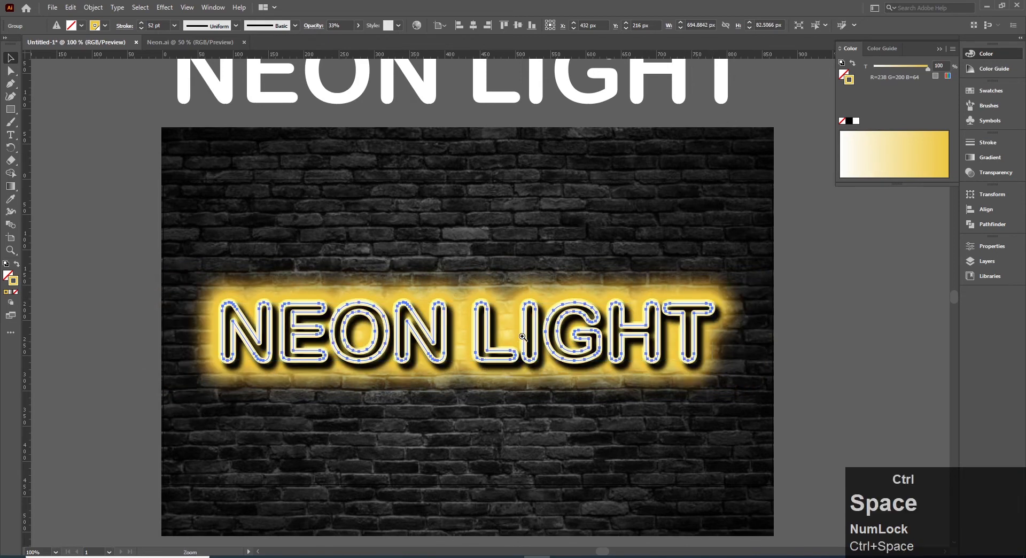
pyautogui.keyDown('ctrl'); pyautogui.click(525, 337); pyautogui.keyUp('ctrl')
pyautogui.moveTo(711, 265); pyautogui.dragTo(888, 316)
pyautogui.moveTo(769, 342); pyautogui.dragTo(719, 336)
pyautogui.click(631, 247)
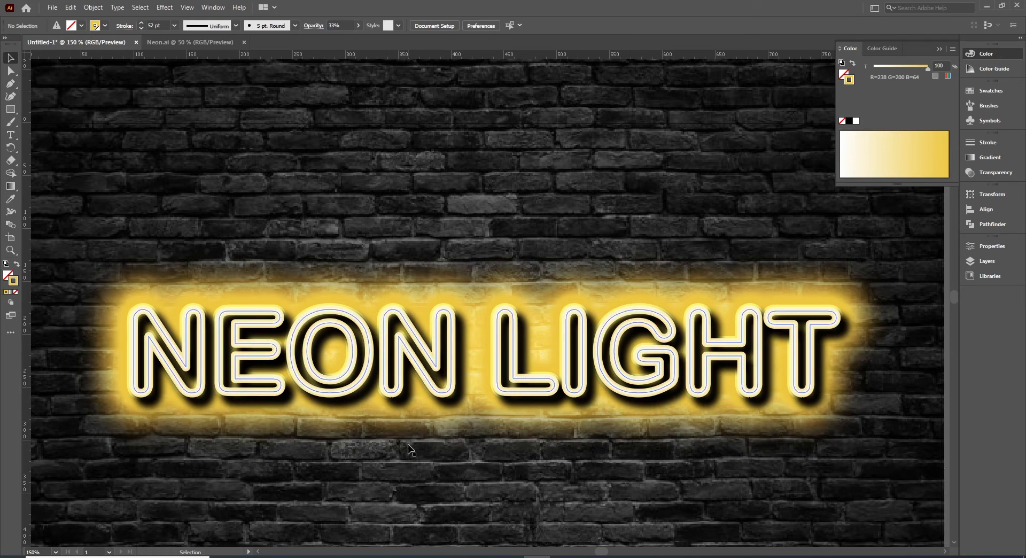
# In the document raster effects settings, set the area added around objects to 180 px.
pyautogui.click(232, 370)
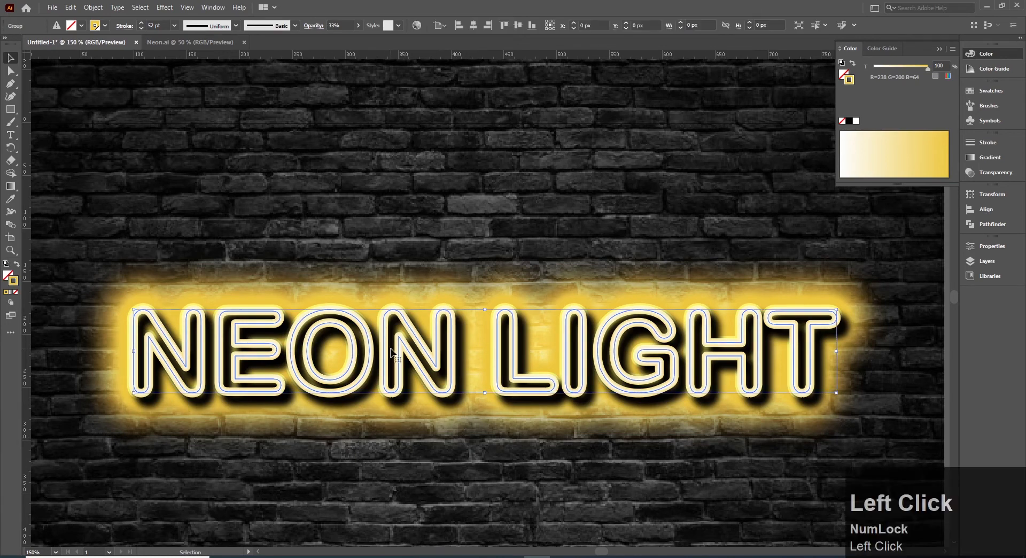
pyautogui.click(163, 7)
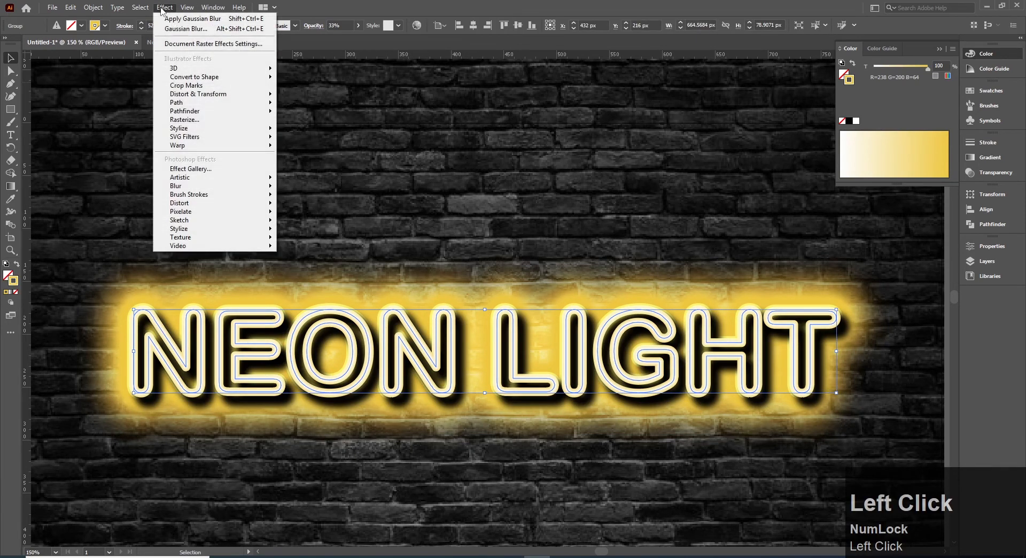
pyautogui.click(198, 47)
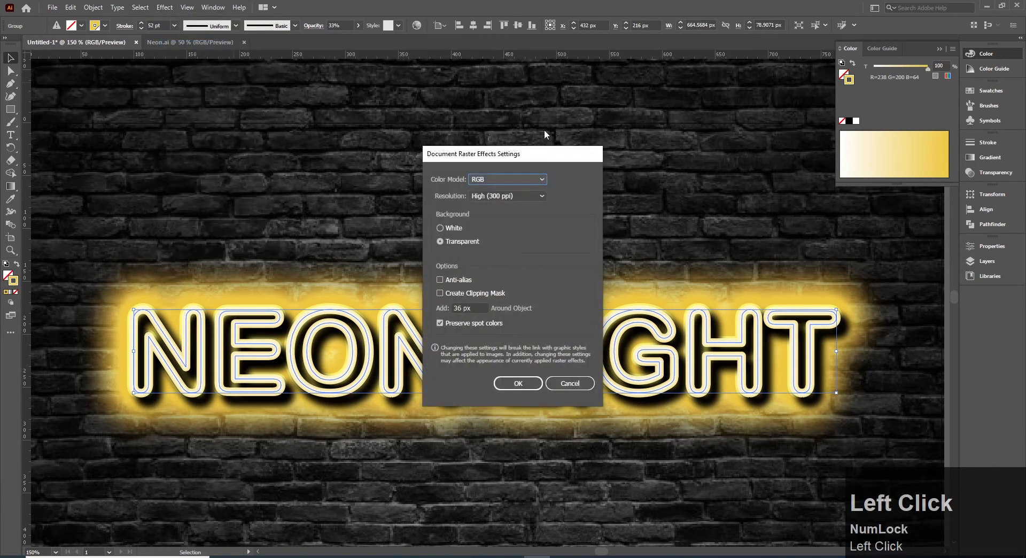
pyautogui.moveTo(544, 154); pyautogui.dragTo(470, 89)
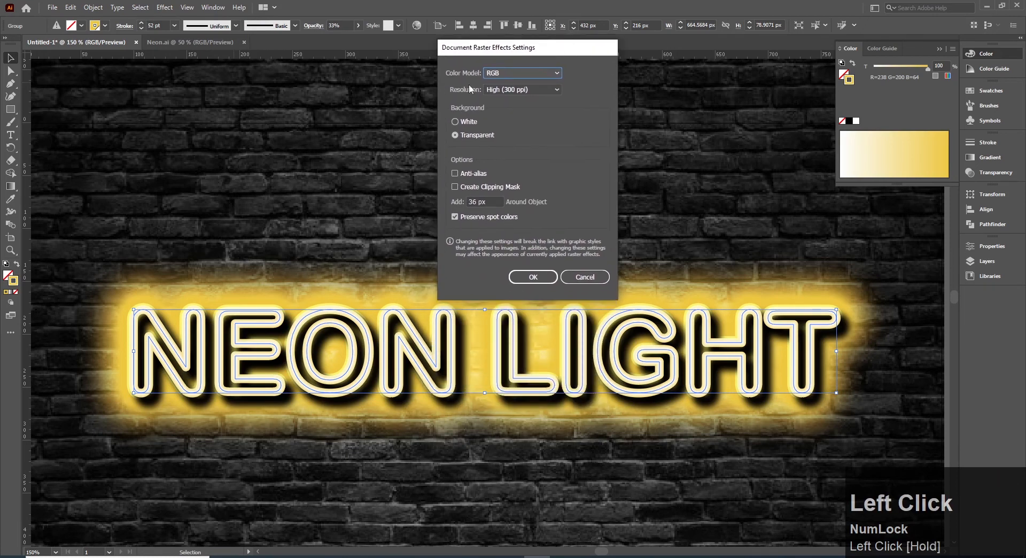
pyautogui.click(473, 202)
pyautogui.press('BackSpace')
pyautogui.write('180')
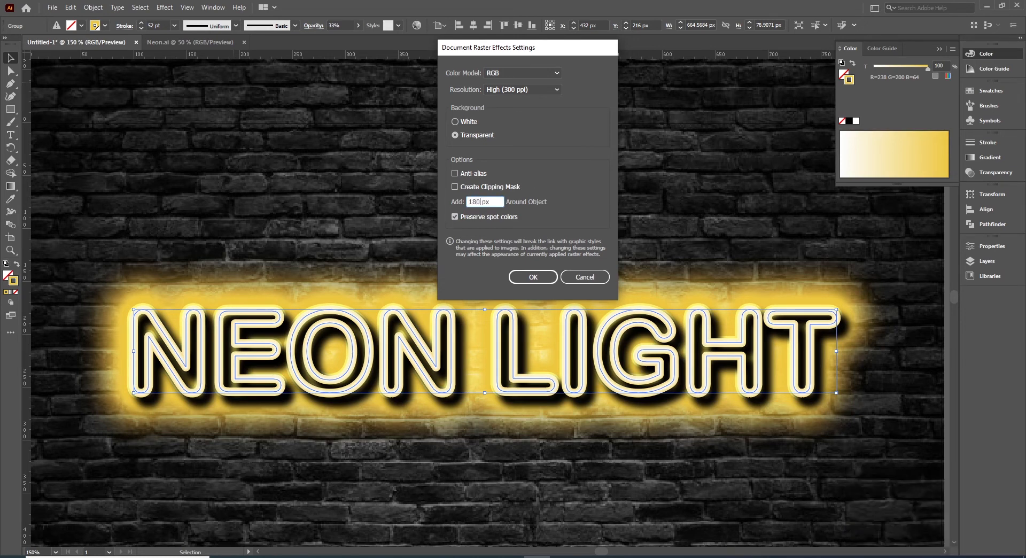
pyautogui.press('Return')
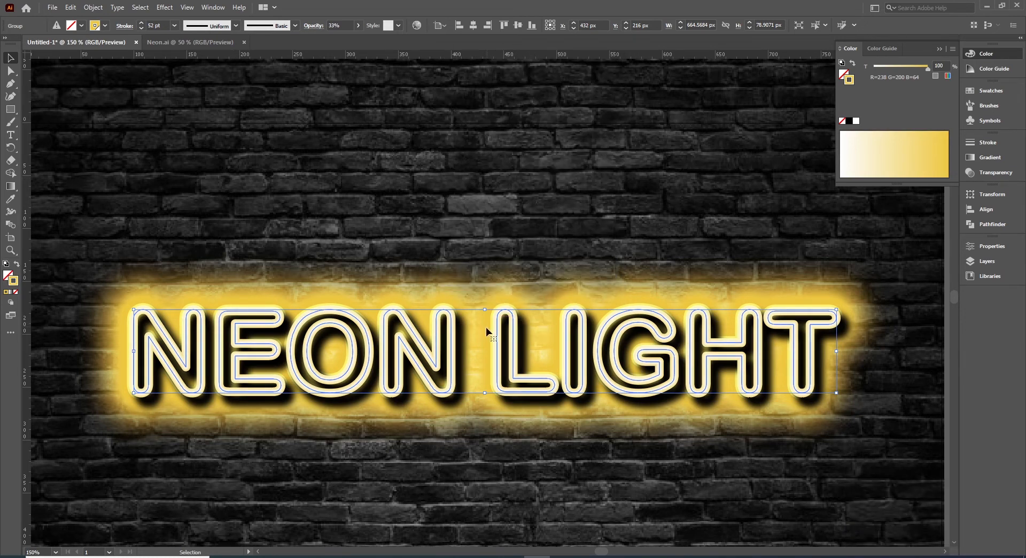
pyautogui.click(533, 170)
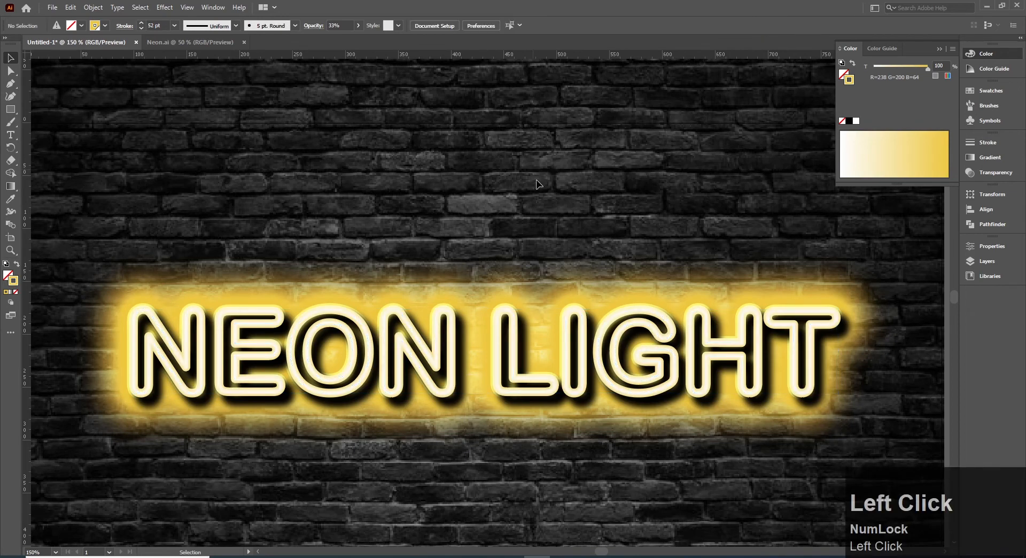
# Move the neon text group to about X 444 px, Y 200 px on the wall and collapse the color settings.
pyautogui.moveTo(612, 321); pyautogui.dragTo(619, 276)
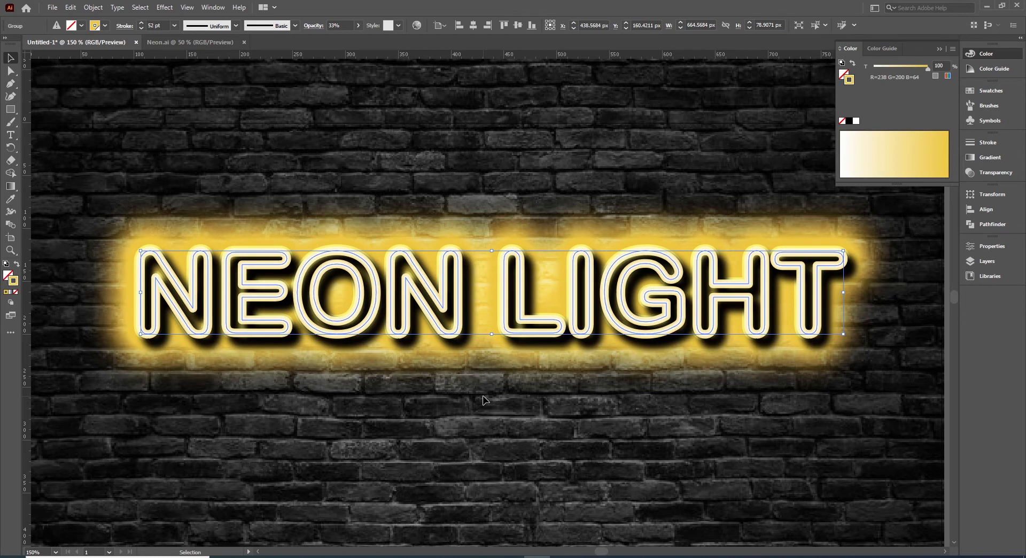
pyautogui.moveTo(582, 328); pyautogui.dragTo(581, 366)
pyautogui.hotkey('ctrl', '0')
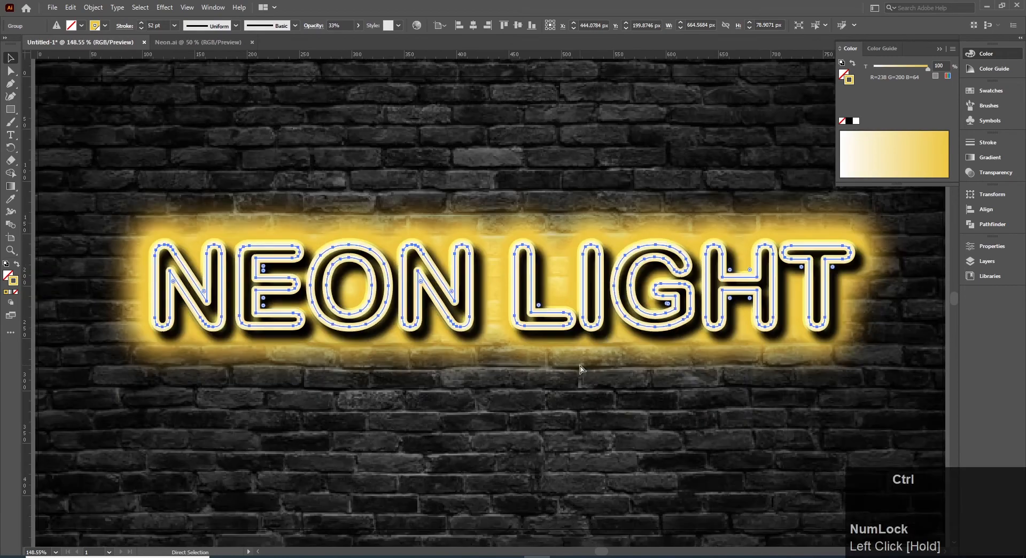
pyautogui.click(1002, 55)
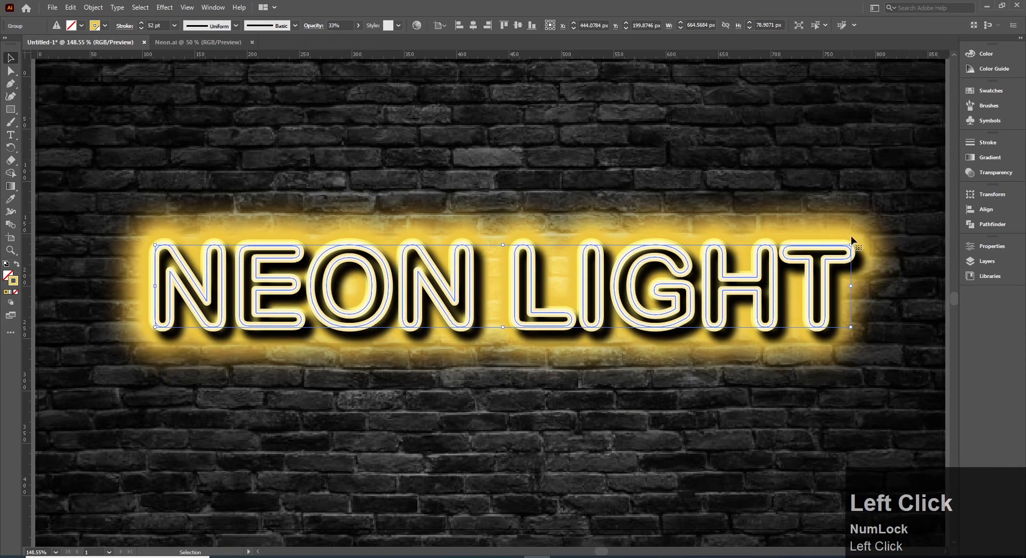
pyautogui.click(556, 140)
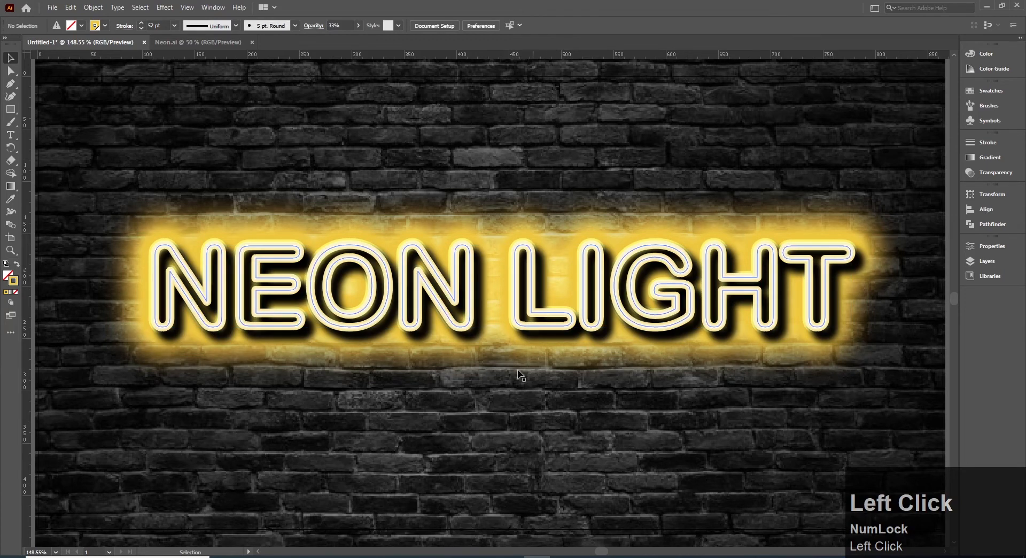
# Copy the neon text straight below the original and move both texts up together to about Y 184 px.
pyautogui.click(584, 264)
pyautogui.moveTo(584, 265); pyautogui.dragTo(567, 439)
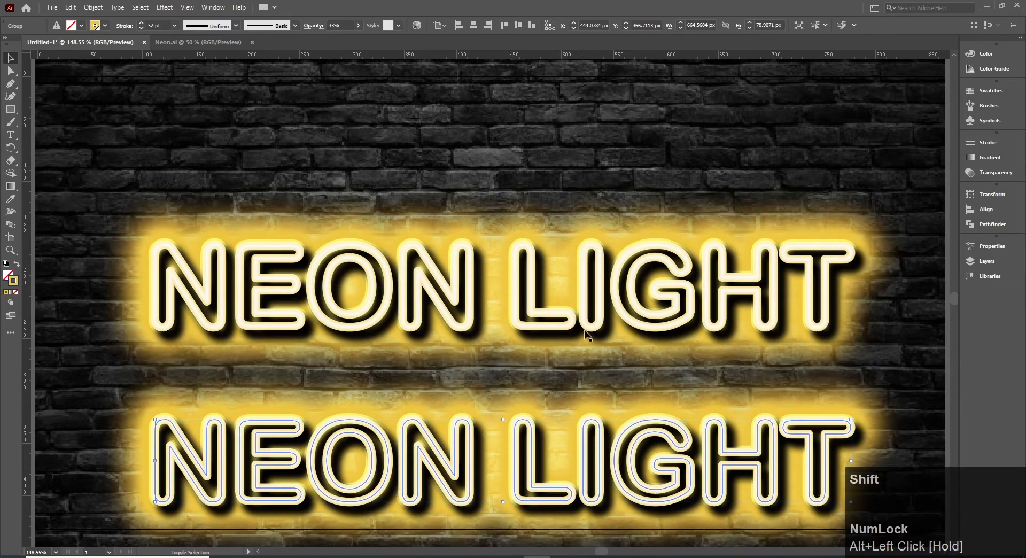
pyautogui.keyDown('shift'); pyautogui.click(586, 296); pyautogui.keyUp('shift')
pyautogui.moveTo(587, 294); pyautogui.dragTo(606, 327)
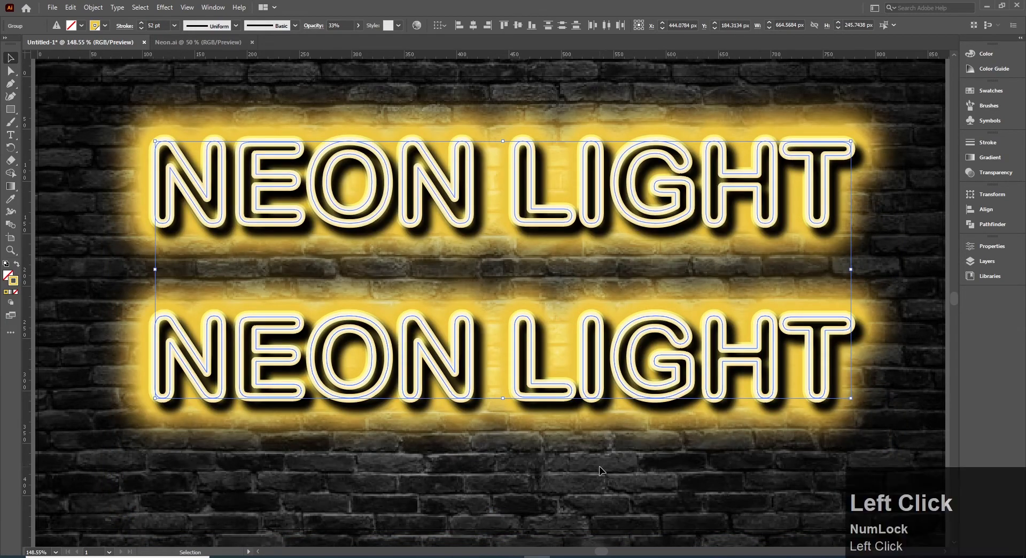
pyautogui.click(599, 468)
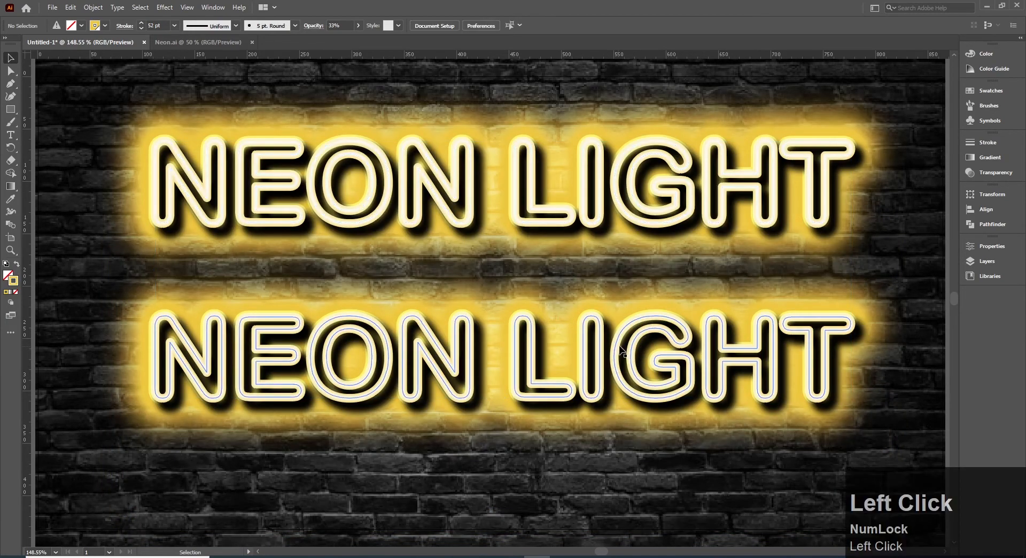
# Move the lower neon text straight down to about Y 295 px and open the options of the global yellow swatch.
pyautogui.moveTo(619, 349); pyautogui.dragTo(619, 371)
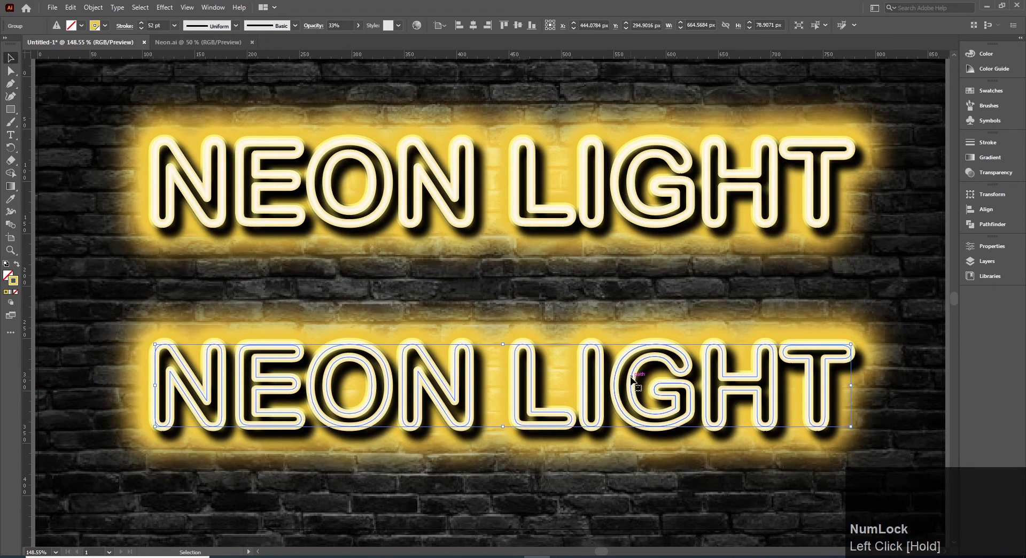
pyautogui.click(982, 93)
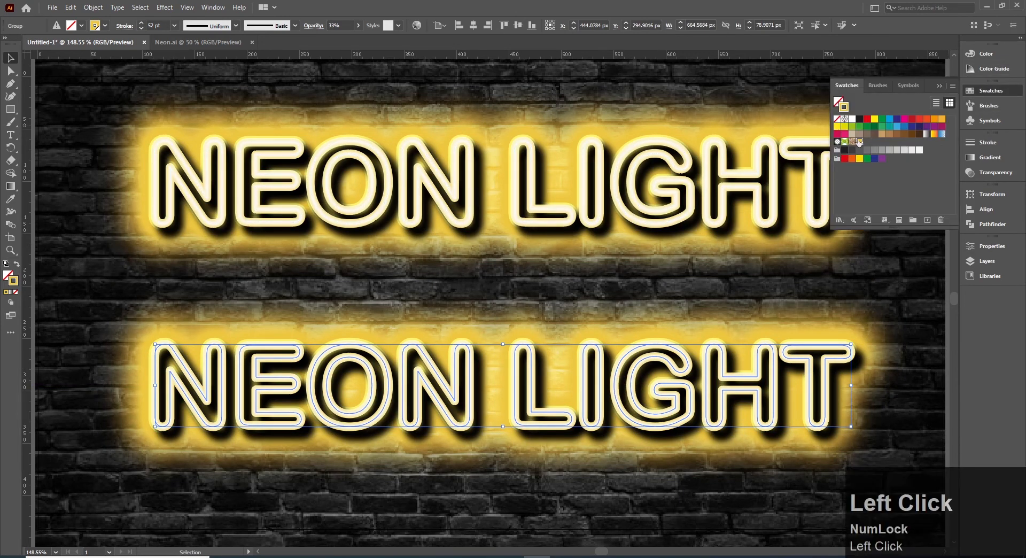
pyautogui.click(860, 143)
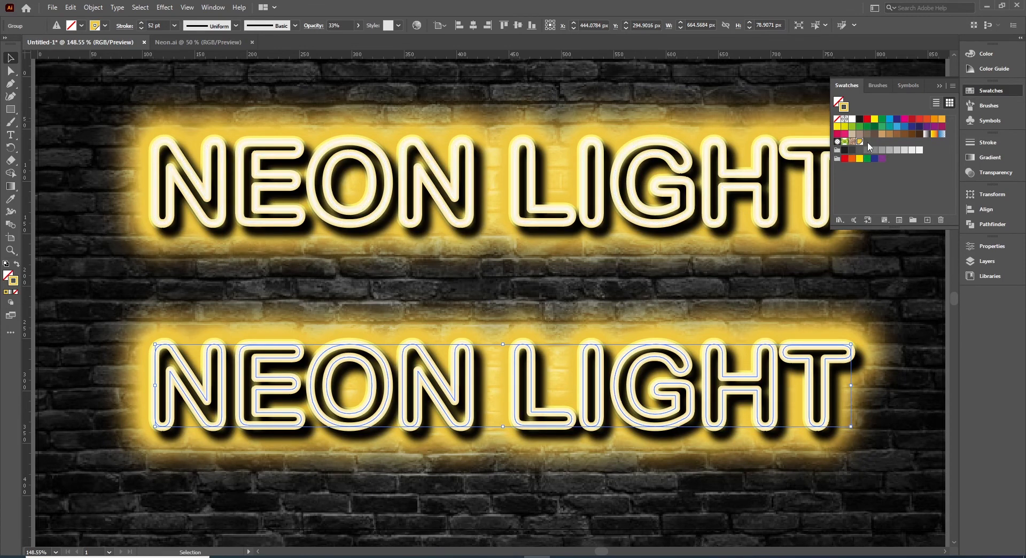
pyautogui.click(860, 141)
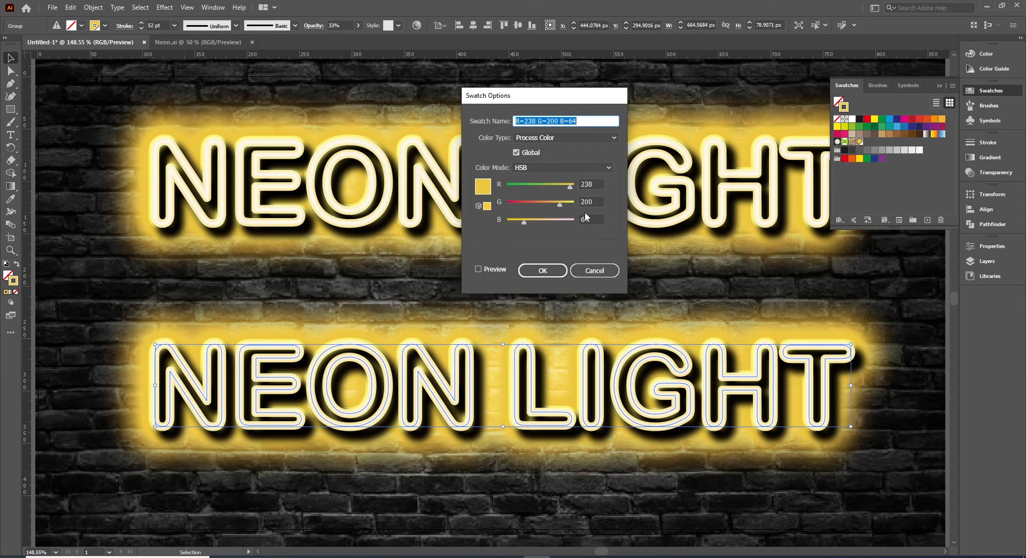
# Preview the global swatch in green with its R value at 76 and set R back to 238.
pyautogui.moveTo(541, 184); pyautogui.dragTo(527, 182)
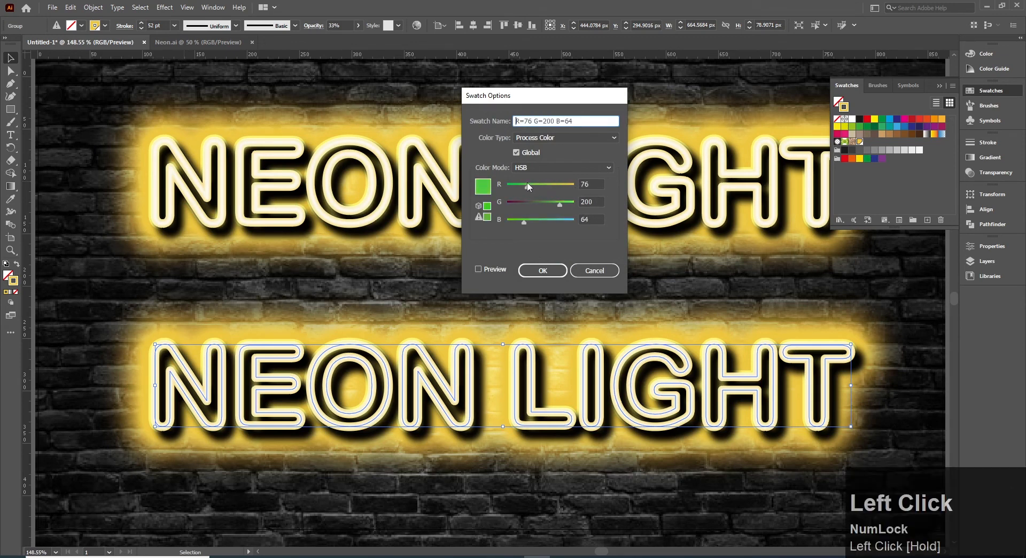
pyautogui.click(478, 270)
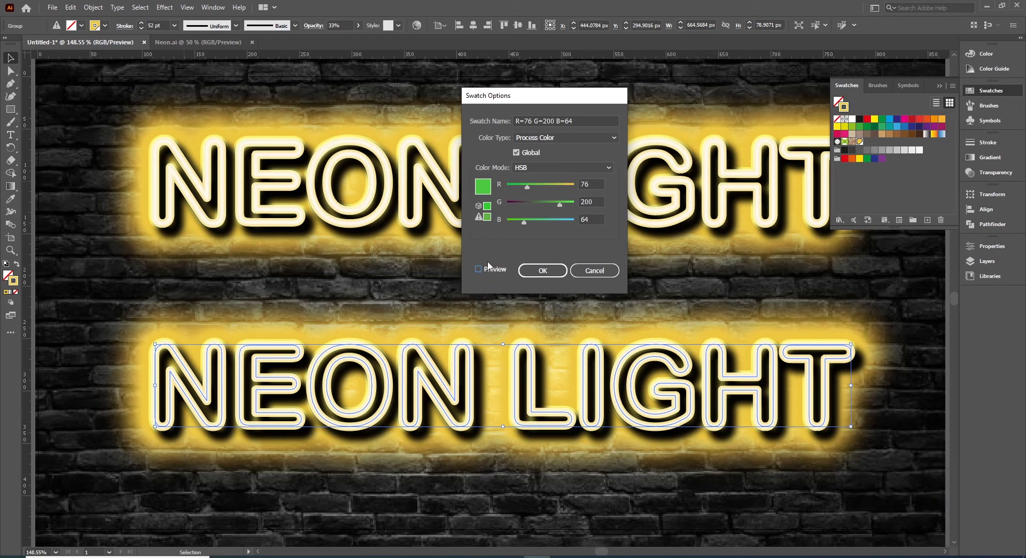
pyautogui.click(481, 268)
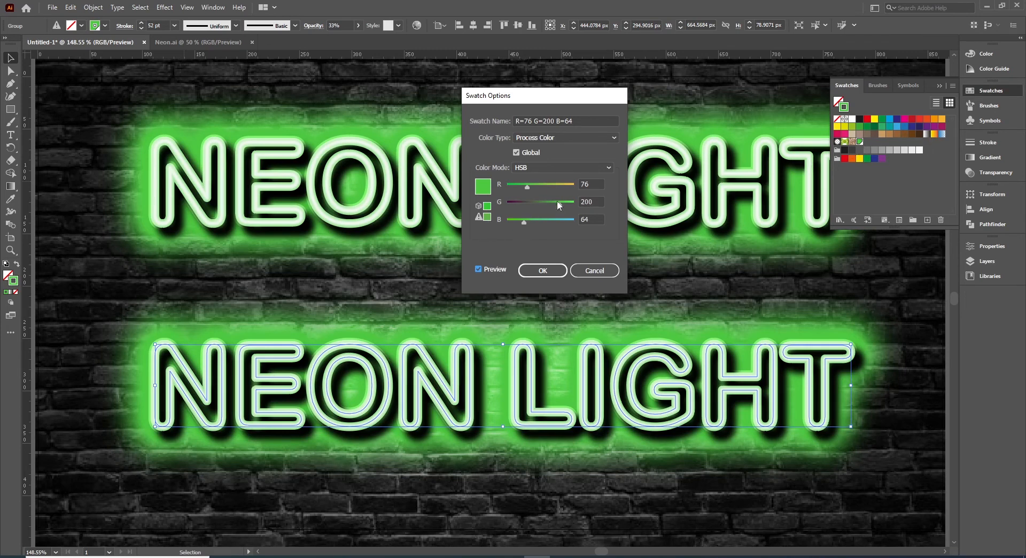
pyautogui.press('ctrl+Num_Lock')
pyautogui.hotkey('ctrl', 'z')
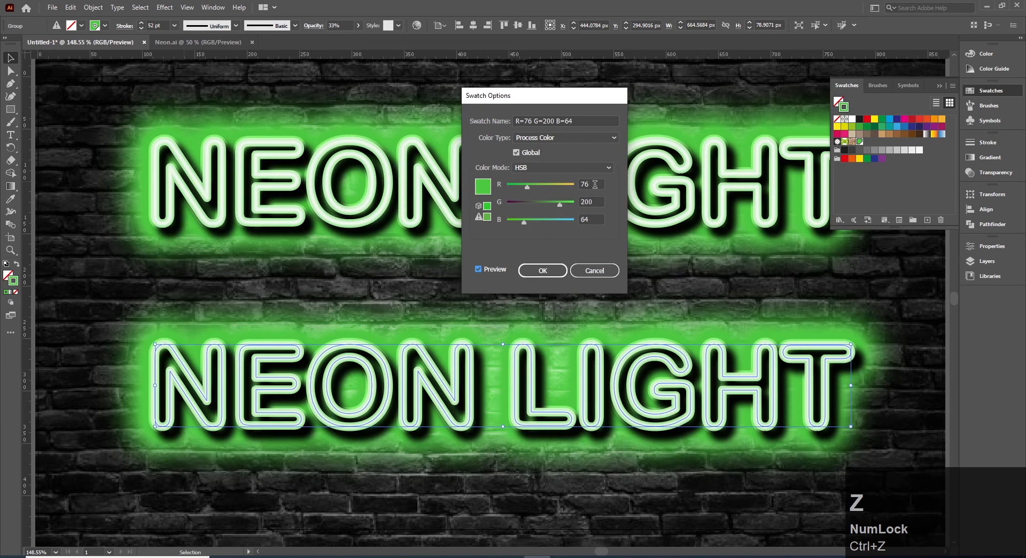
pyautogui.click(595, 184)
pyautogui.write('238')
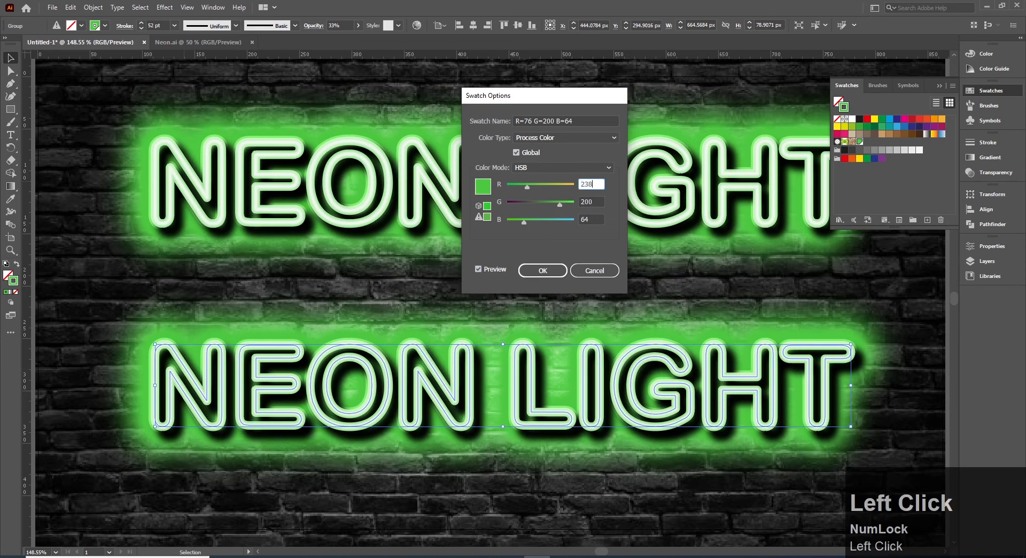
pyautogui.press('Tab')
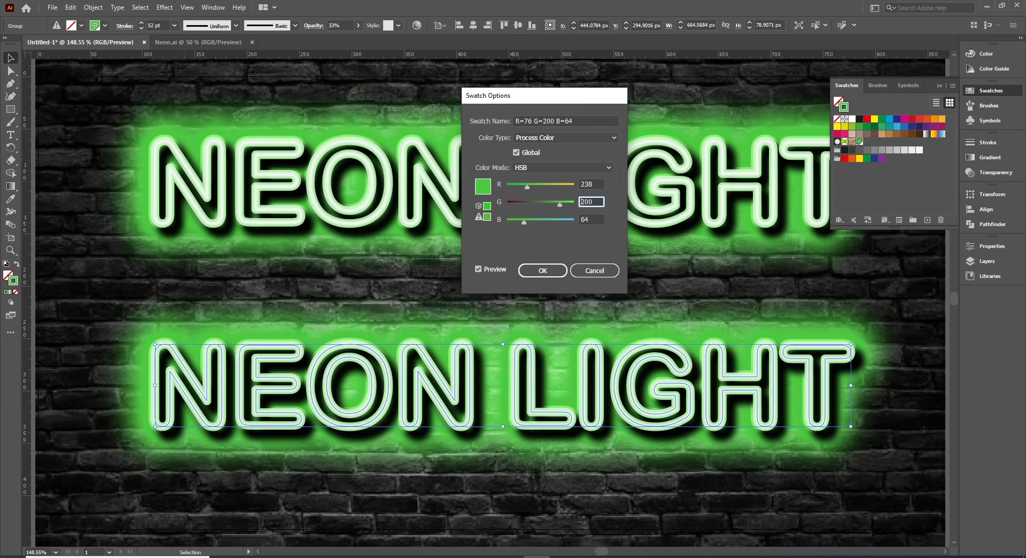
# Recolor the global swatch to cyan with R 56, G 193 and B 214, keeping the color mode on HSB, and apply it.
pyautogui.click(608, 168)
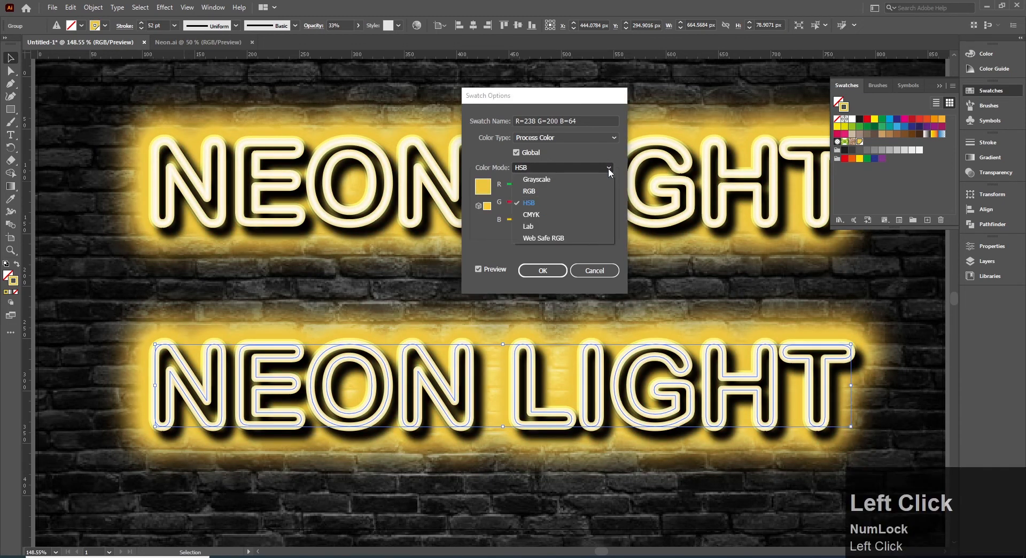
pyautogui.click(538, 203)
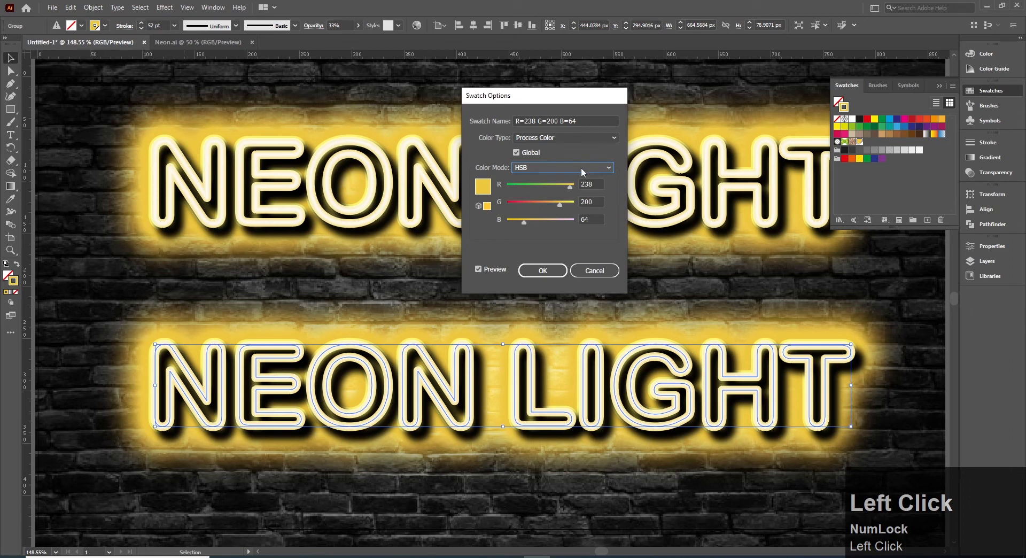
pyautogui.click(581, 166)
pyautogui.click(531, 205)
pyautogui.click(526, 185)
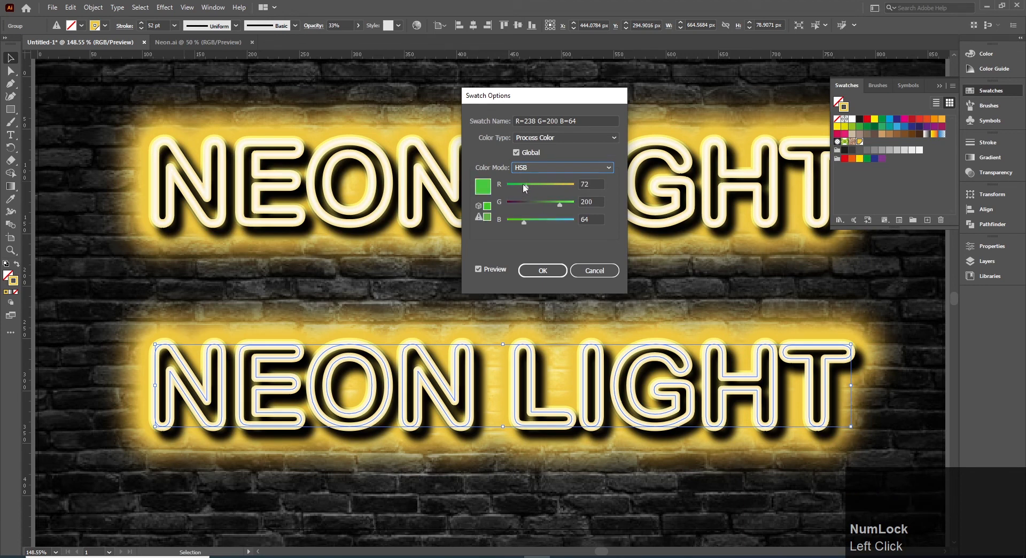
pyautogui.moveTo(525, 187); pyautogui.dragTo(524, 201)
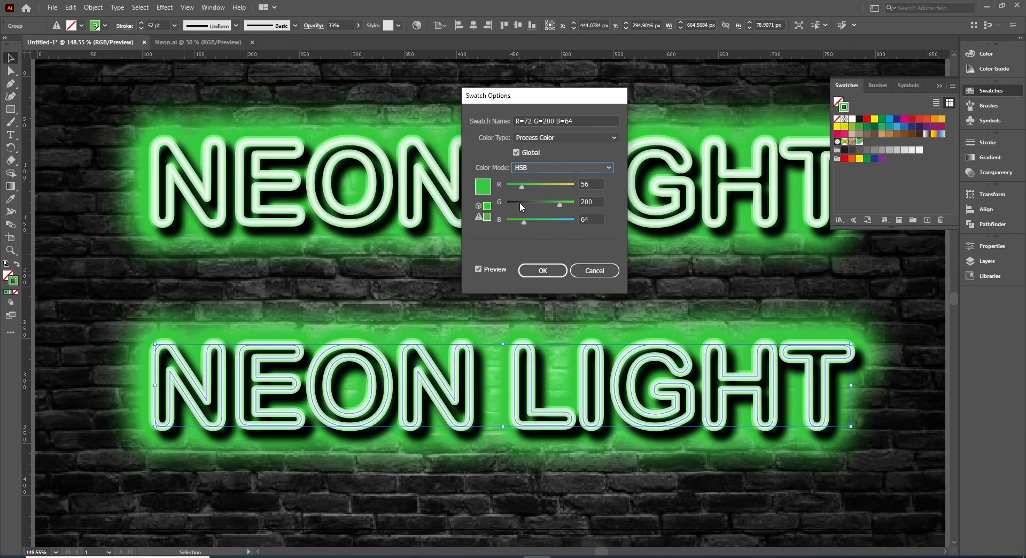
pyautogui.click(520, 204)
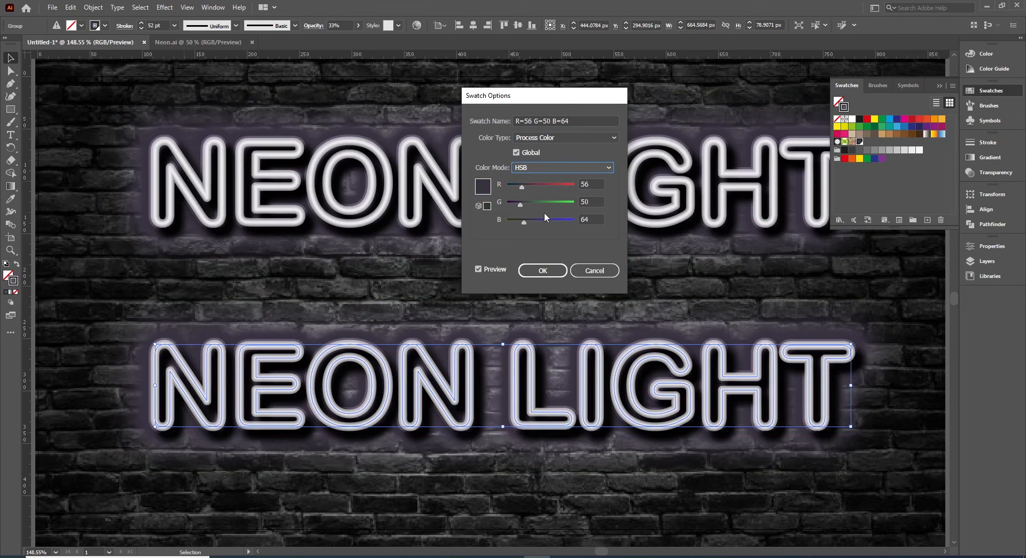
pyautogui.moveTo(523, 222); pyautogui.dragTo(564, 223)
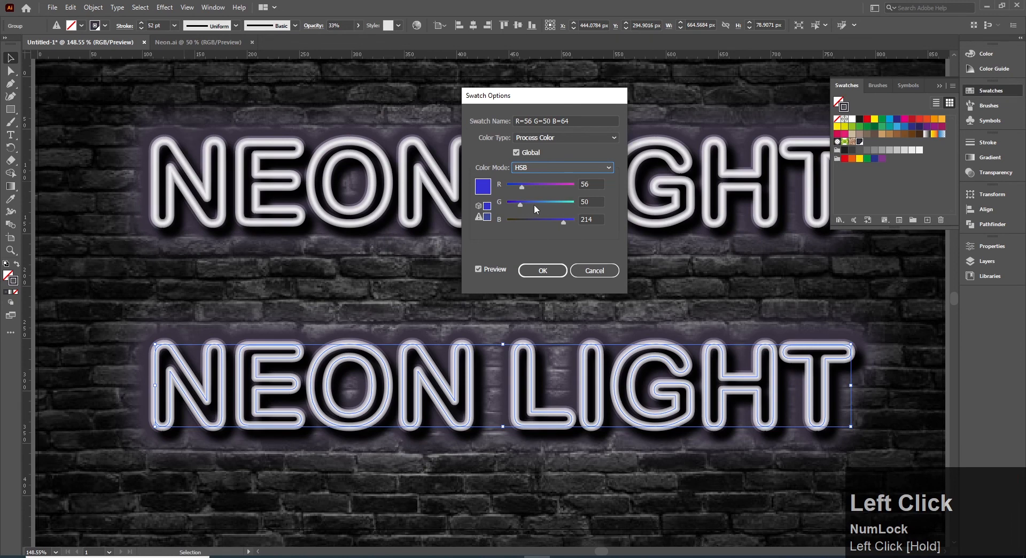
pyautogui.moveTo(529, 203); pyautogui.dragTo(558, 200)
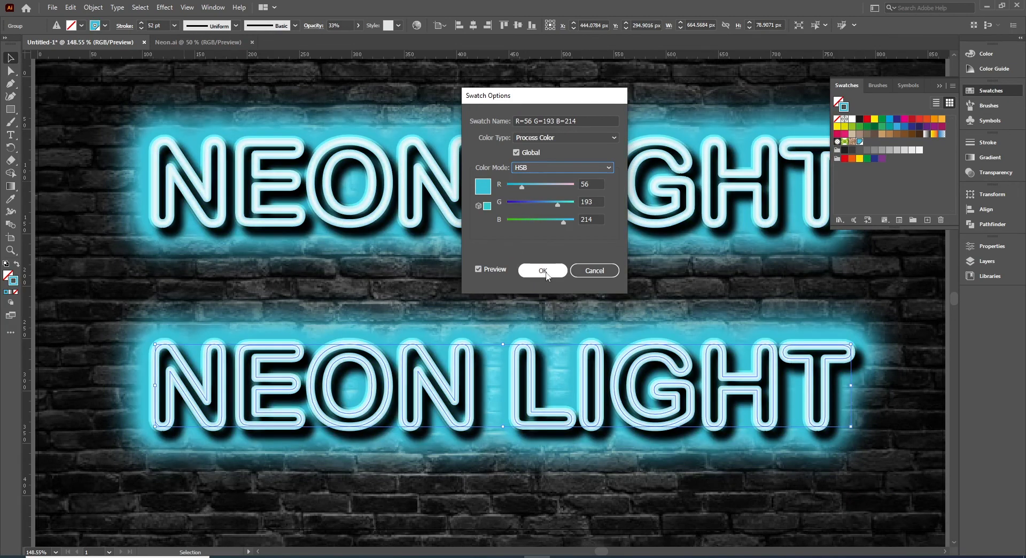
pyautogui.click(543, 270)
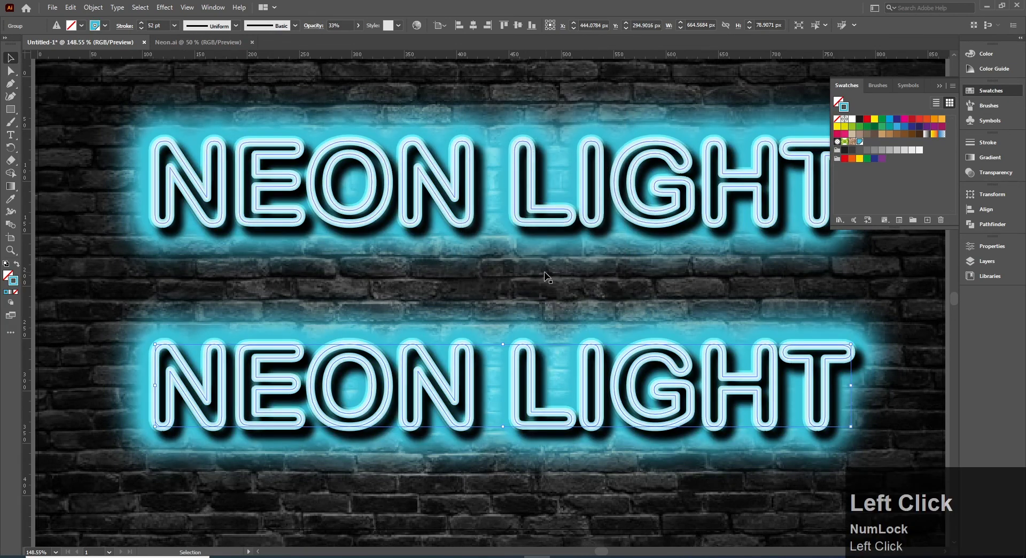
# Collapse the swatches and view the recolored neon texts with the artboard fitted to the window.
pyautogui.keyDown('ctrl'); pyautogui.keyDown('alt'); pyautogui.click(578, 289); pyautogui.keyUp('alt'); pyautogui.keyUp('ctrl')
pyautogui.moveTo(570, 284); pyautogui.dragTo(545, 300)
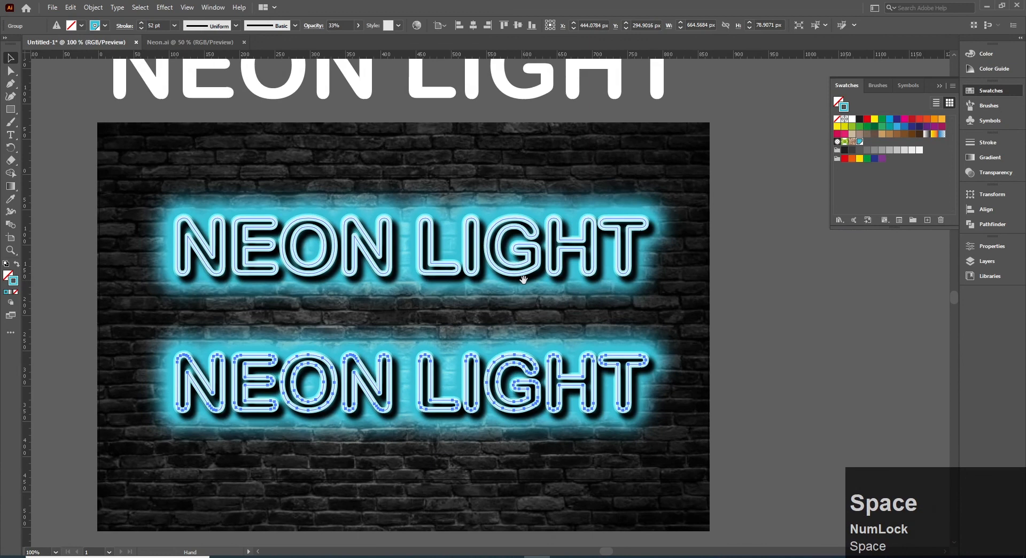
pyautogui.click(996, 93)
pyautogui.moveTo(743, 237); pyautogui.dragTo(800, 224)
pyautogui.hotkey('ctrl', '0')
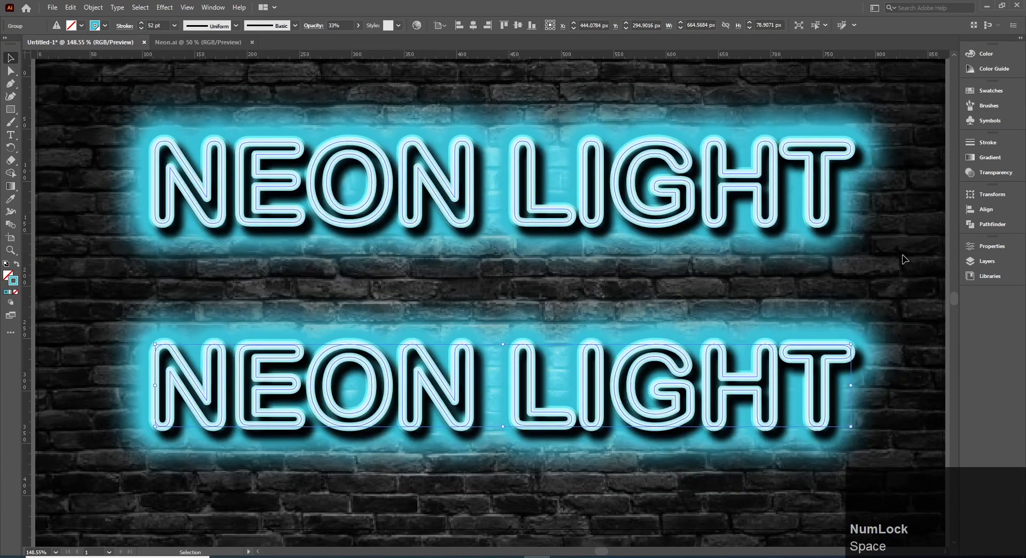